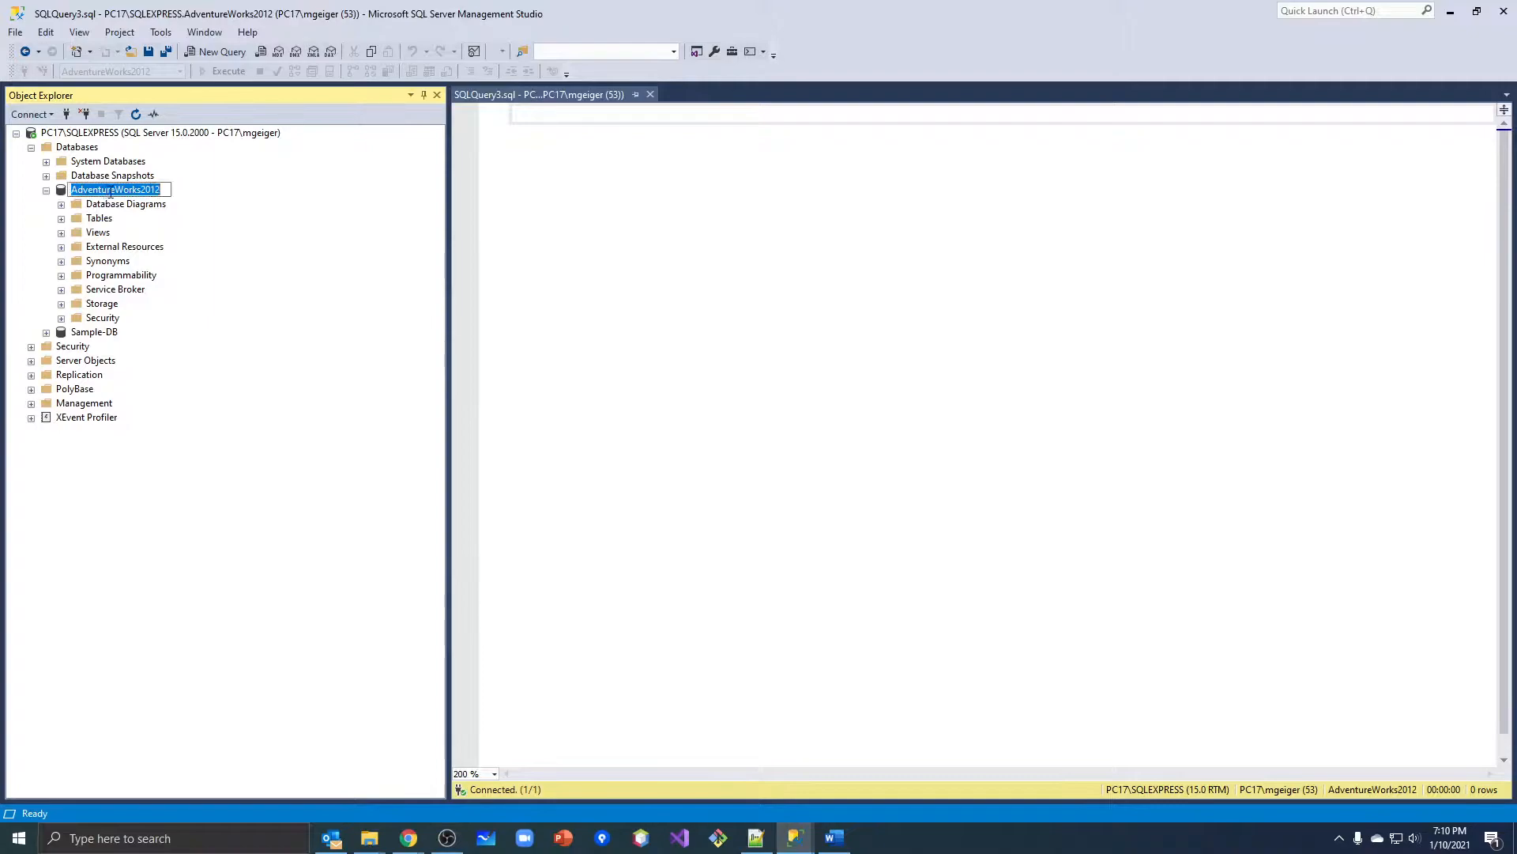
Open the Back Up task for the AdventureWorks2012 database and check the backup types, keeping Full.
{"action": "key", "text": "Escape"}
{"action": "right_click", "coordinate": [64, 194]}
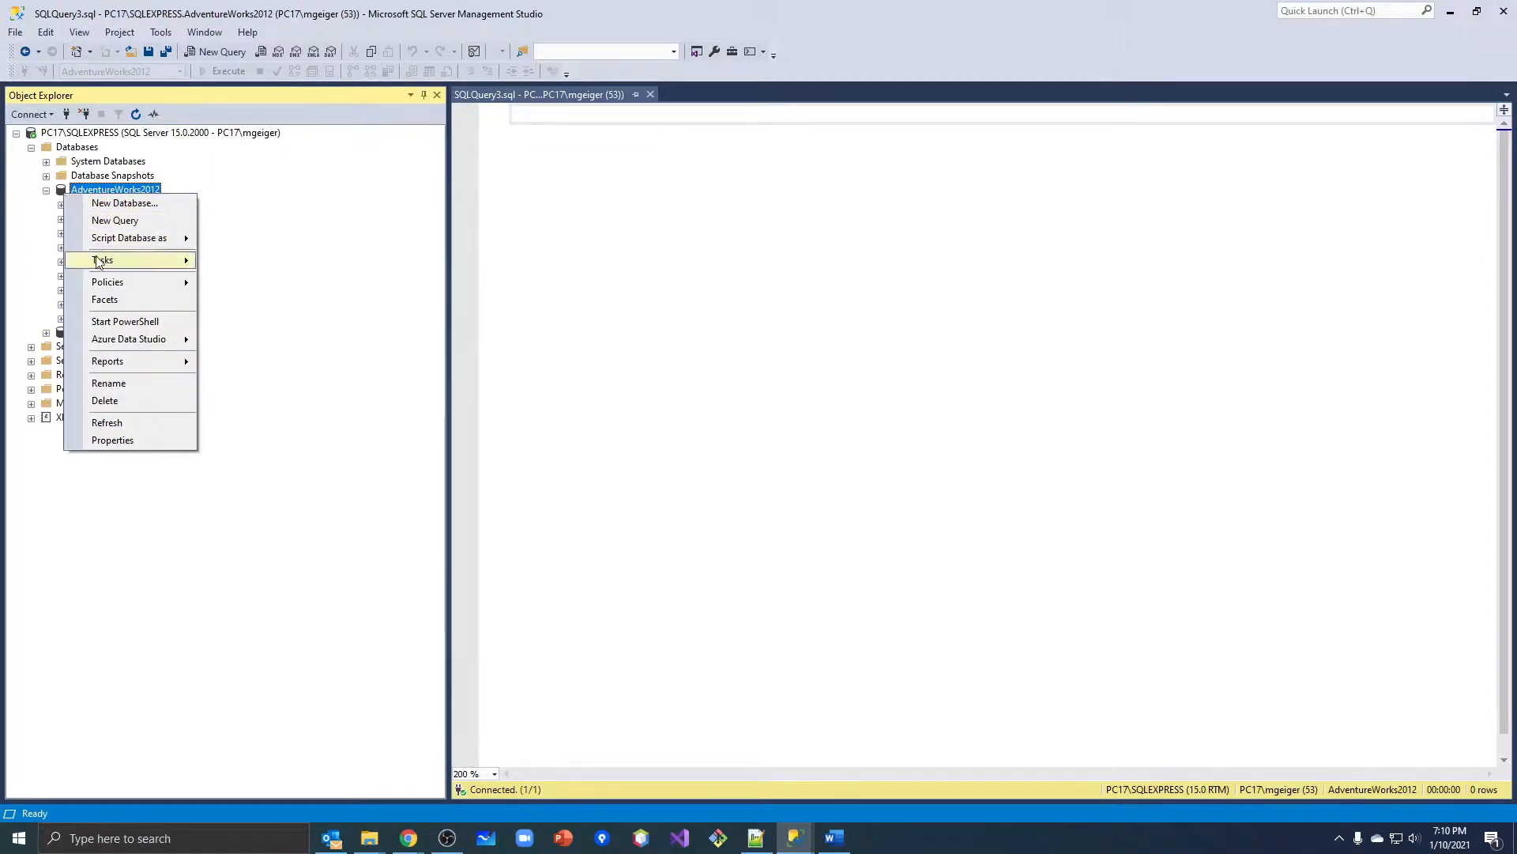
{"action": "mouse_move", "coordinate": [98, 262]}
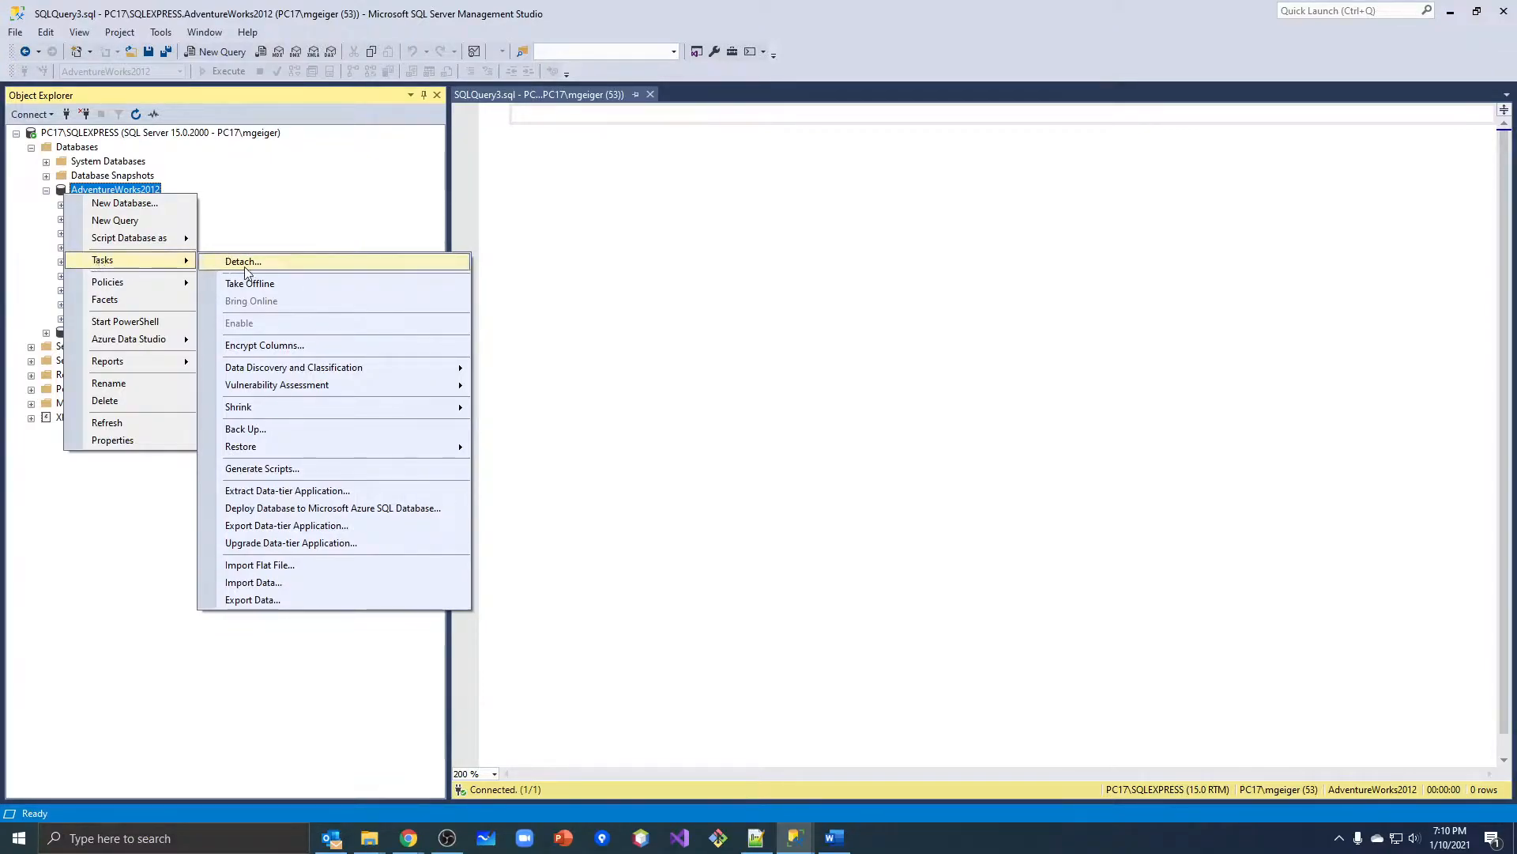
{"action": "left_click", "coordinate": [265, 431]}
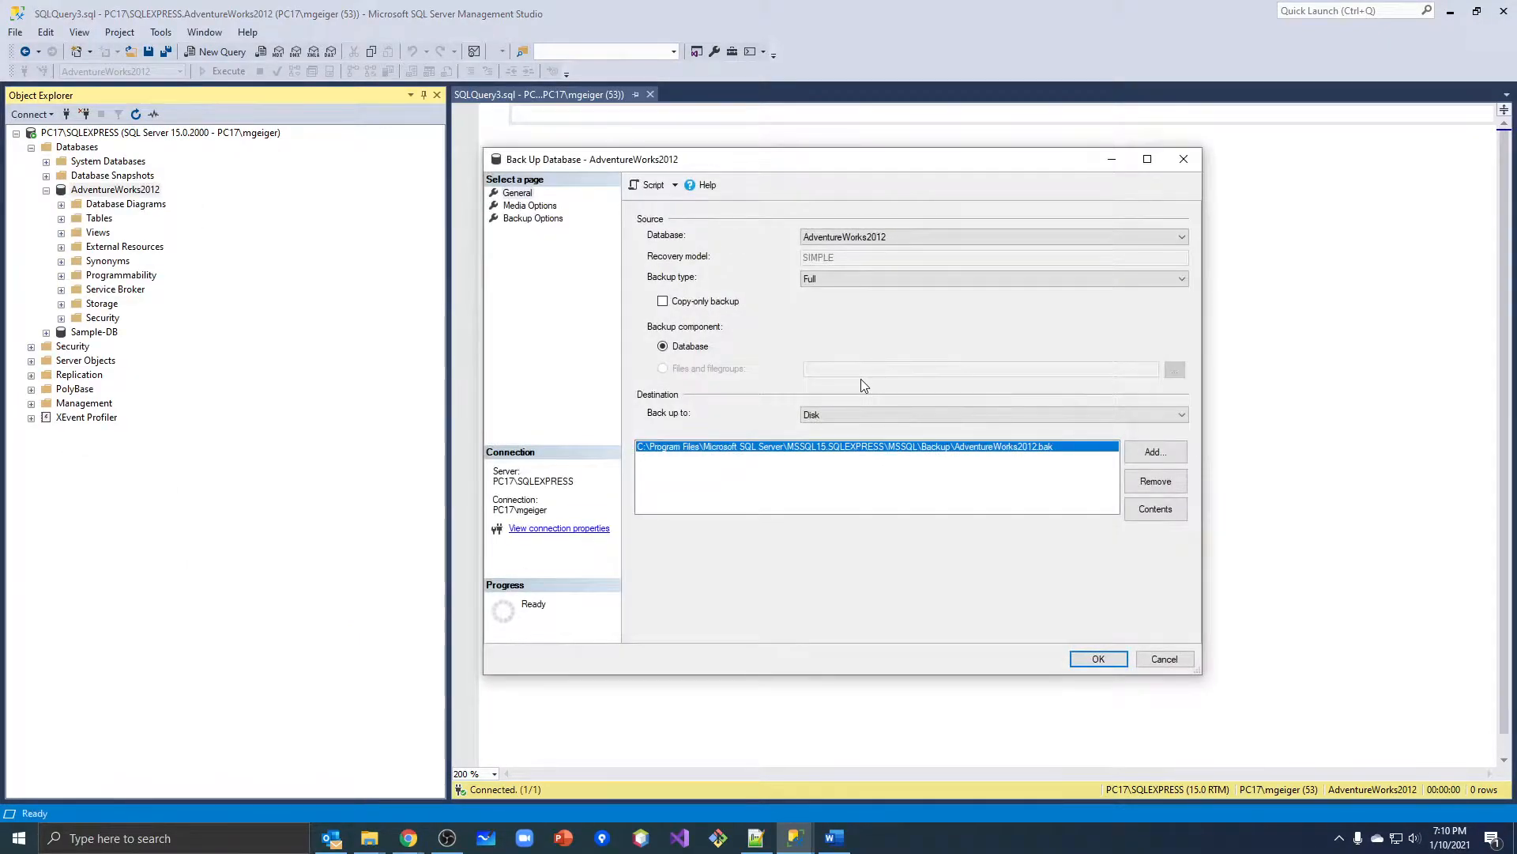
{"action": "left_click_drag", "start_coordinate": [844, 169], "coordinate": [776, 158]}
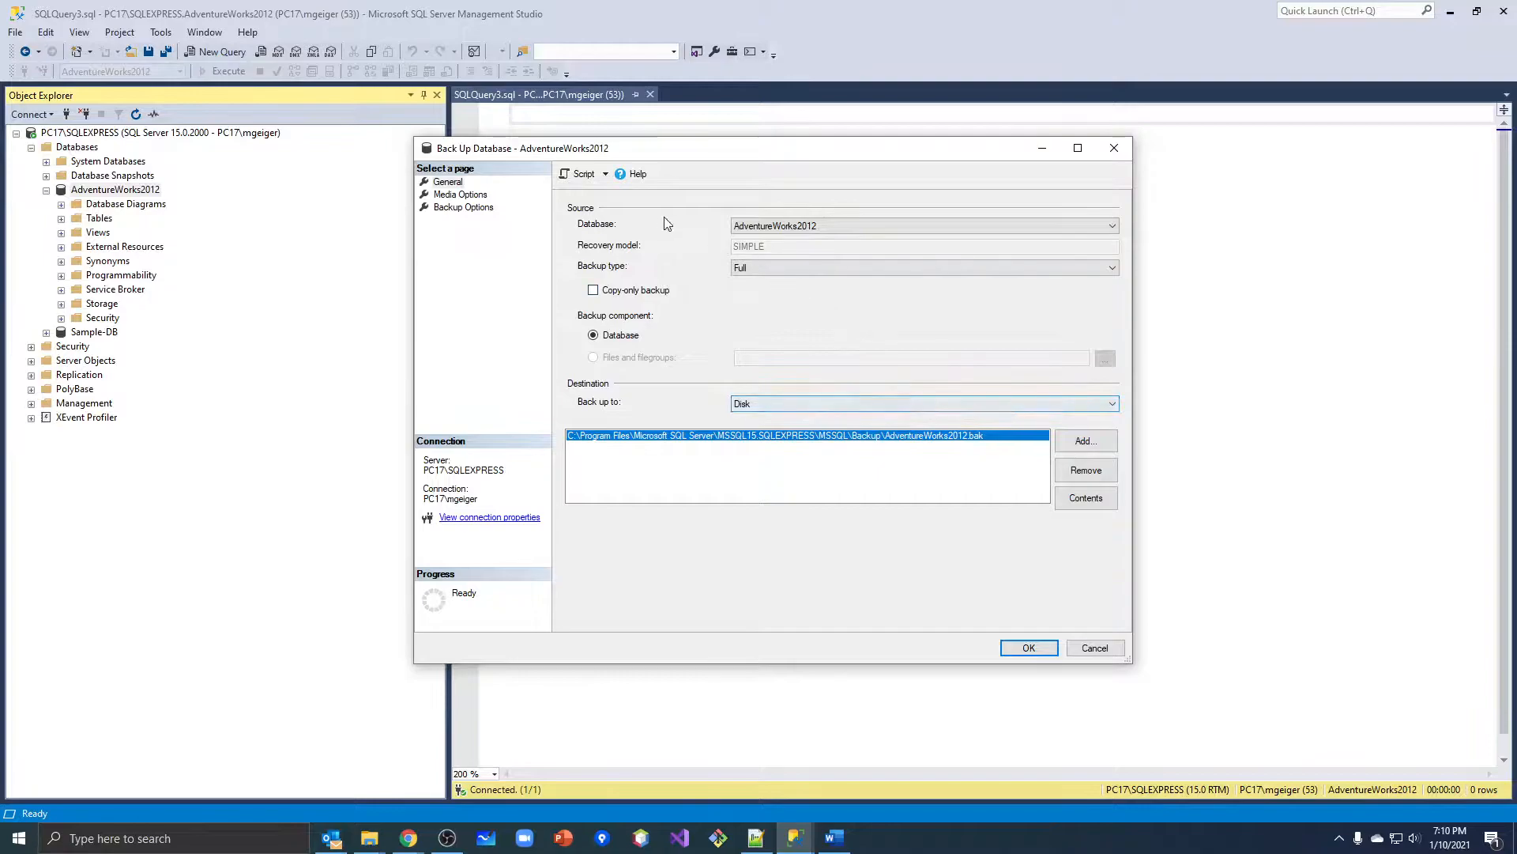
{"action": "left_click", "coordinate": [770, 273]}
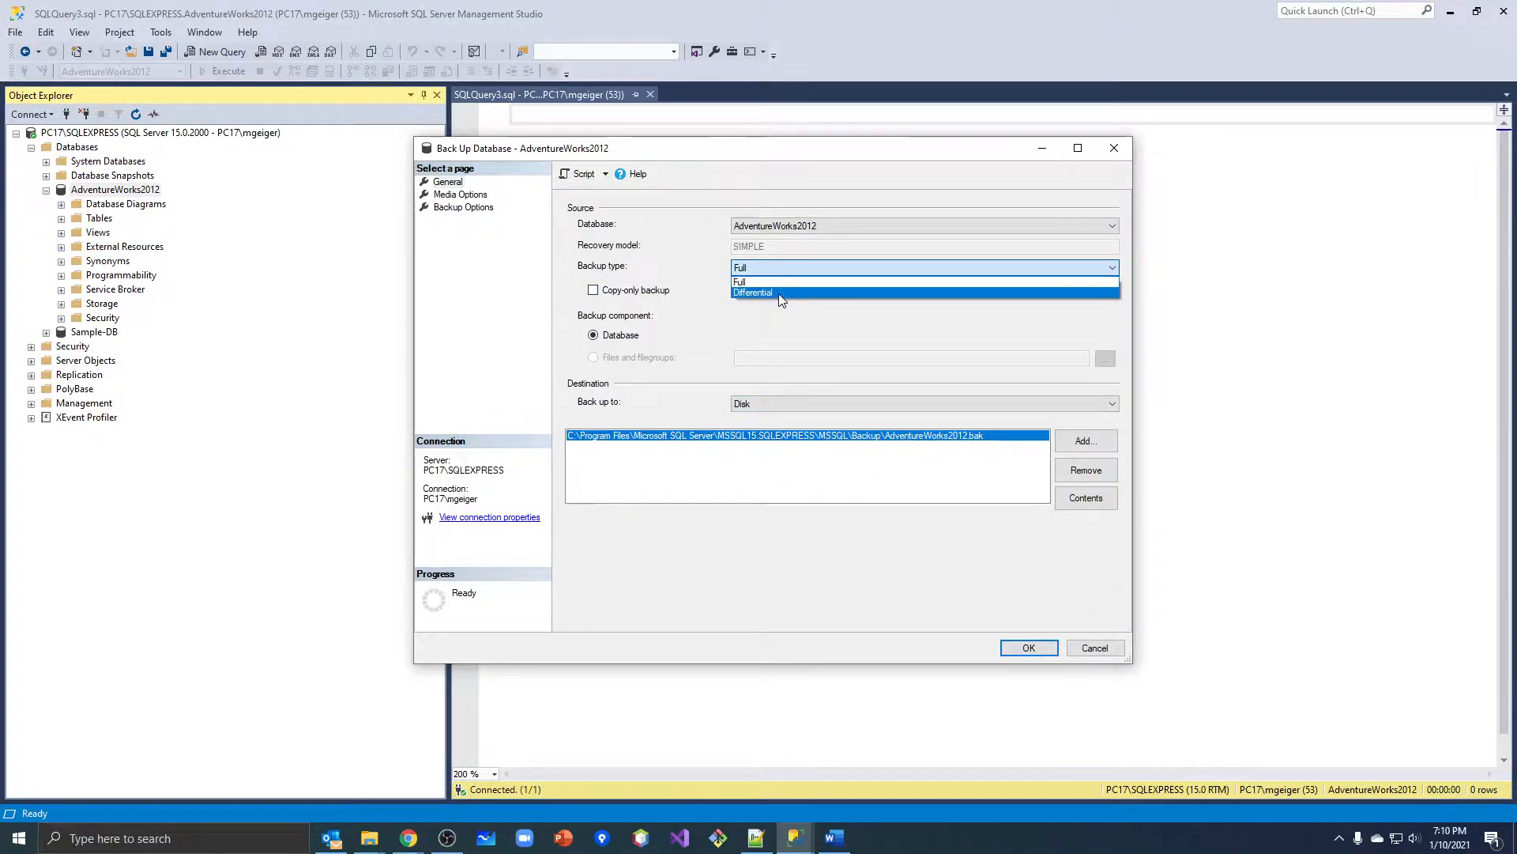
{"action": "left_click", "coordinate": [782, 325]}
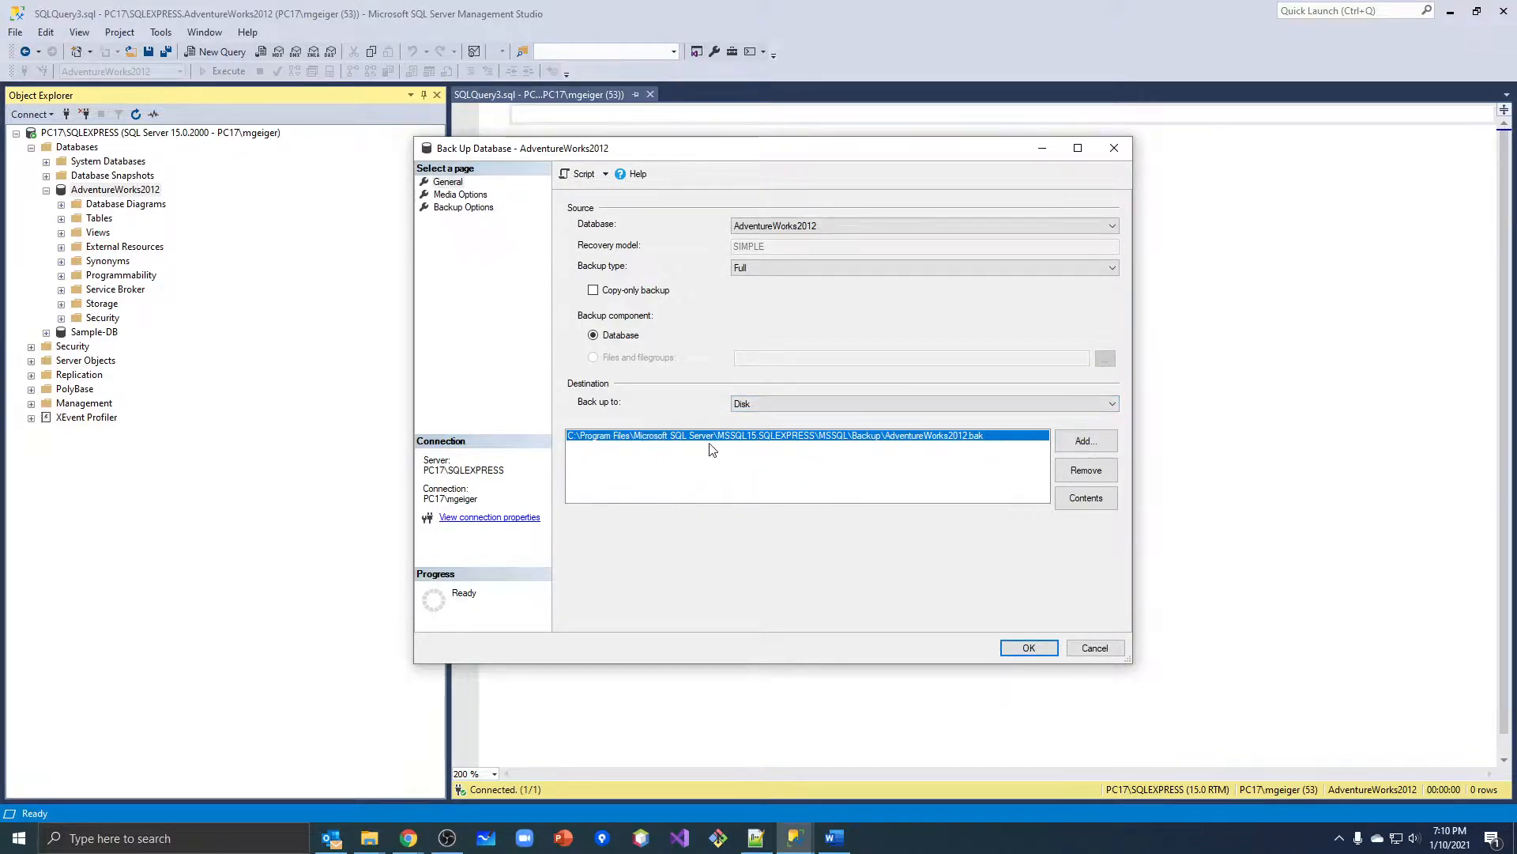
Remove the default backup destination and start adding a new one with the proposed file path cleared.
{"action": "left_click", "coordinate": [1085, 470]}
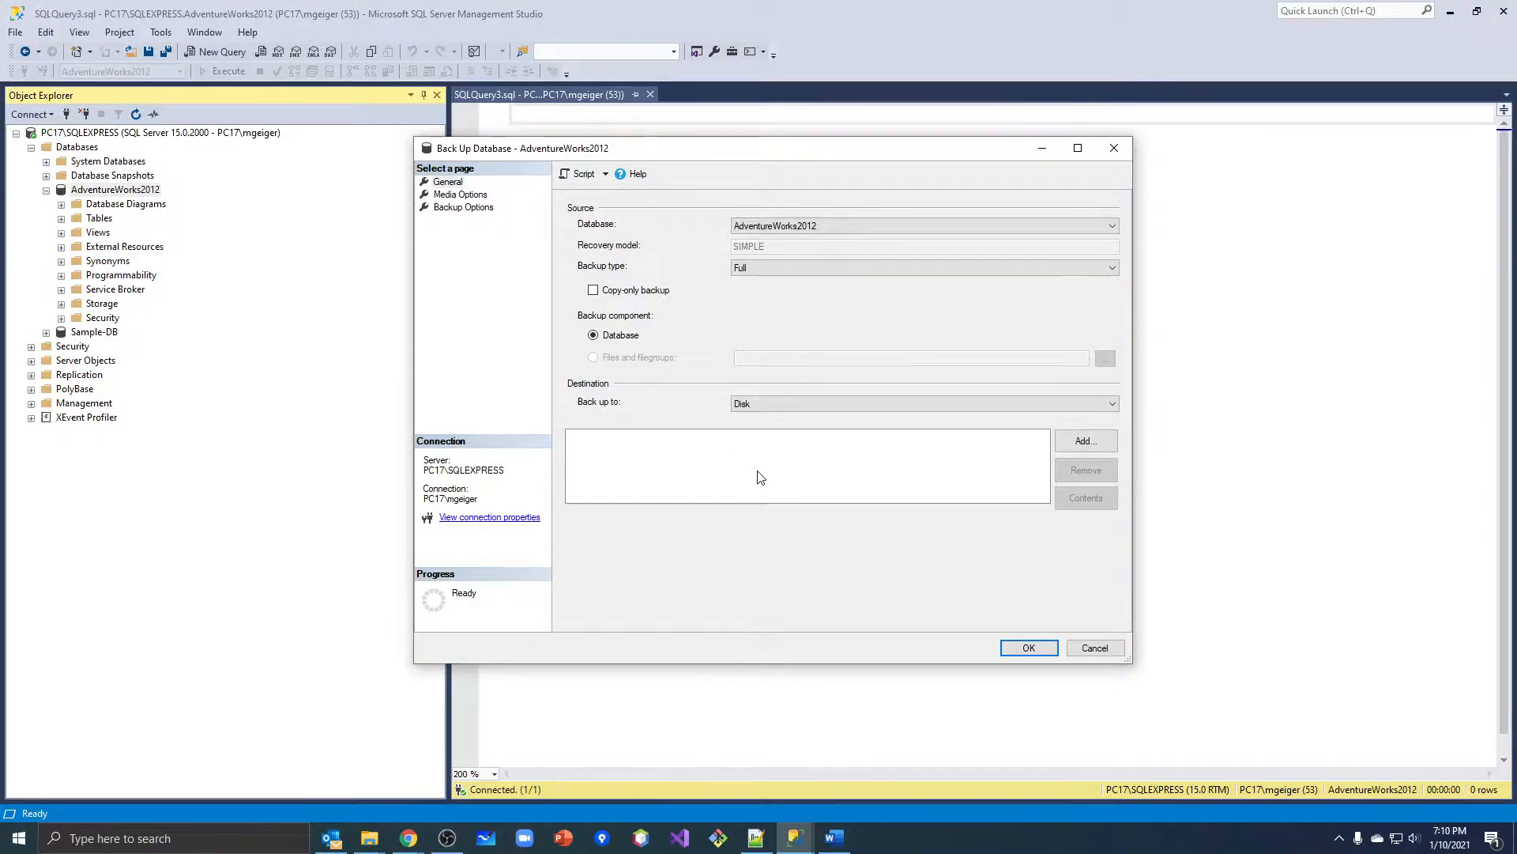
{"action": "left_click", "coordinate": [1094, 449]}
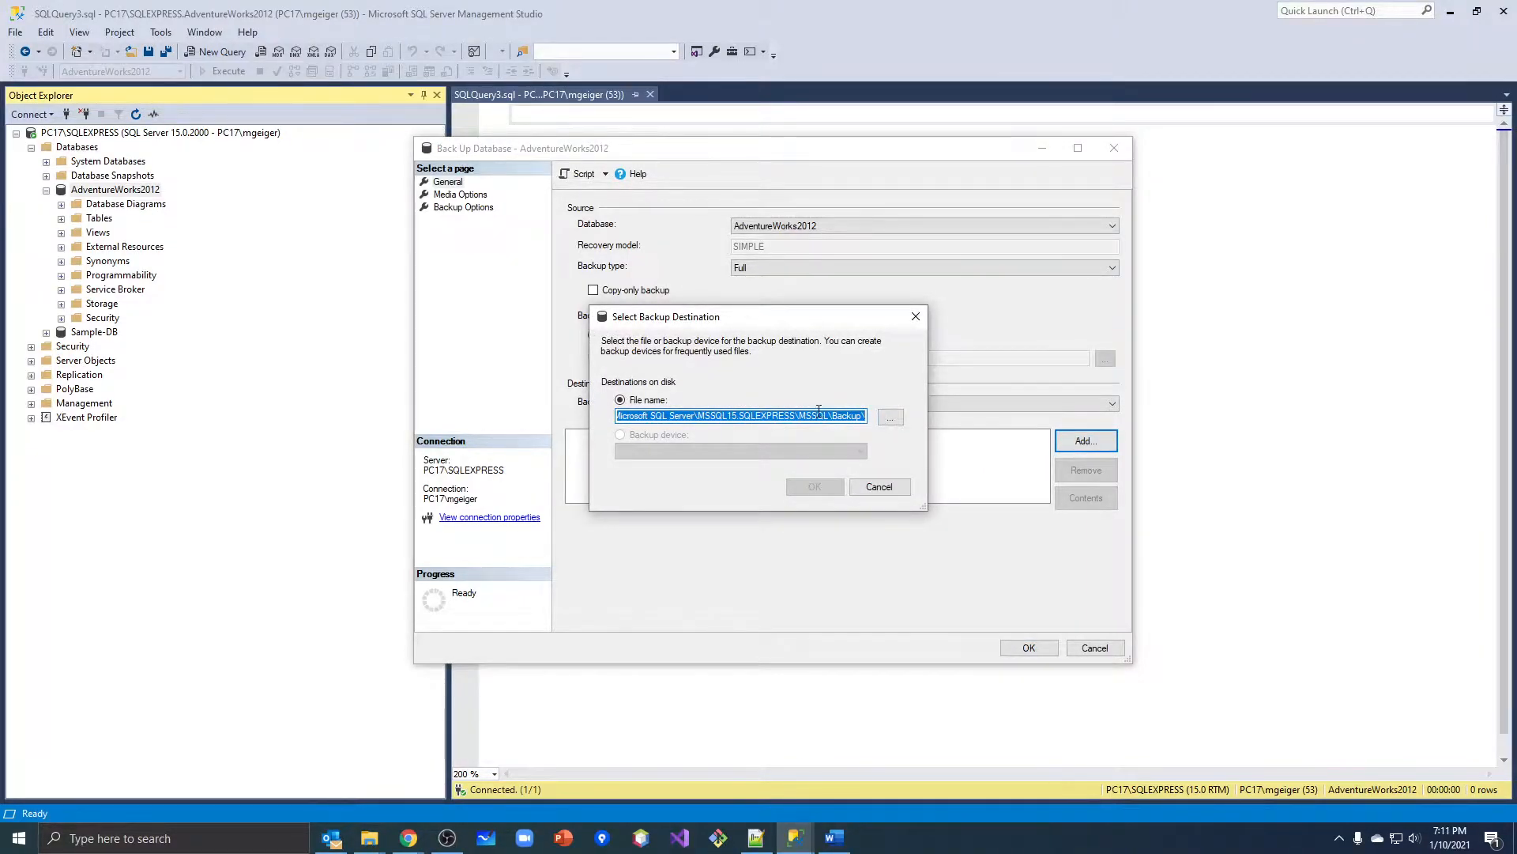
{"action": "key", "text": "Delete"}
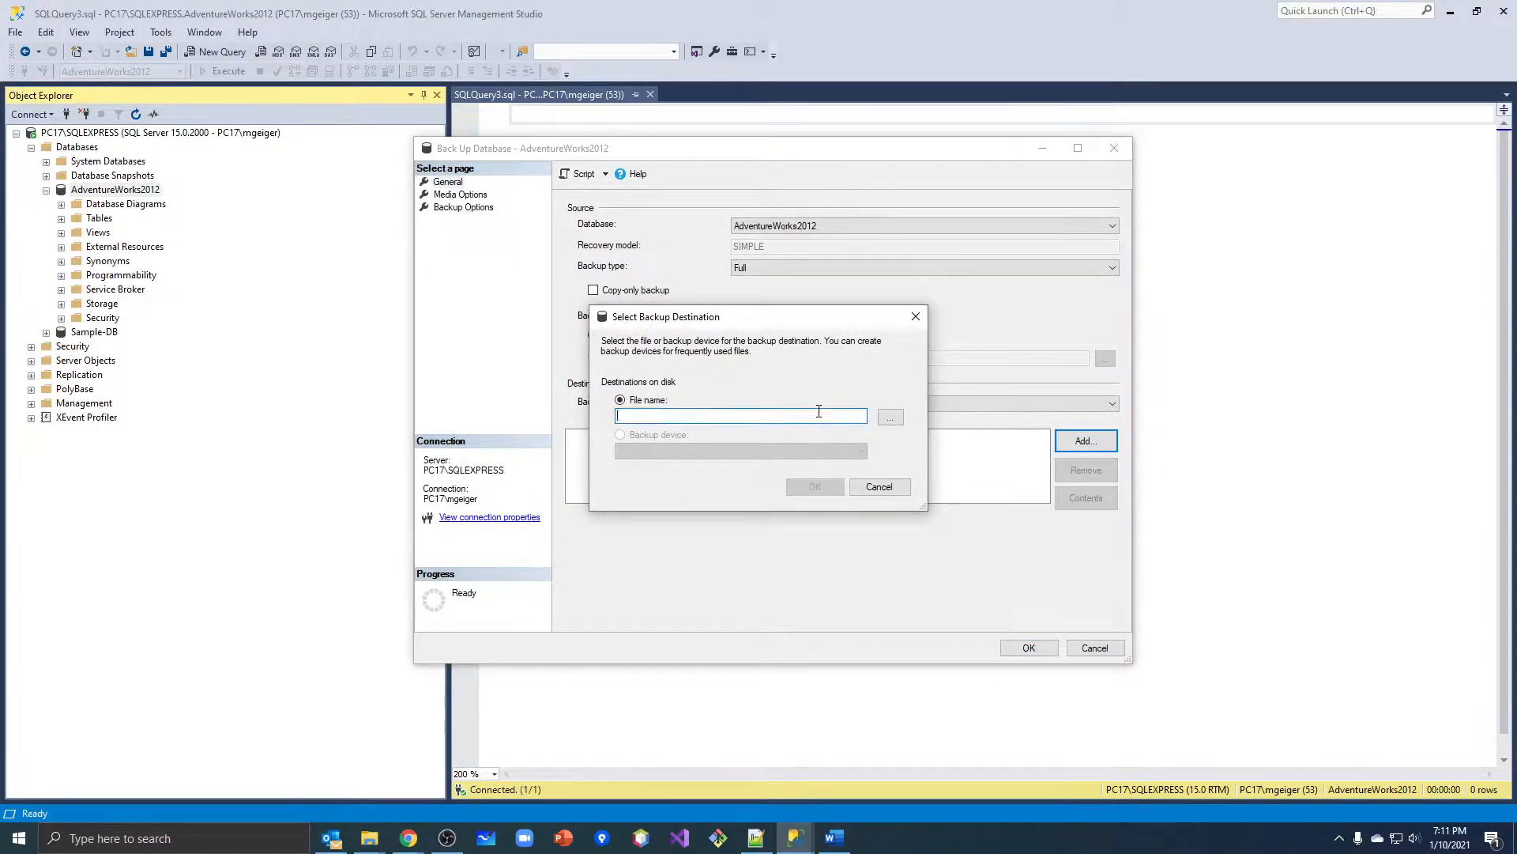
Set the root of drive D: as the backup location with the file name Jan21Backup, and add it as the destination.
{"action": "left_click", "coordinate": [889, 421]}
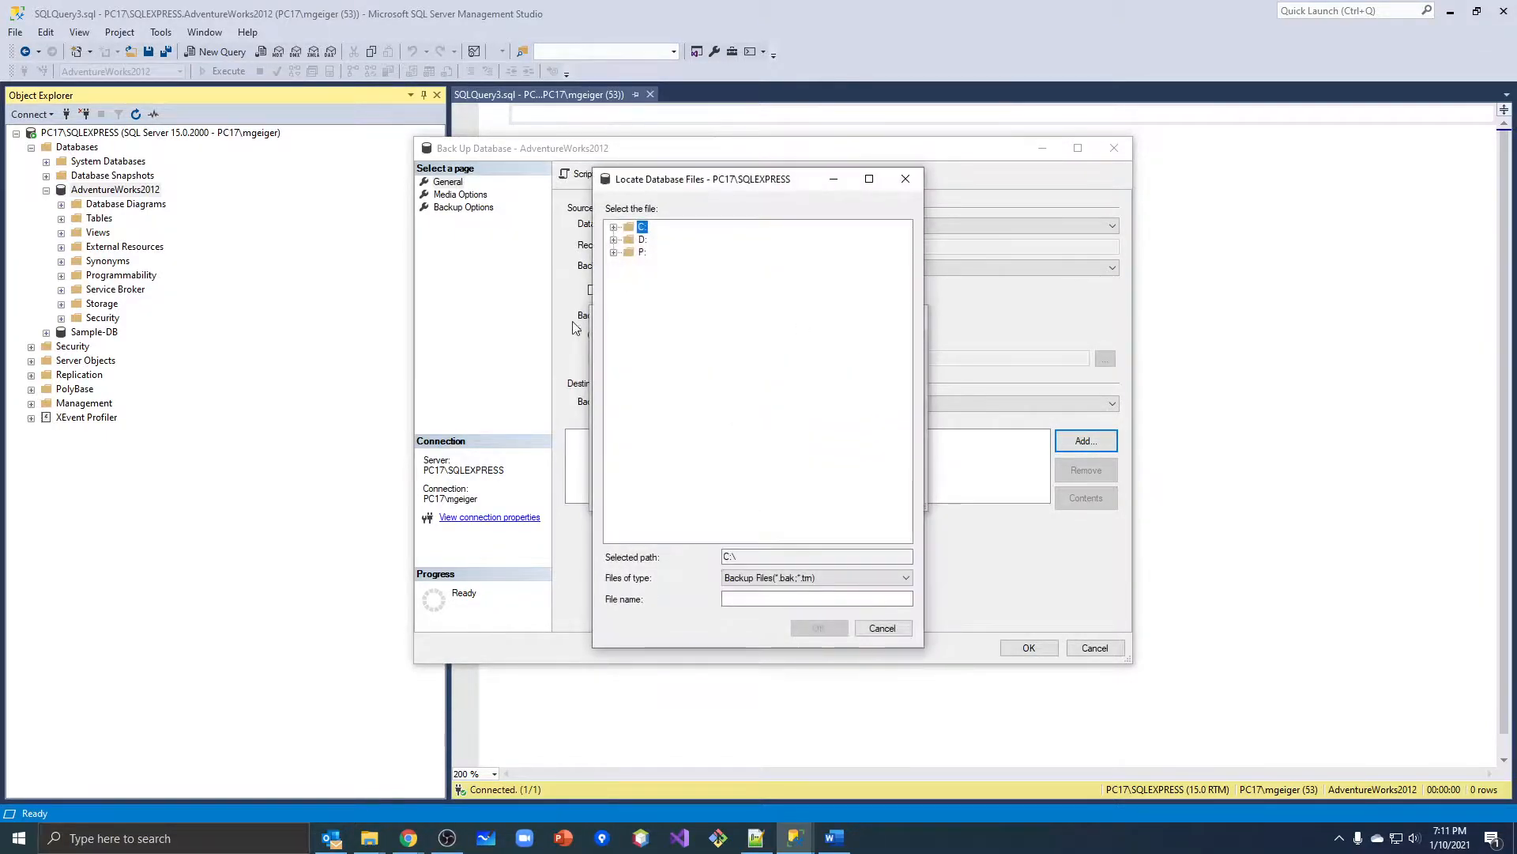
{"action": "left_click", "coordinate": [642, 241]}
{"action": "left_click", "coordinate": [614, 240]}
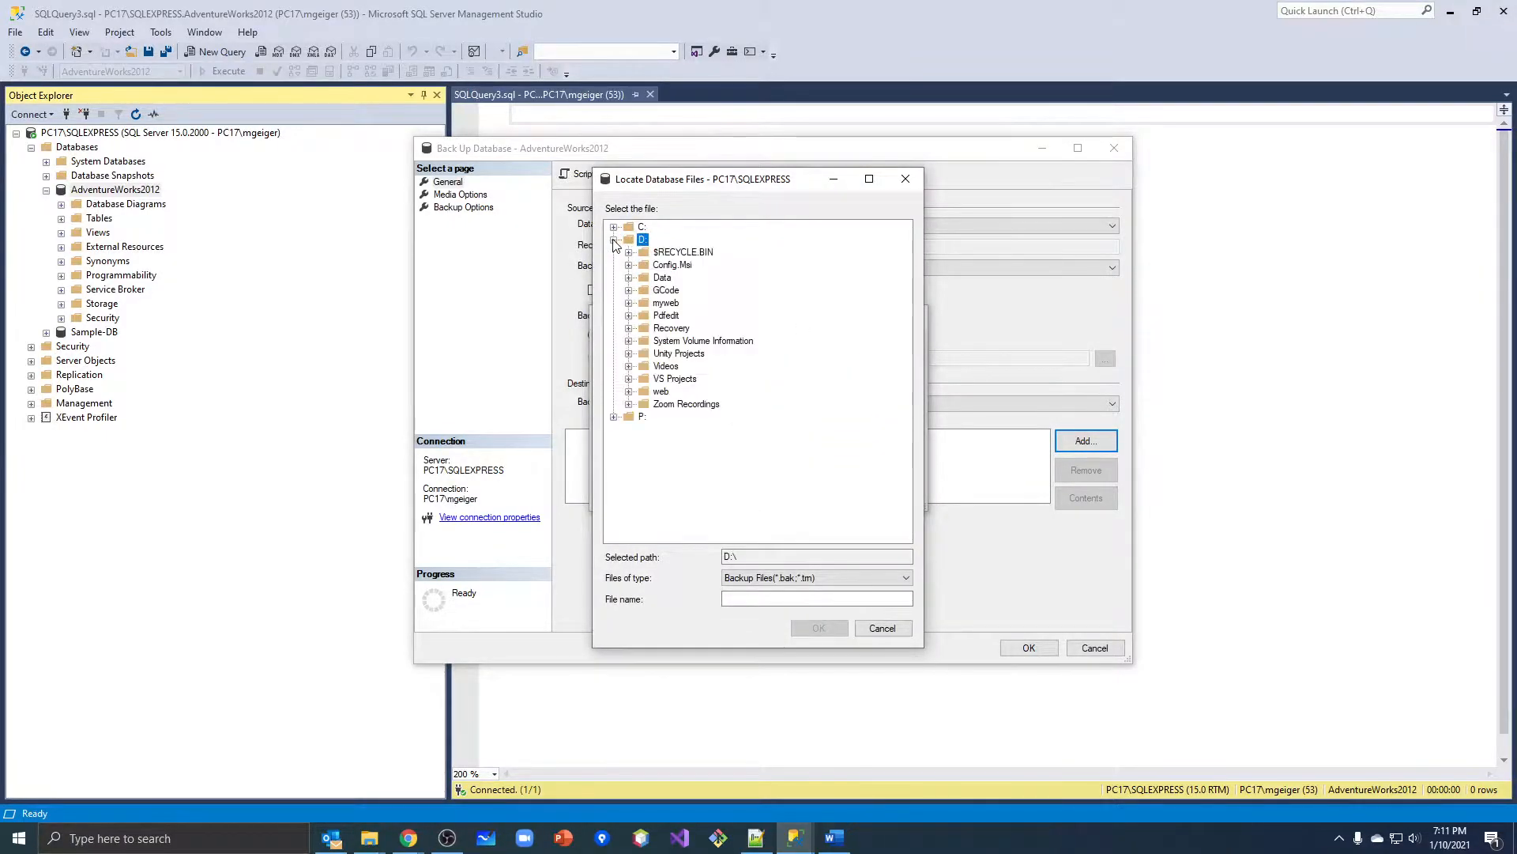
{"action": "left_click", "coordinate": [615, 239]}
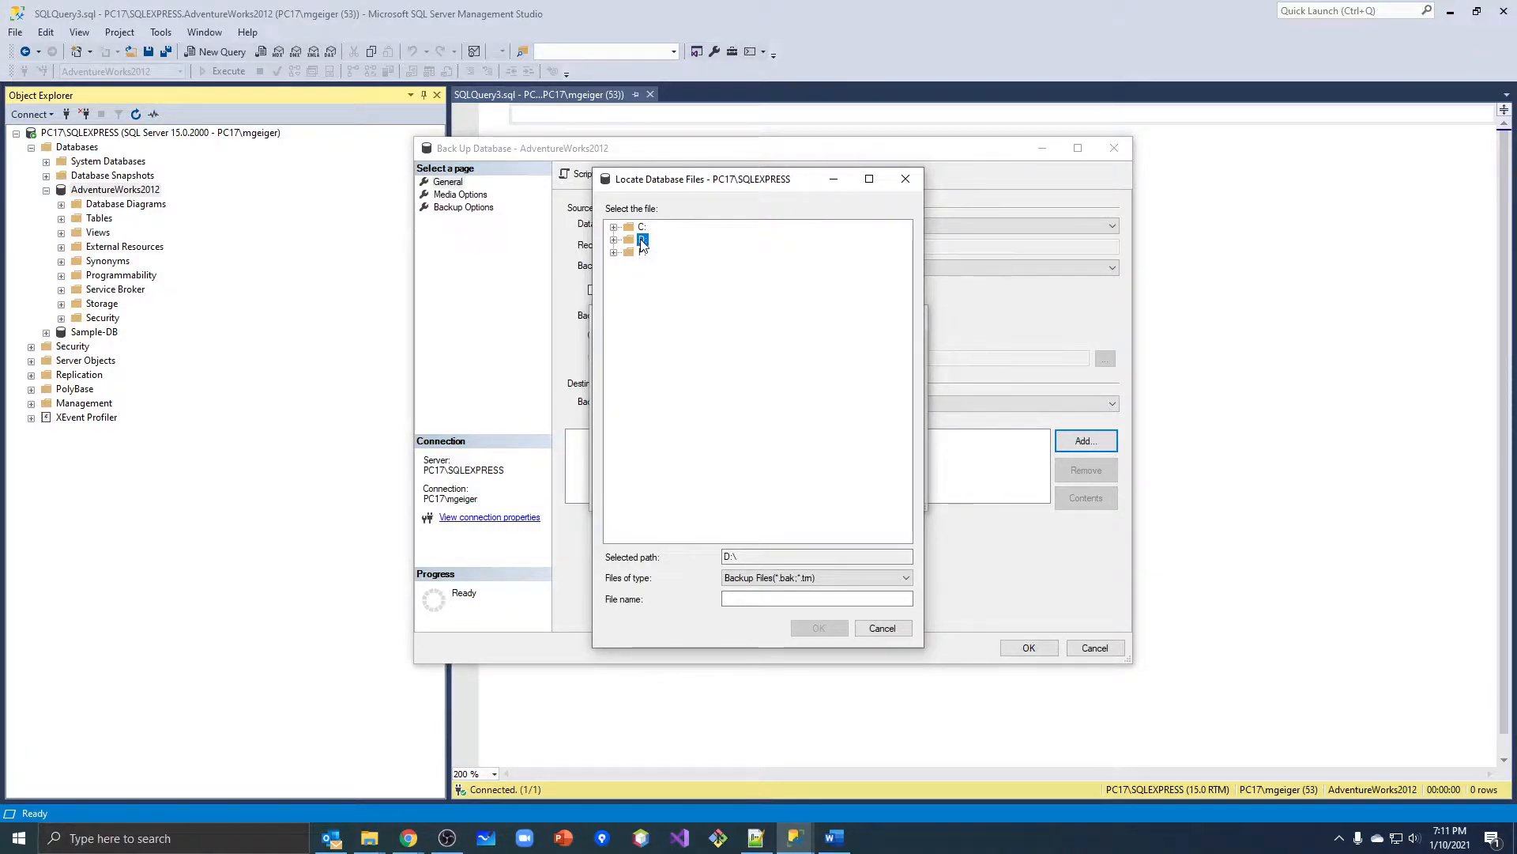
{"action": "left_click", "coordinate": [778, 599]}
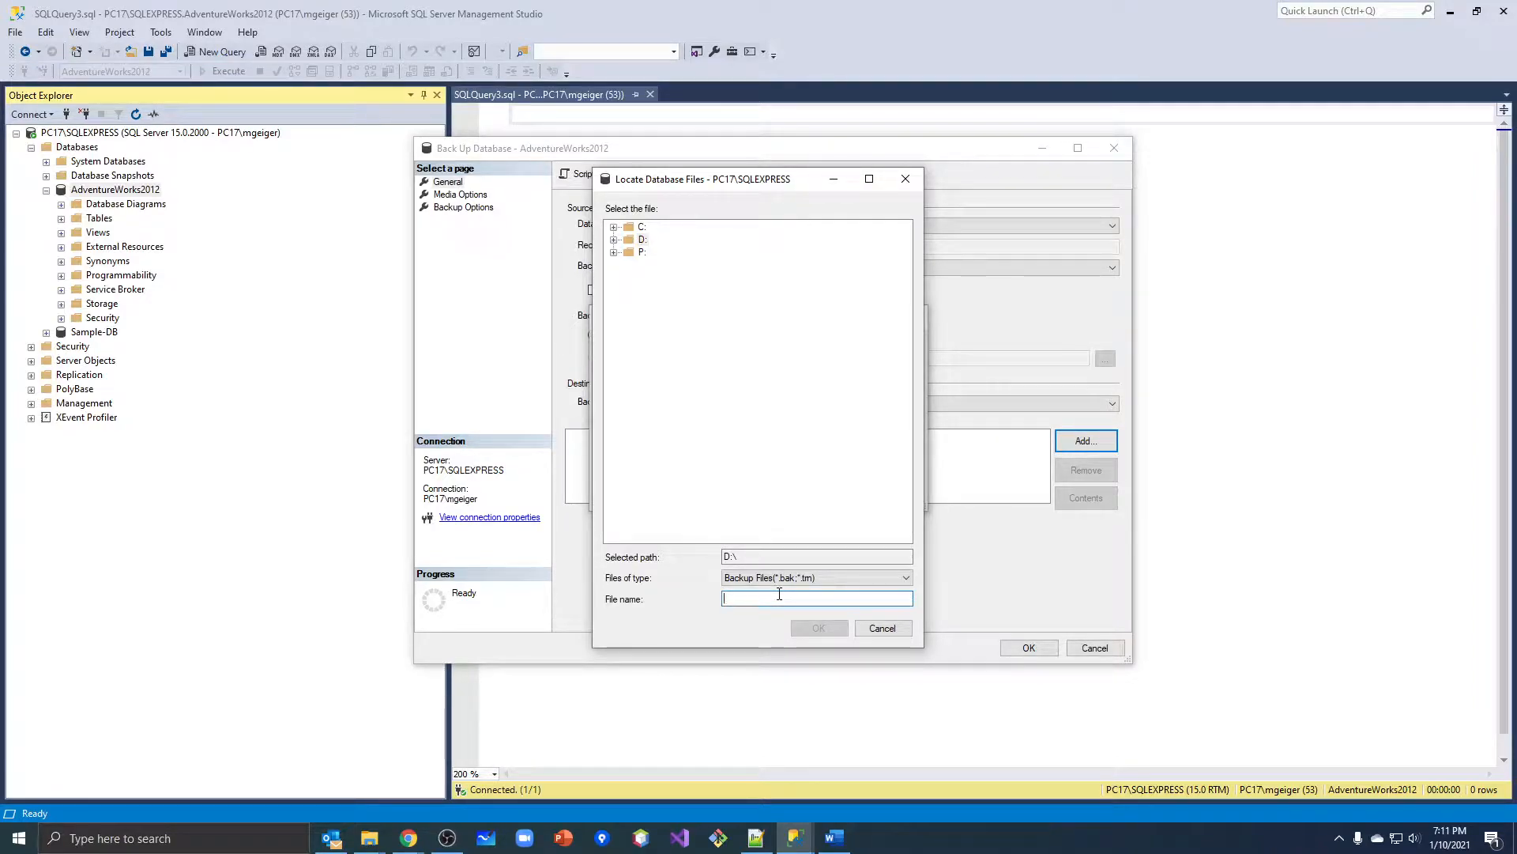
{"action": "type", "text": "Jan"}
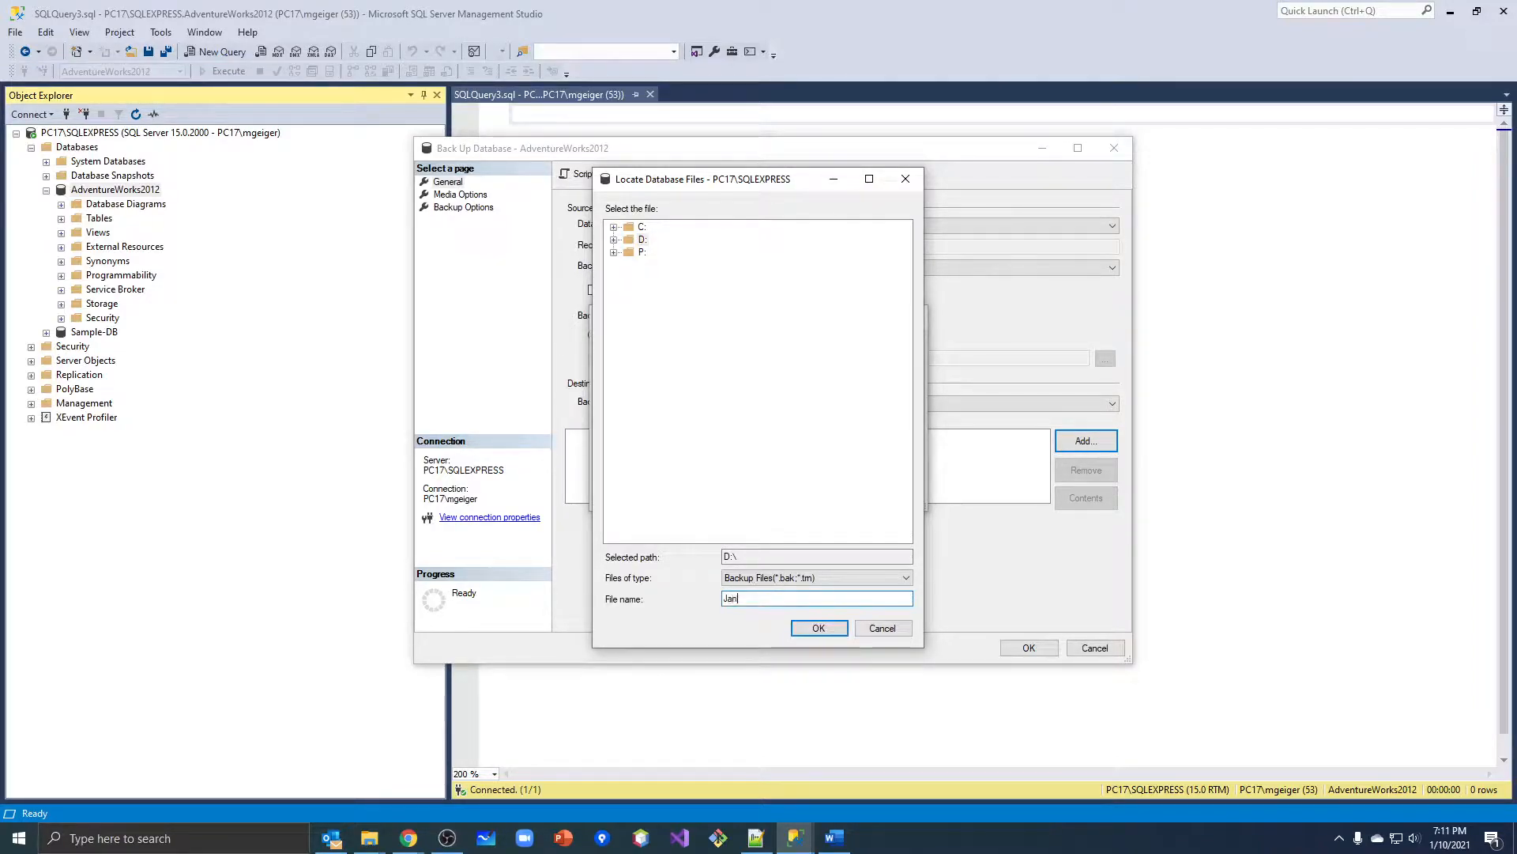
{"action": "type", "text": "21"}
{"action": "type", "text": "Backup"}
{"action": "left_click", "coordinate": [807, 630]}
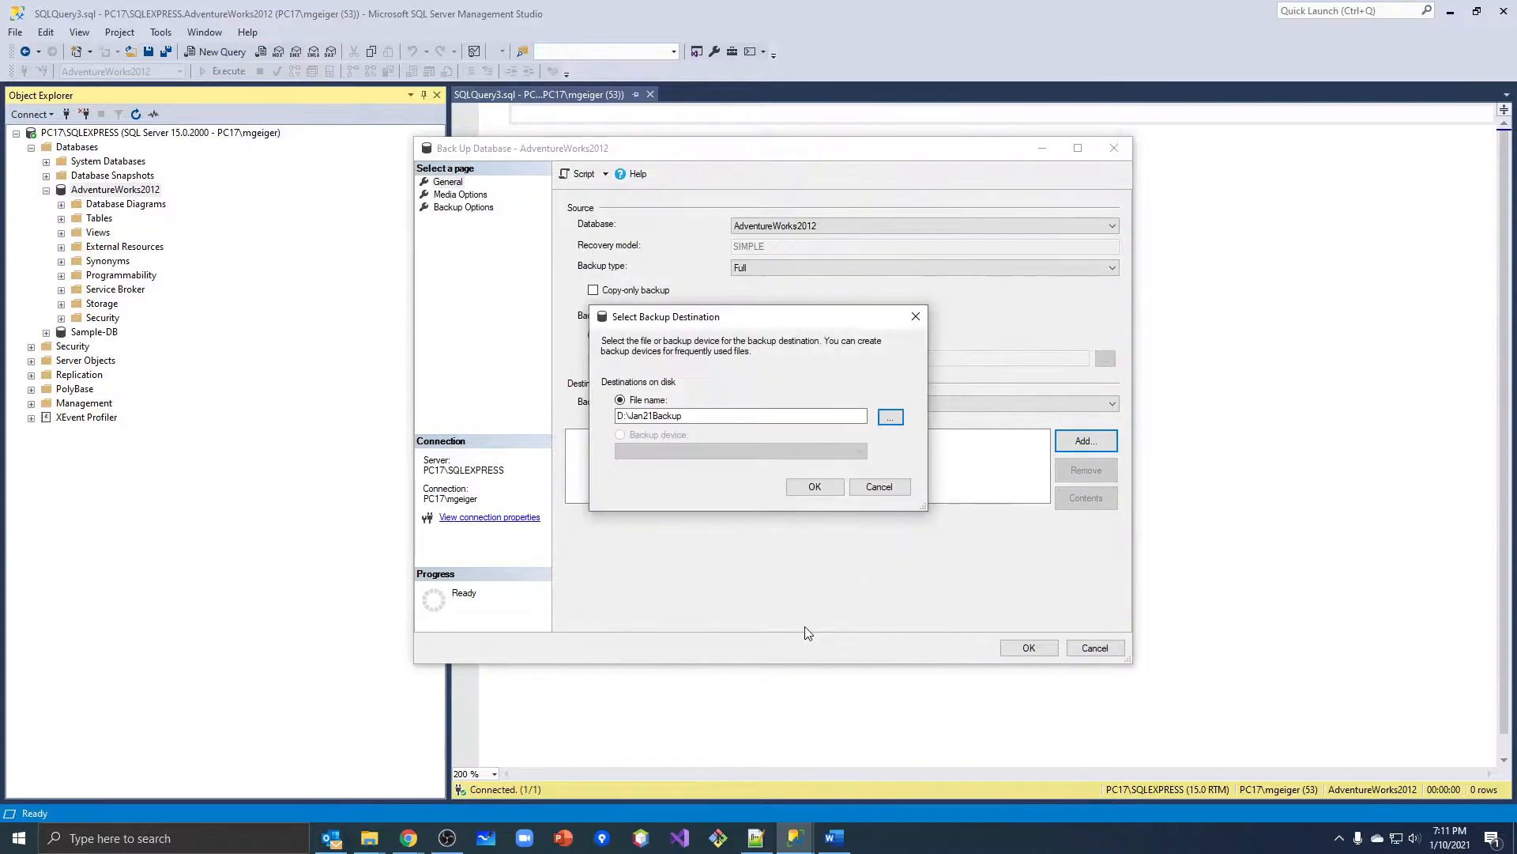
{"action": "left_click", "coordinate": [814, 487]}
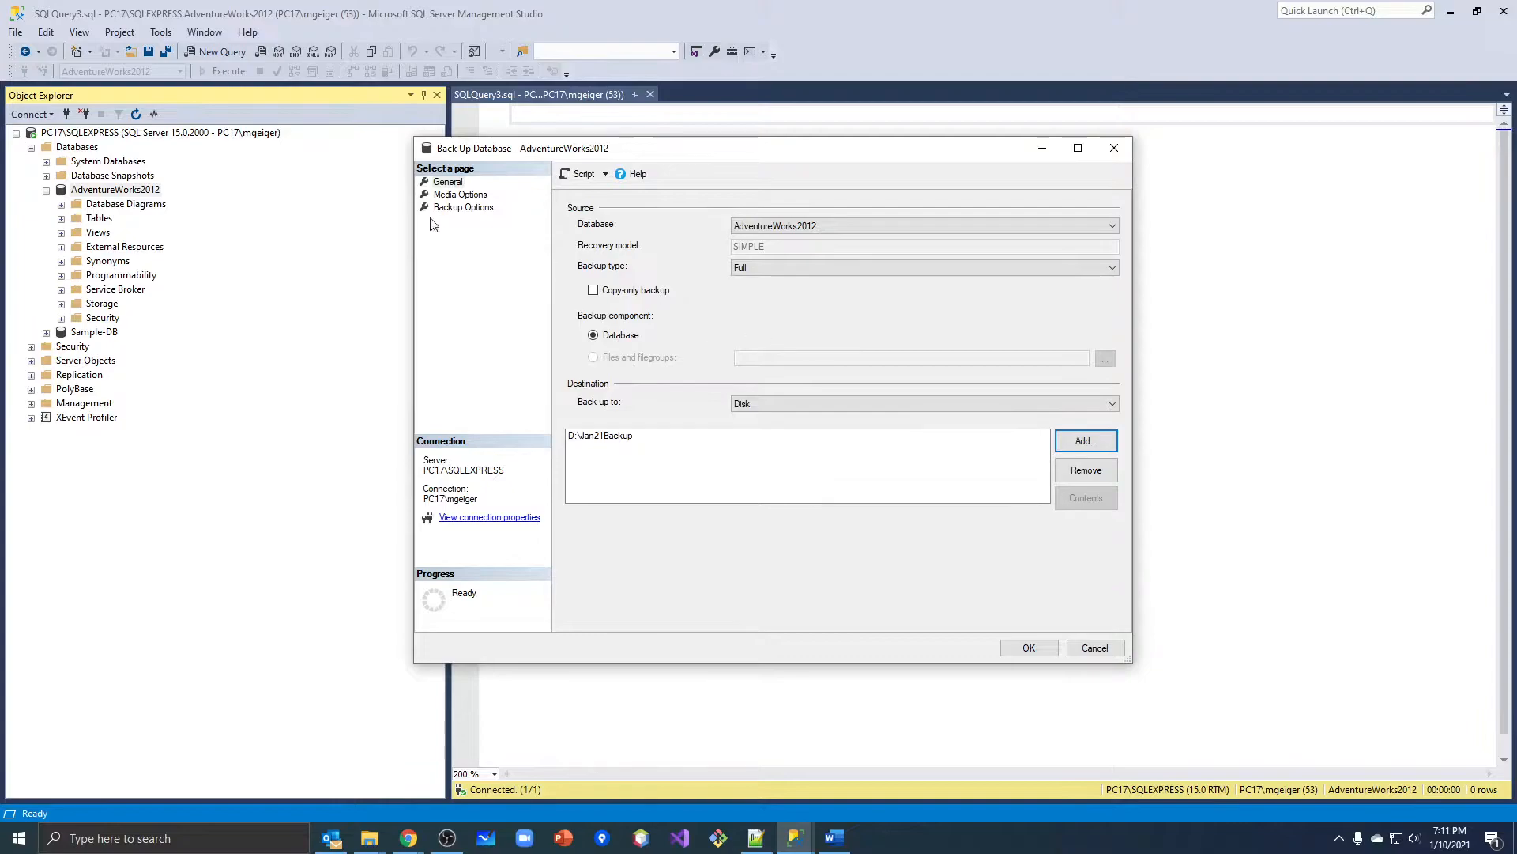
Enable verification of the backup when finished, review the backup options, and run the full backup of AdventureWorks2012.
{"action": "left_click", "coordinate": [441, 196]}
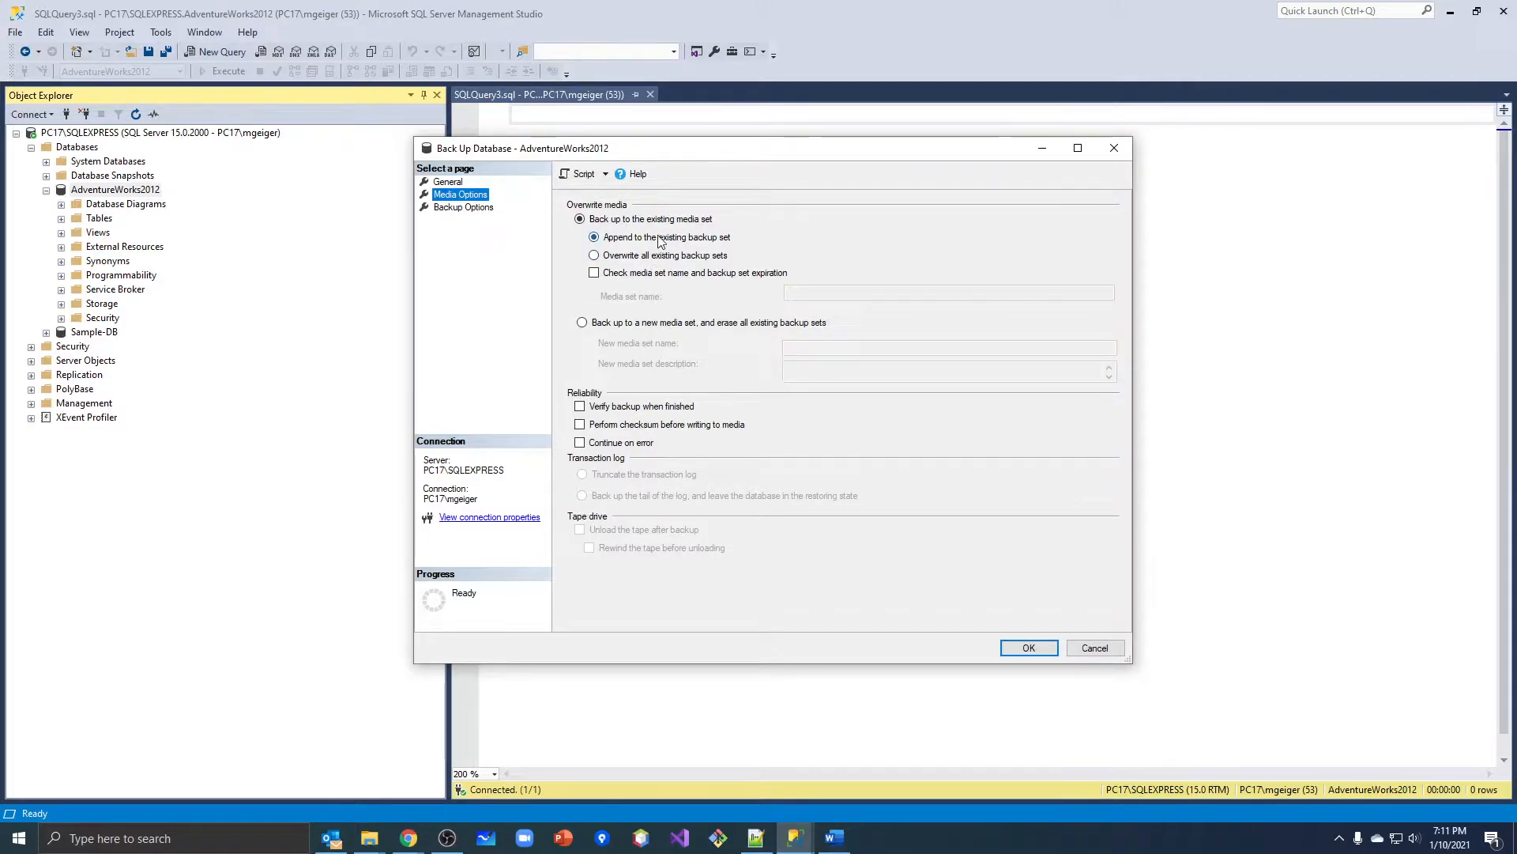
{"action": "left_click", "coordinate": [583, 408]}
{"action": "left_click", "coordinate": [475, 208]}
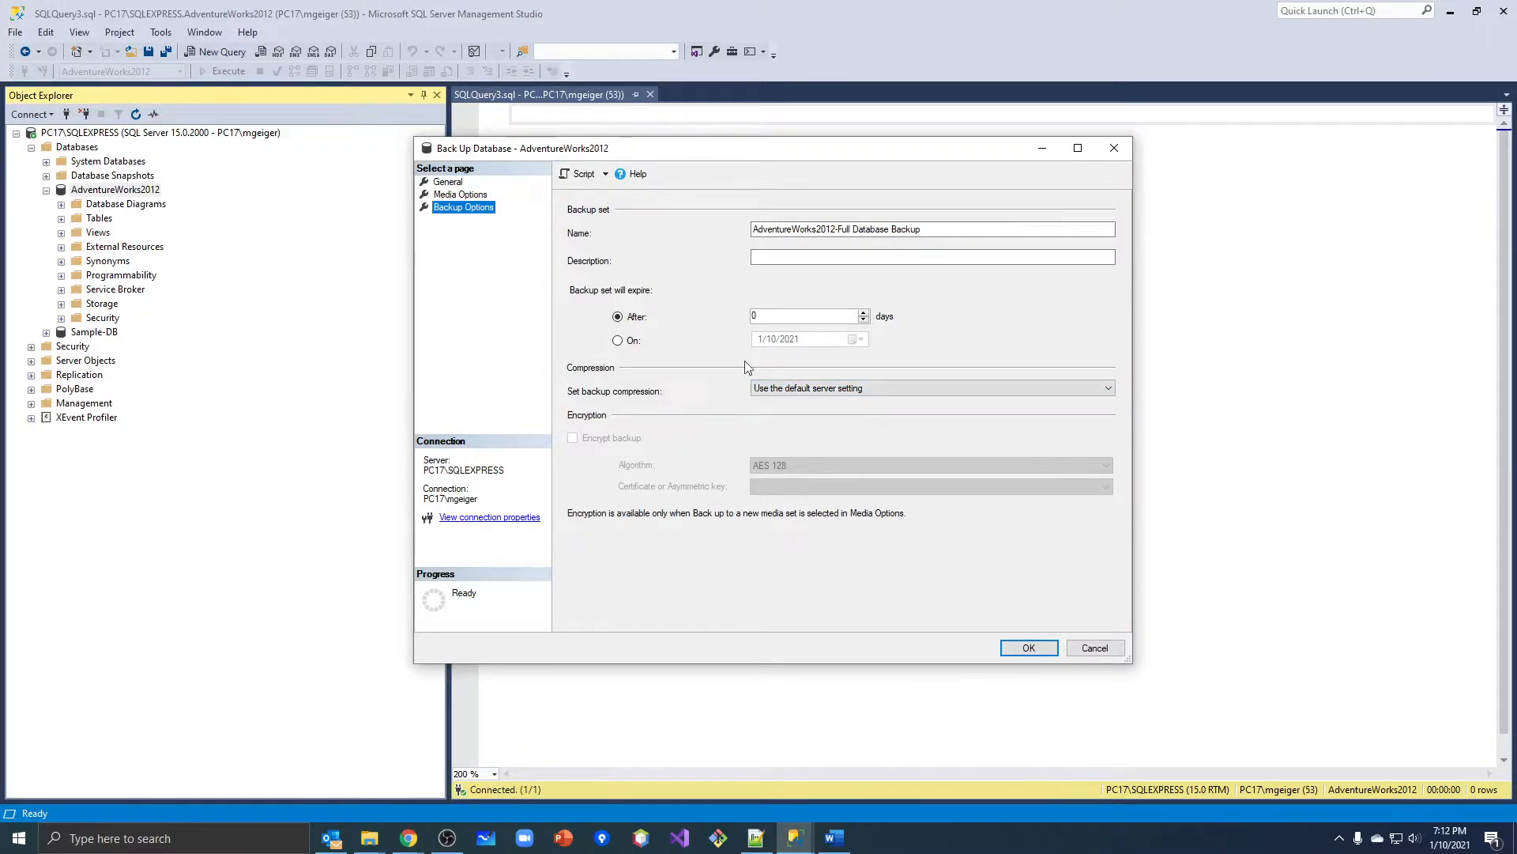
{"action": "left_click", "coordinate": [449, 182]}
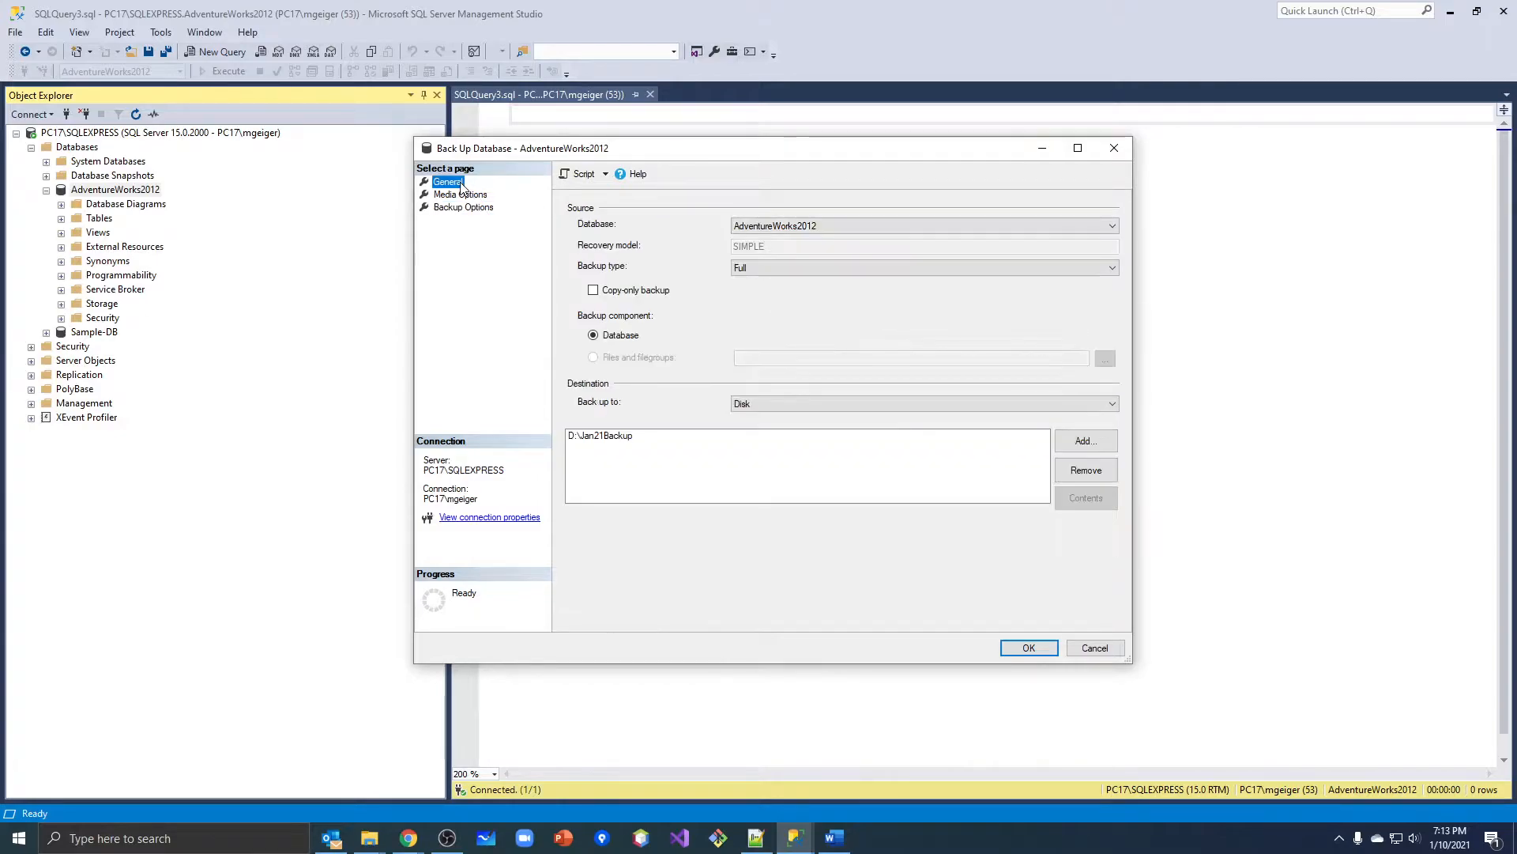
{"action": "left_click", "coordinate": [1030, 648]}
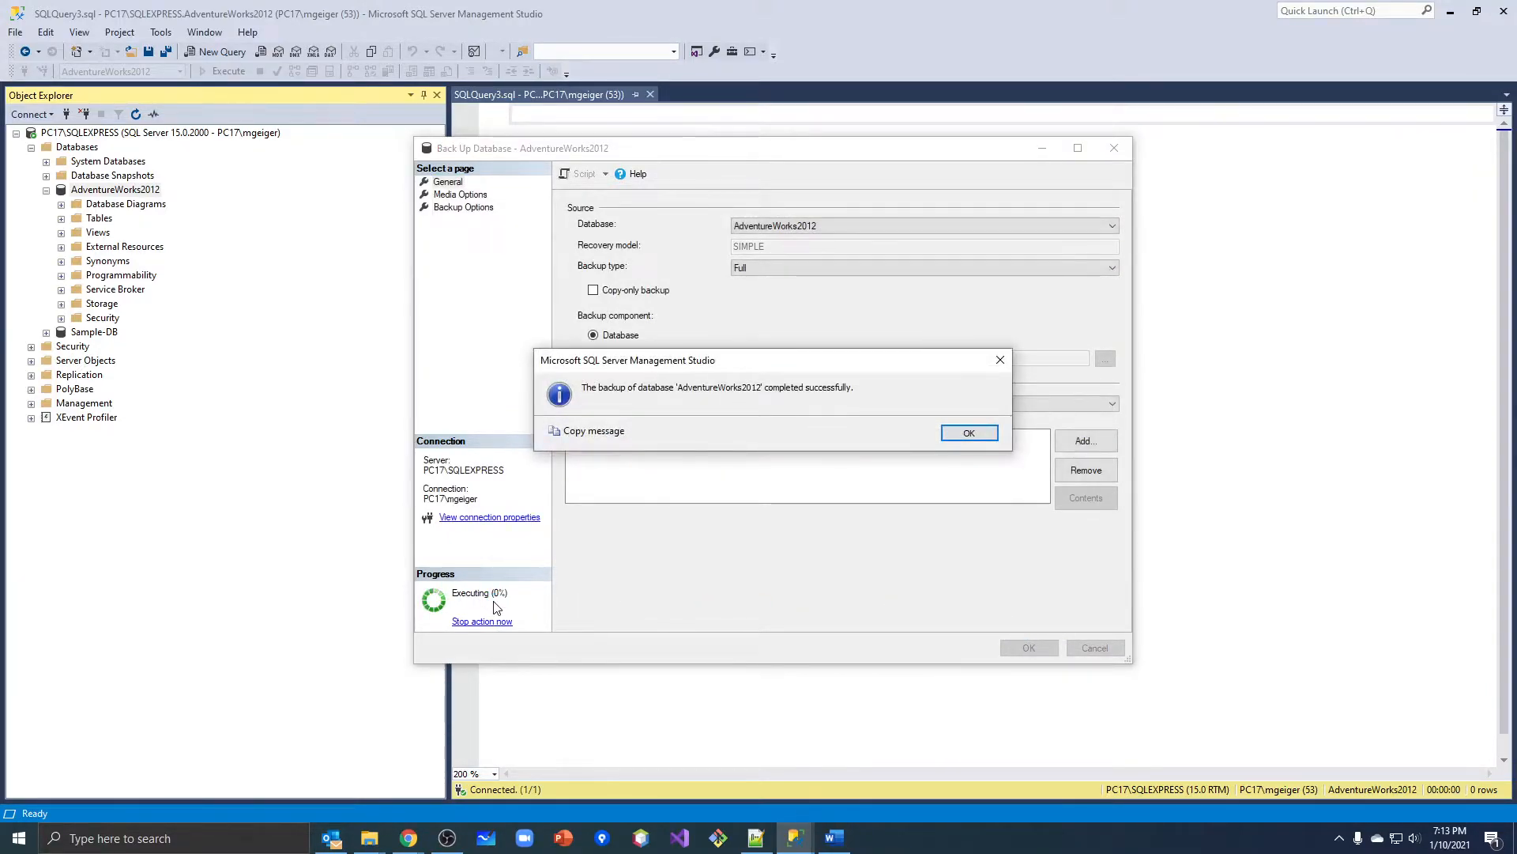
{"action": "left_click", "coordinate": [956, 435]}
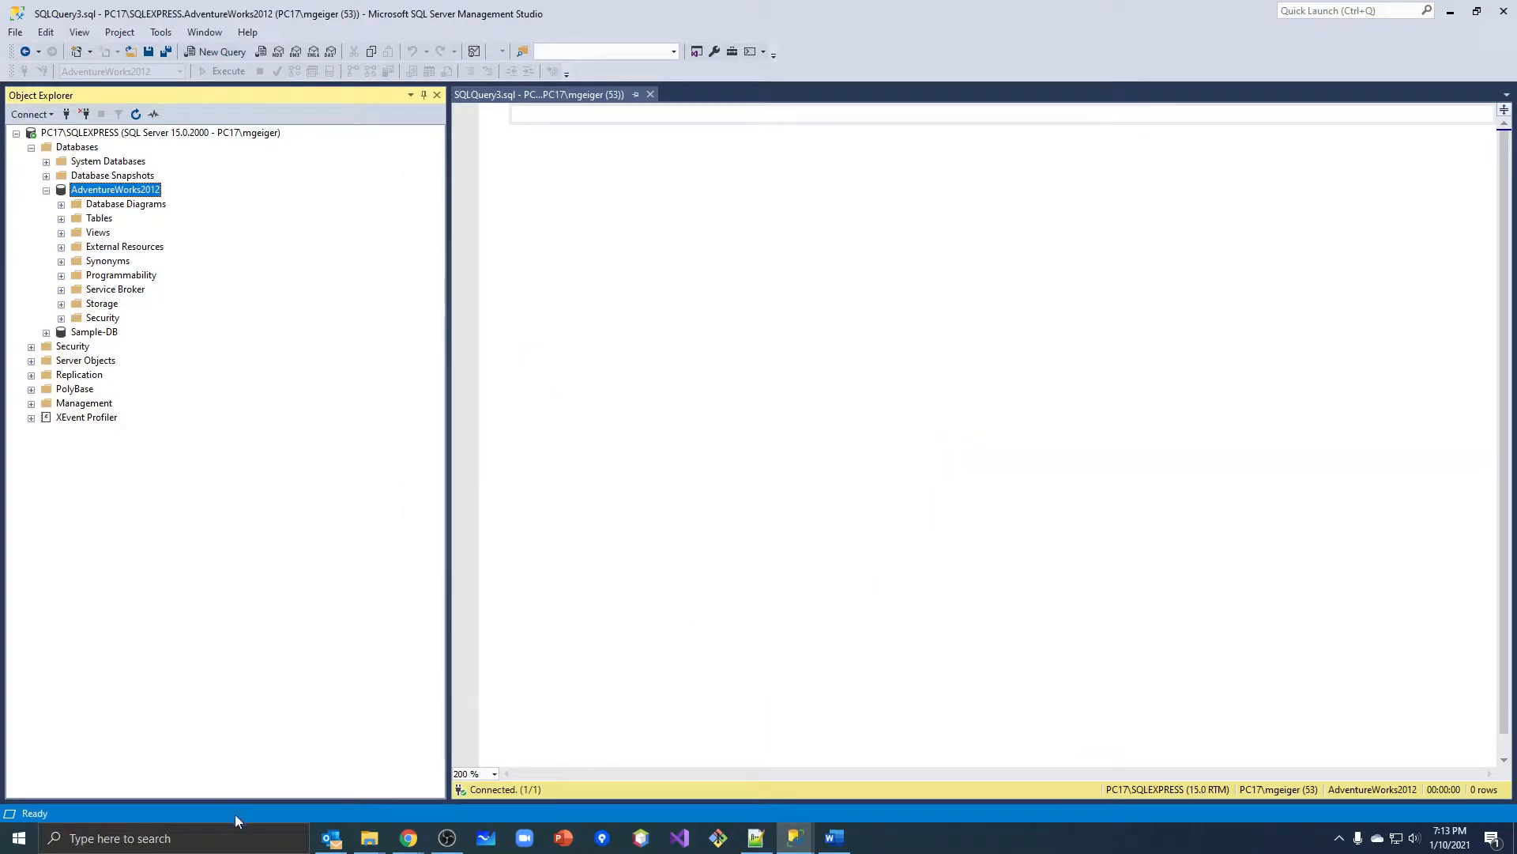
Switch to a new File Explorer window, delete the Jan21Backup file from the Data (D:) drive, and minimize the window.
{"action": "right_click", "coordinate": [369, 838]}
{"action": "left_click", "coordinate": [352, 748]}
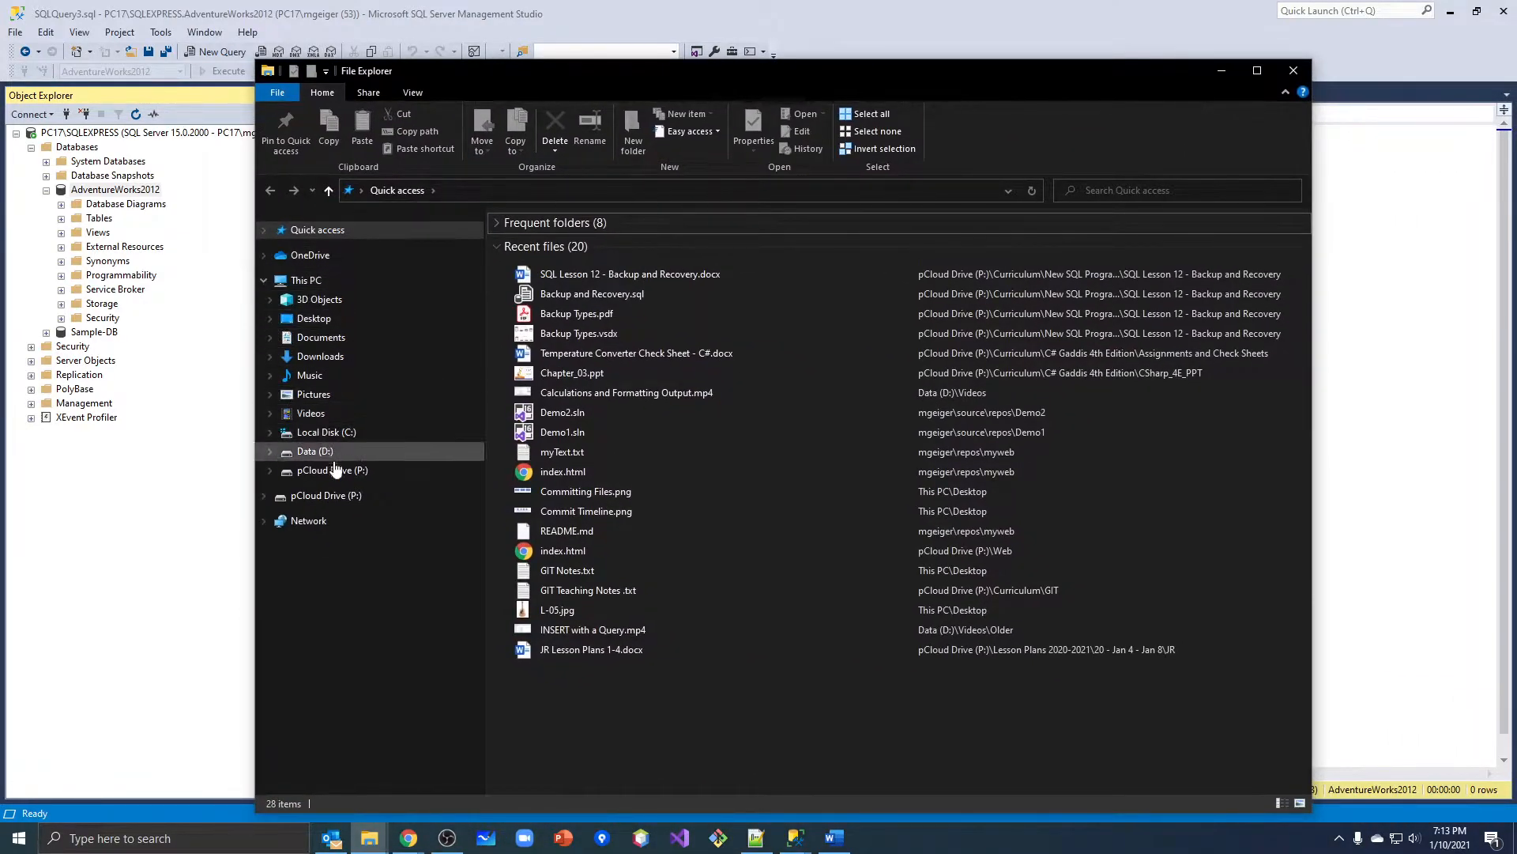
{"action": "left_click", "coordinate": [323, 452]}
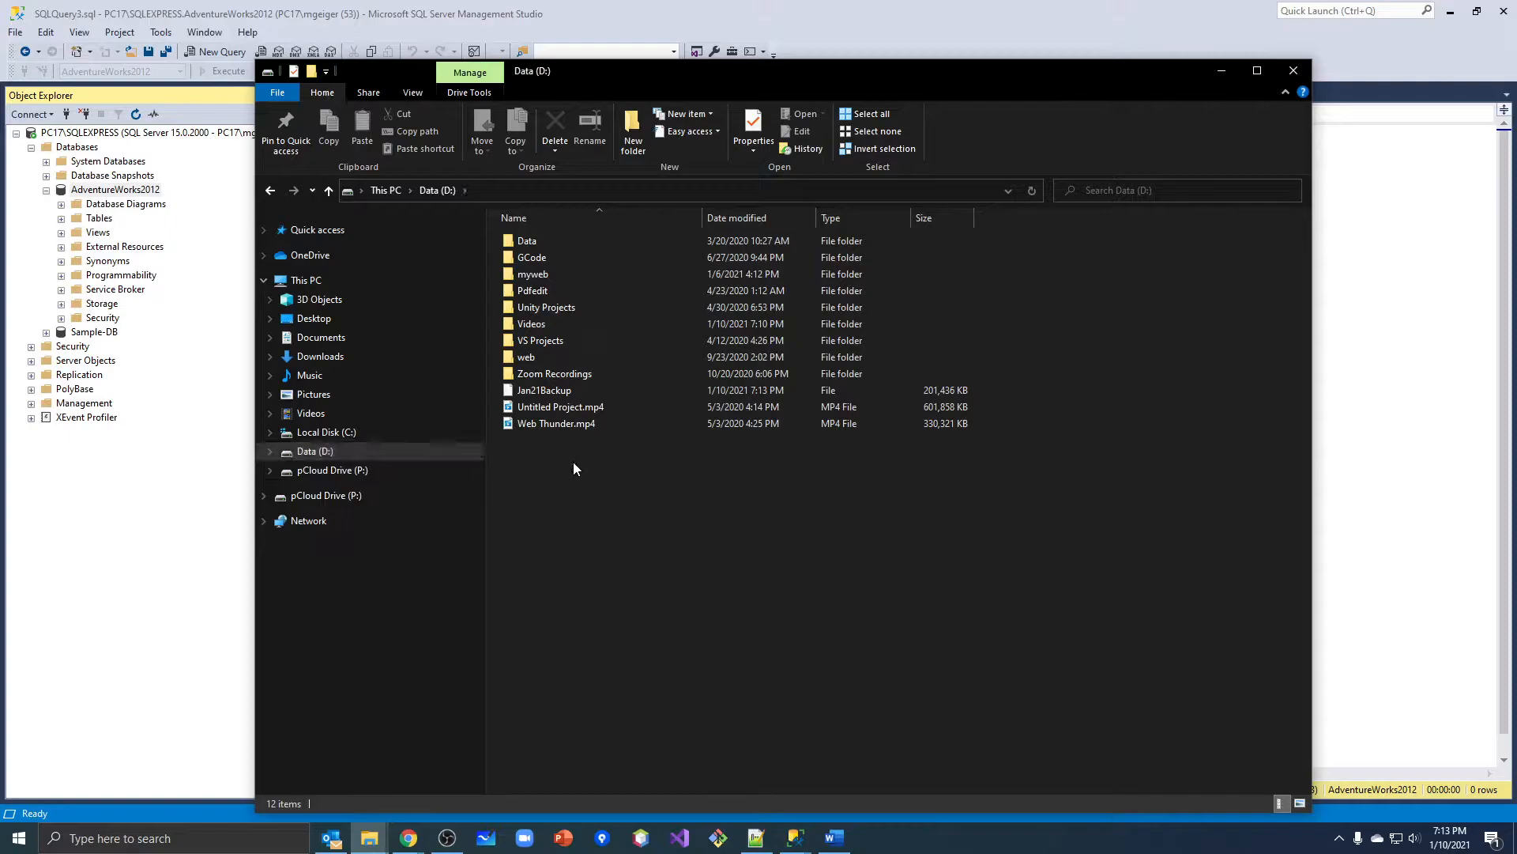
{"action": "left_click", "coordinate": [530, 391]}
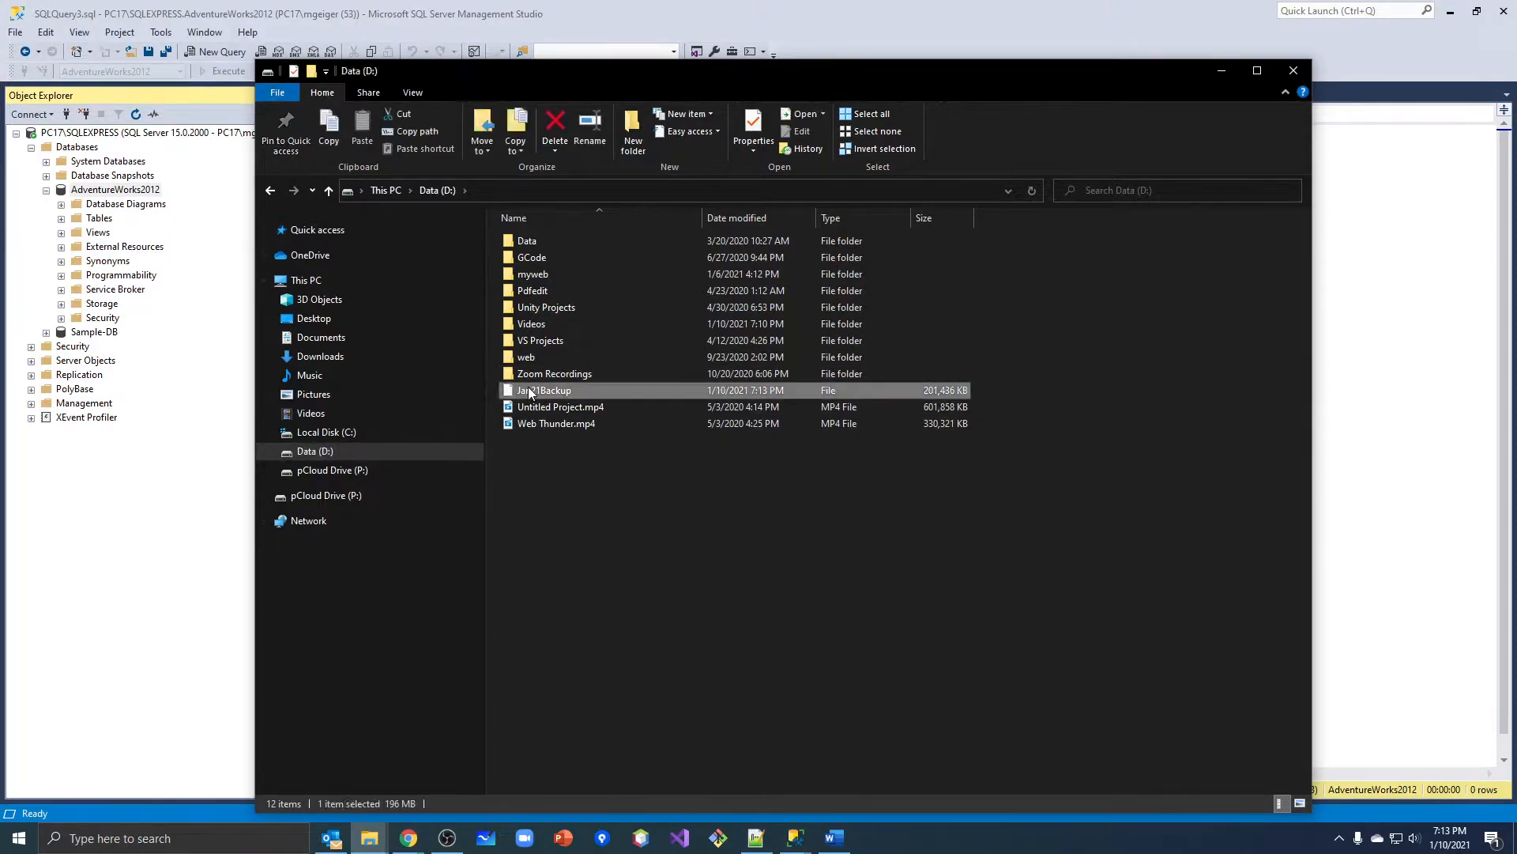
{"action": "right_click", "coordinate": [577, 392]}
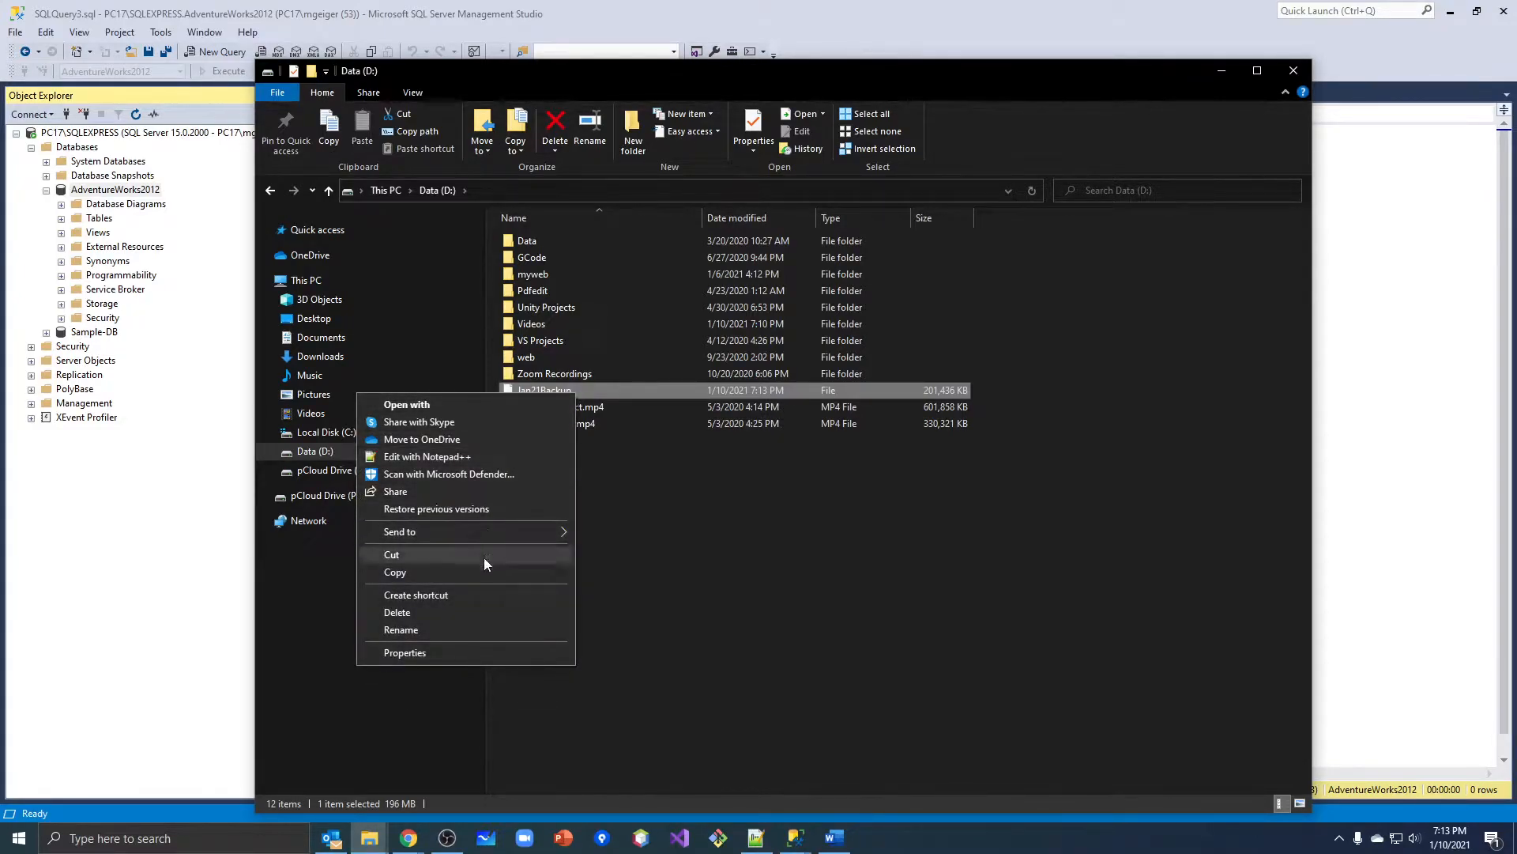
{"action": "left_click", "coordinate": [481, 610]}
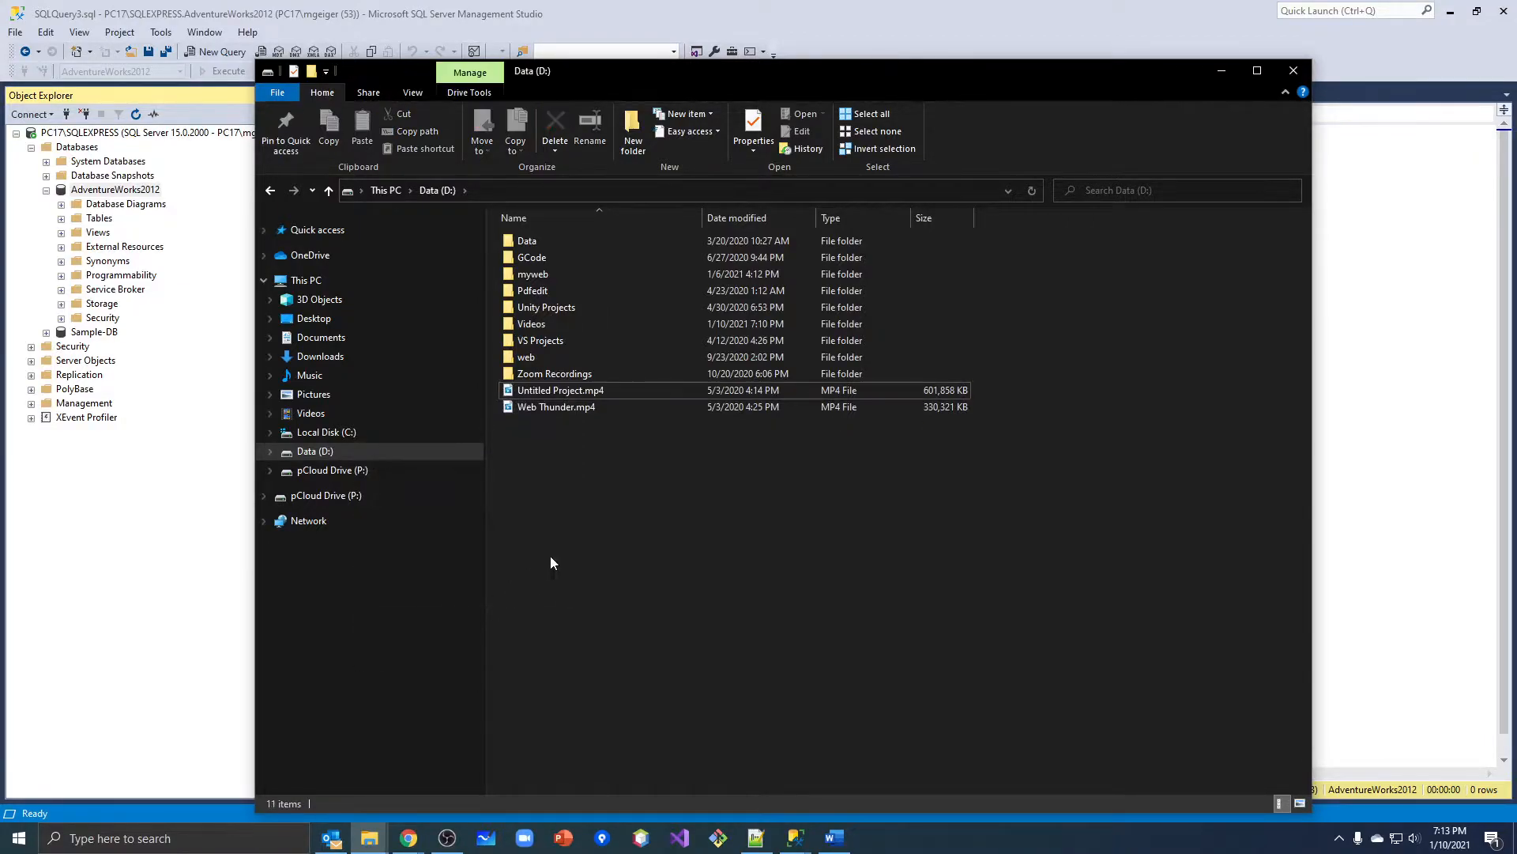
{"action": "left_click", "coordinate": [1218, 74]}
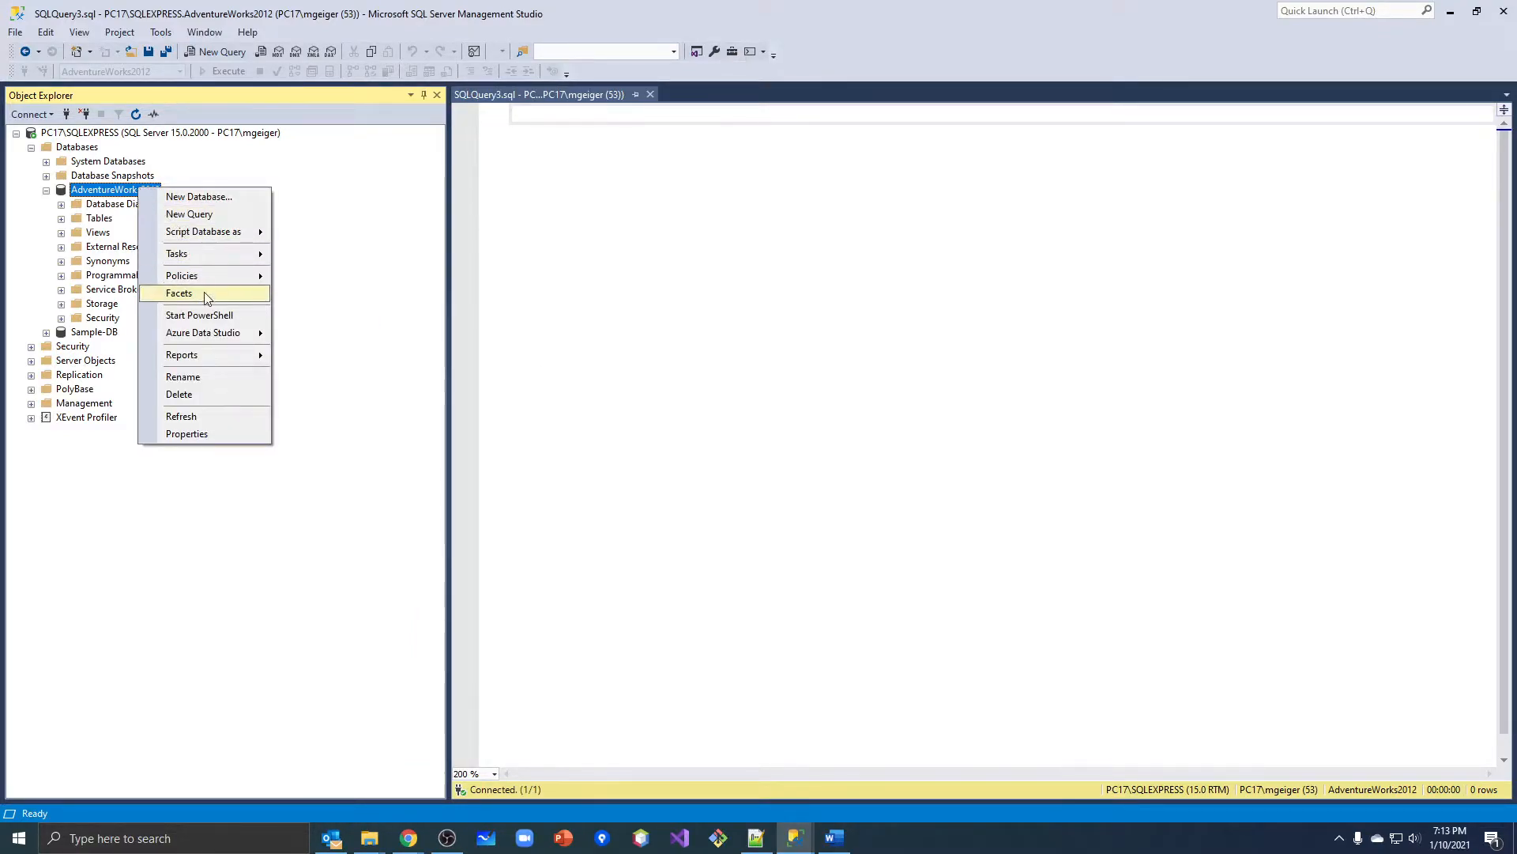
Open the Back Up task for AdventureWorks2012 again and enable verification of the backup when finished.
{"action": "mouse_move", "coordinate": [260, 254]}
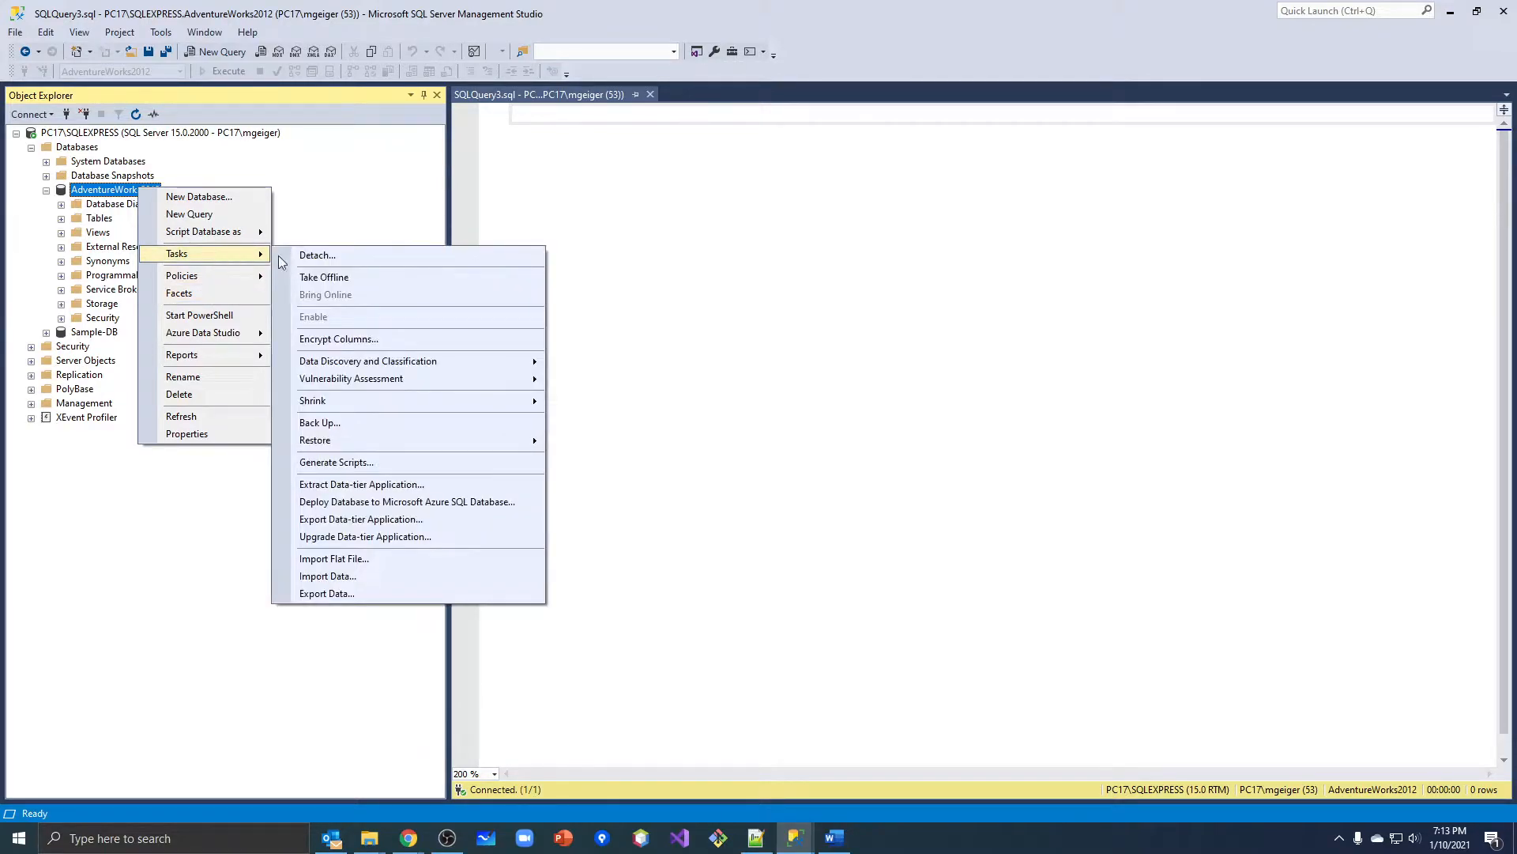
{"action": "left_click", "coordinate": [387, 423]}
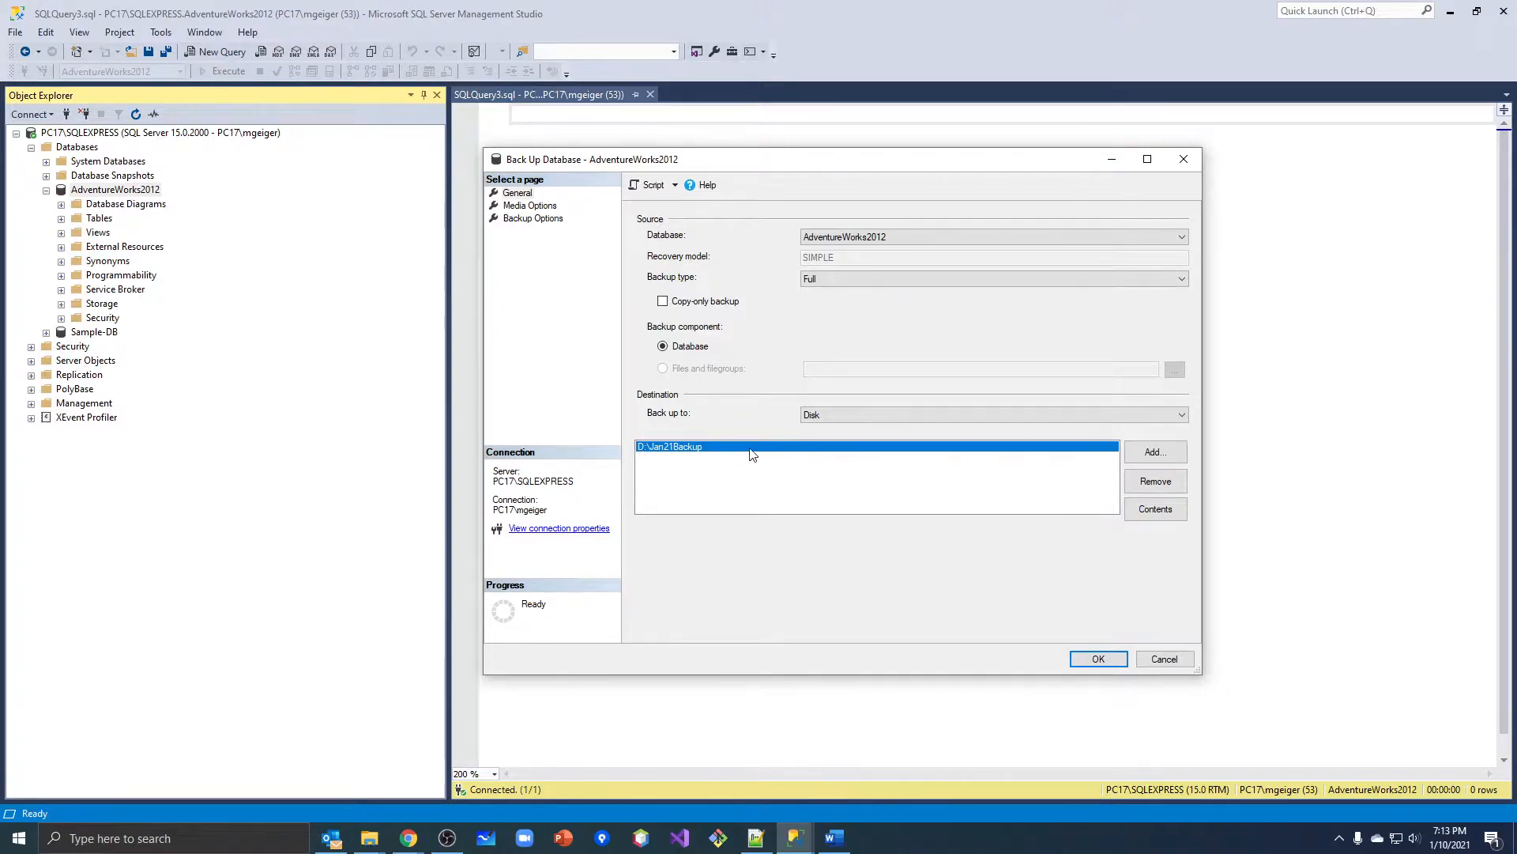
{"action": "left_click", "coordinate": [531, 207]}
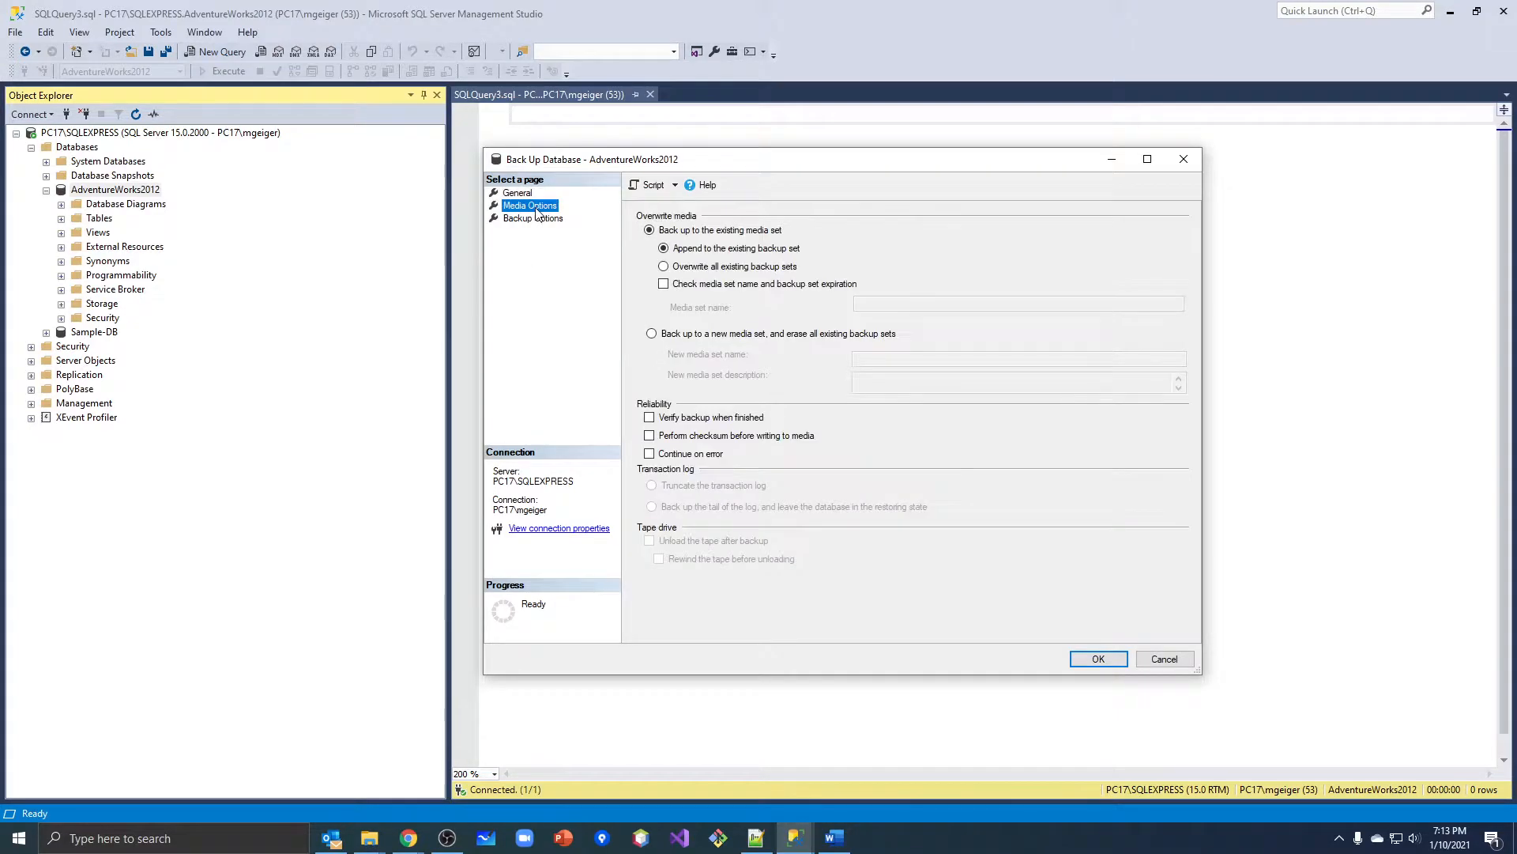
{"action": "left_click", "coordinate": [650, 417]}
Review the backup options, script the backup action to a new query window, and close the backup dialog without running it.
{"action": "left_click", "coordinate": [526, 219]}
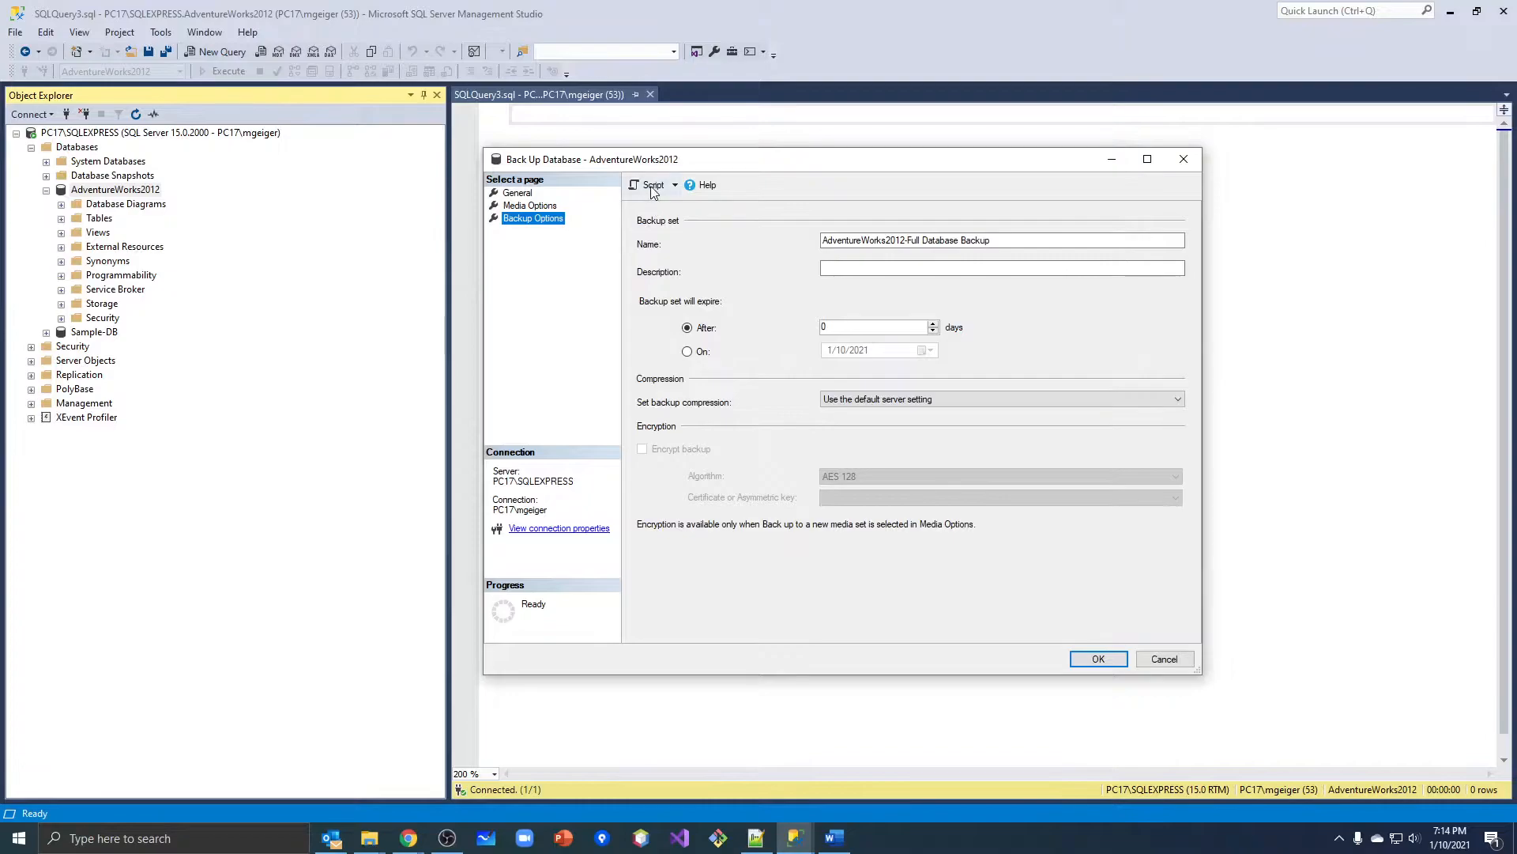
{"action": "left_click", "coordinate": [590, 195]}
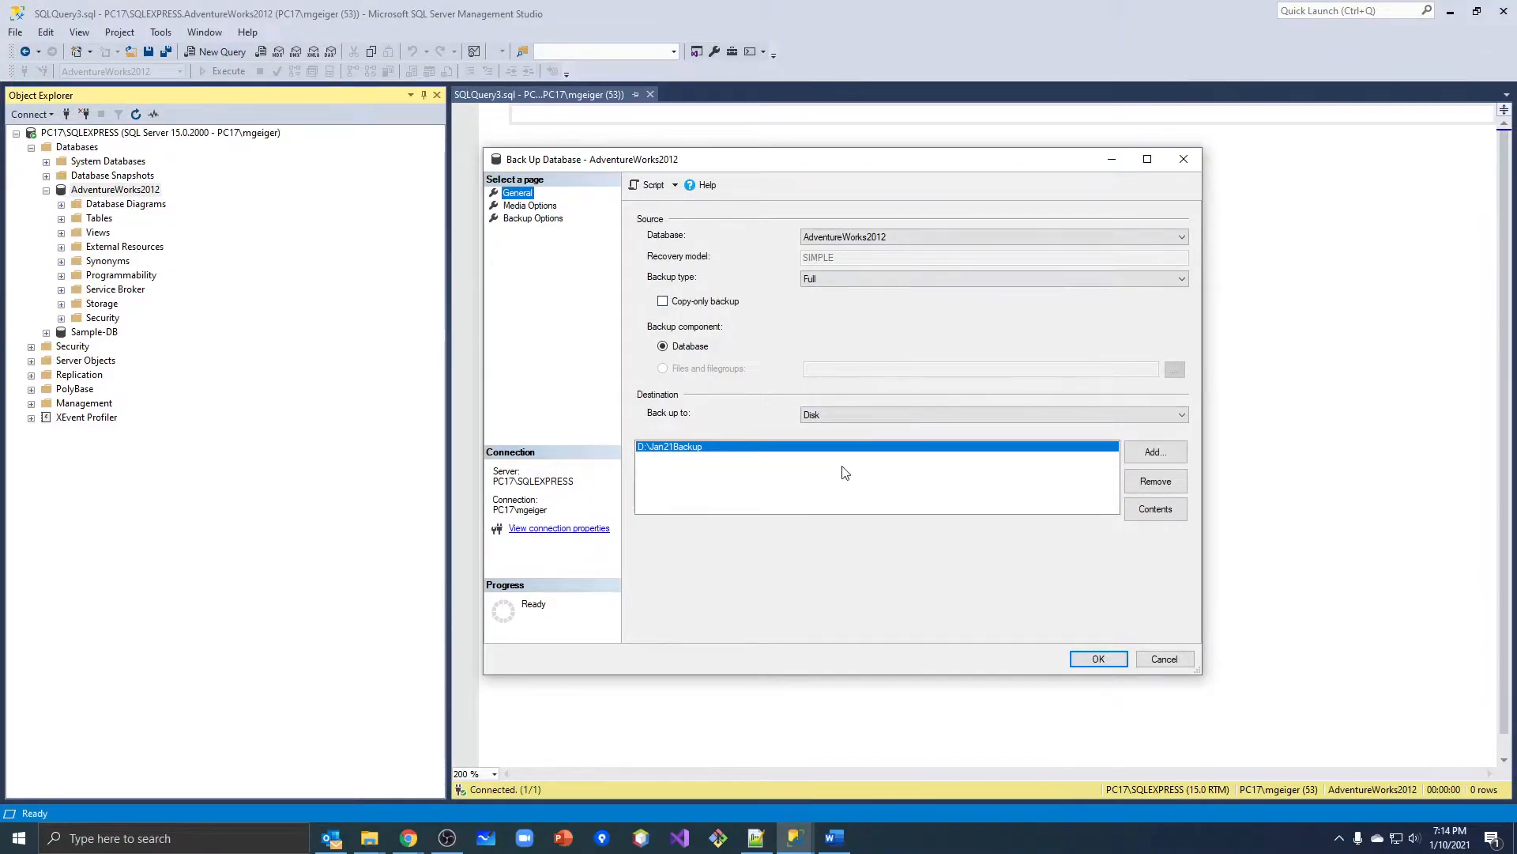
{"action": "left_click", "coordinate": [654, 186]}
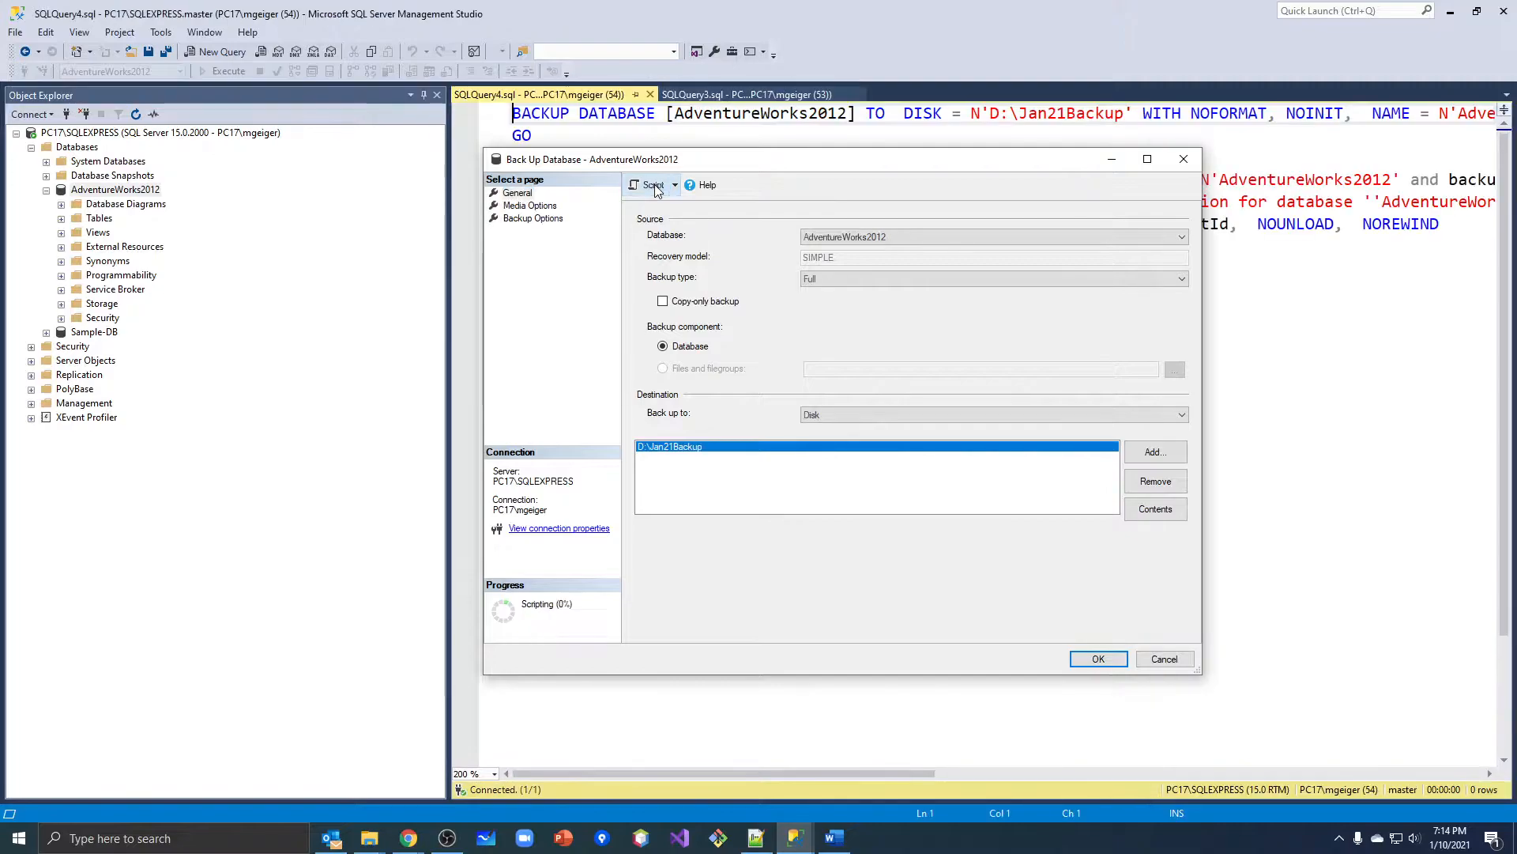
{"action": "left_click", "coordinate": [1183, 160]}
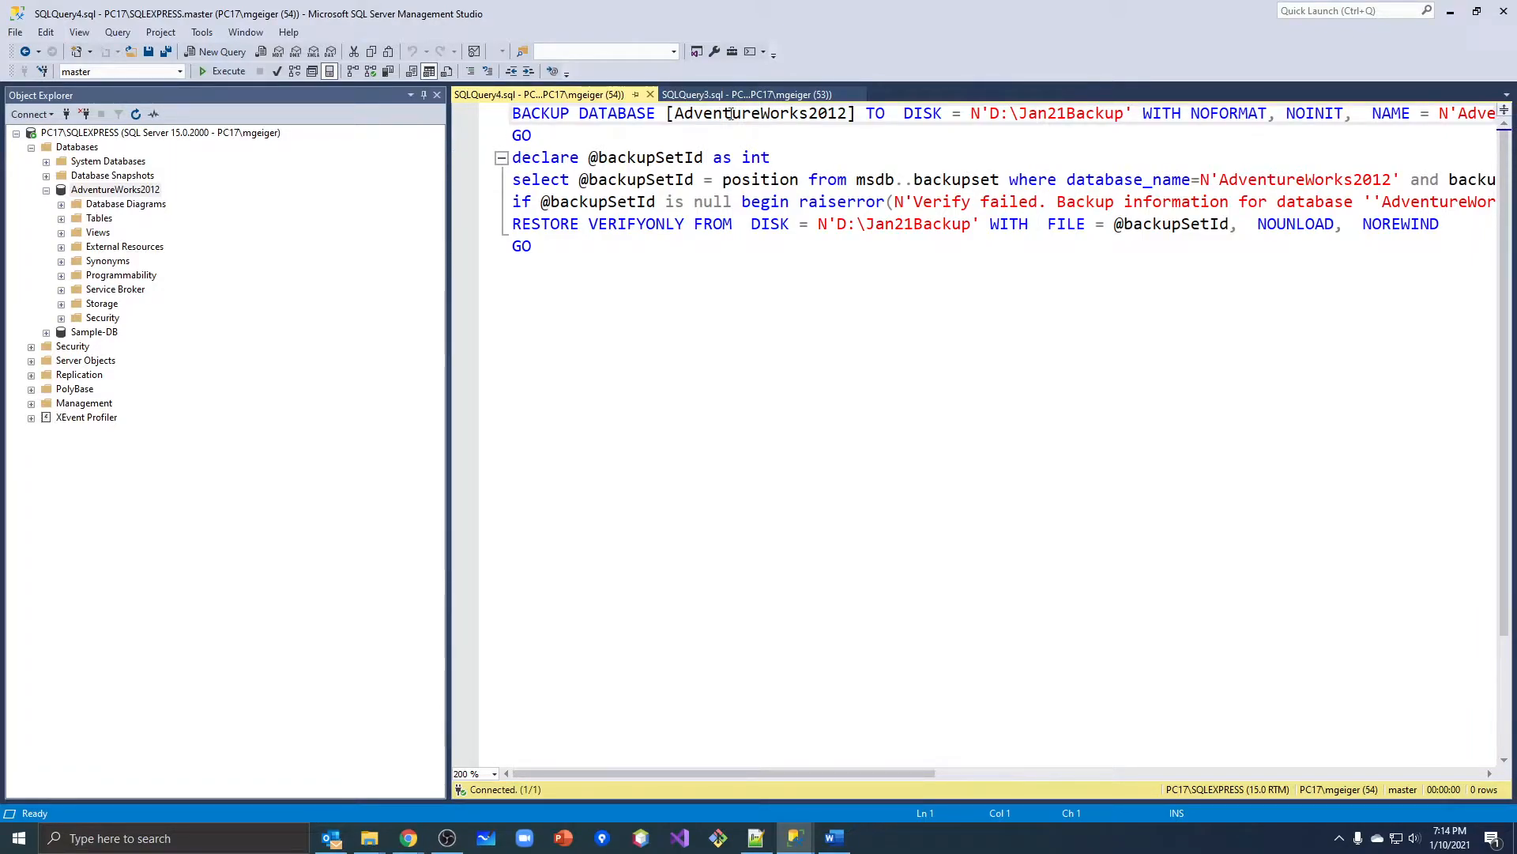
Reformat the BACKUP DATABASE statement by starting new lines before TO DISK, WITH NOFORMAT, NAME and SKIP.
{"action": "left_click", "coordinate": [868, 115]}
{"action": "key", "text": "Return"}
{"action": "left_click_drag", "start_coordinate": [636, 136], "coordinate": [762, 135]}
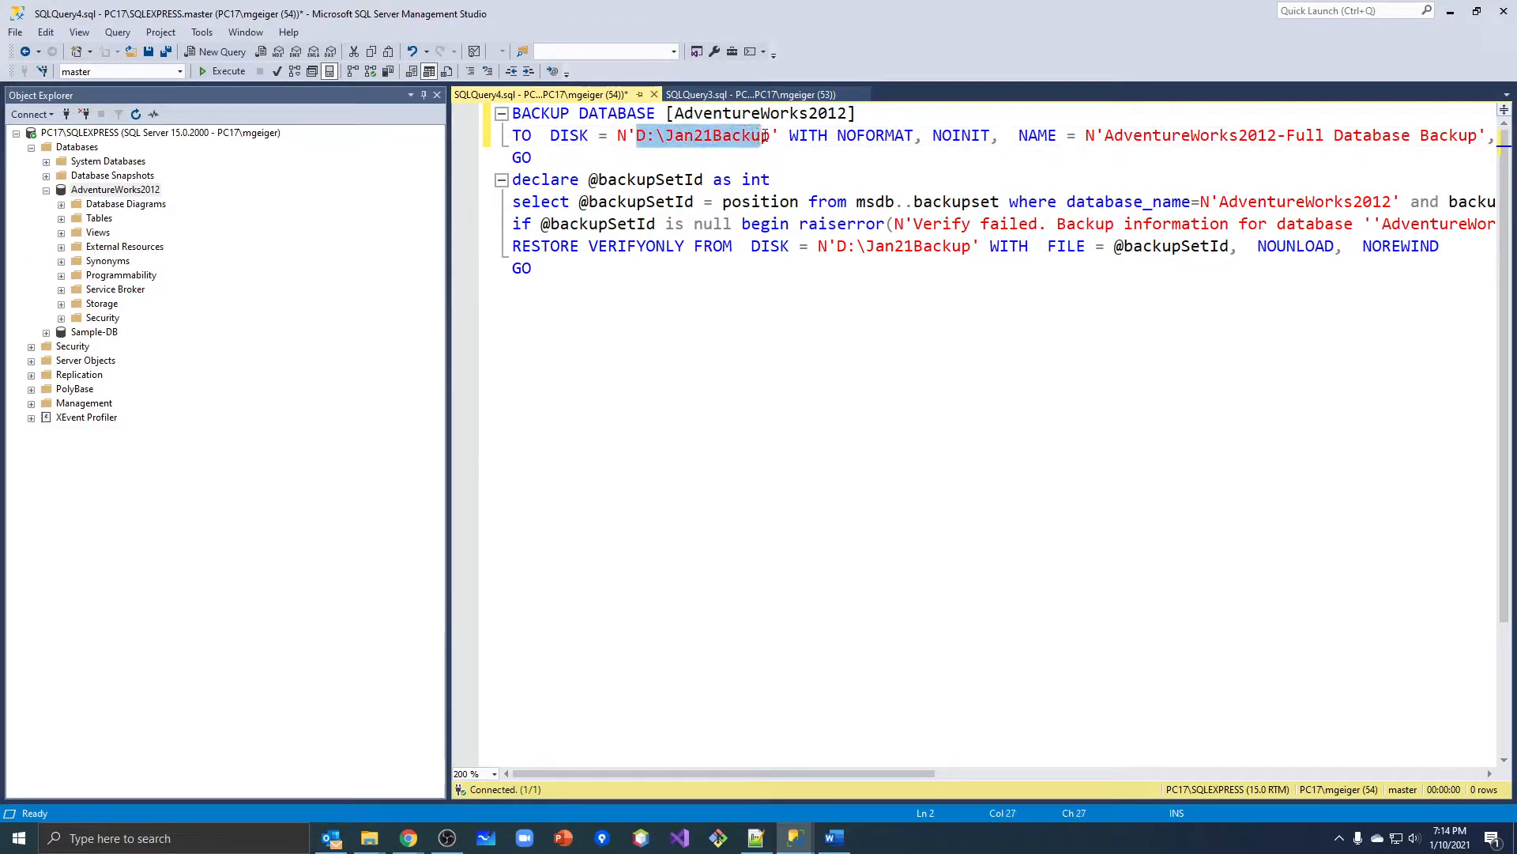
{"action": "left_click", "coordinate": [788, 136]}
{"action": "key", "text": "Return"}
{"action": "left_click", "coordinate": [740, 158]}
{"action": "key", "text": "Return"}
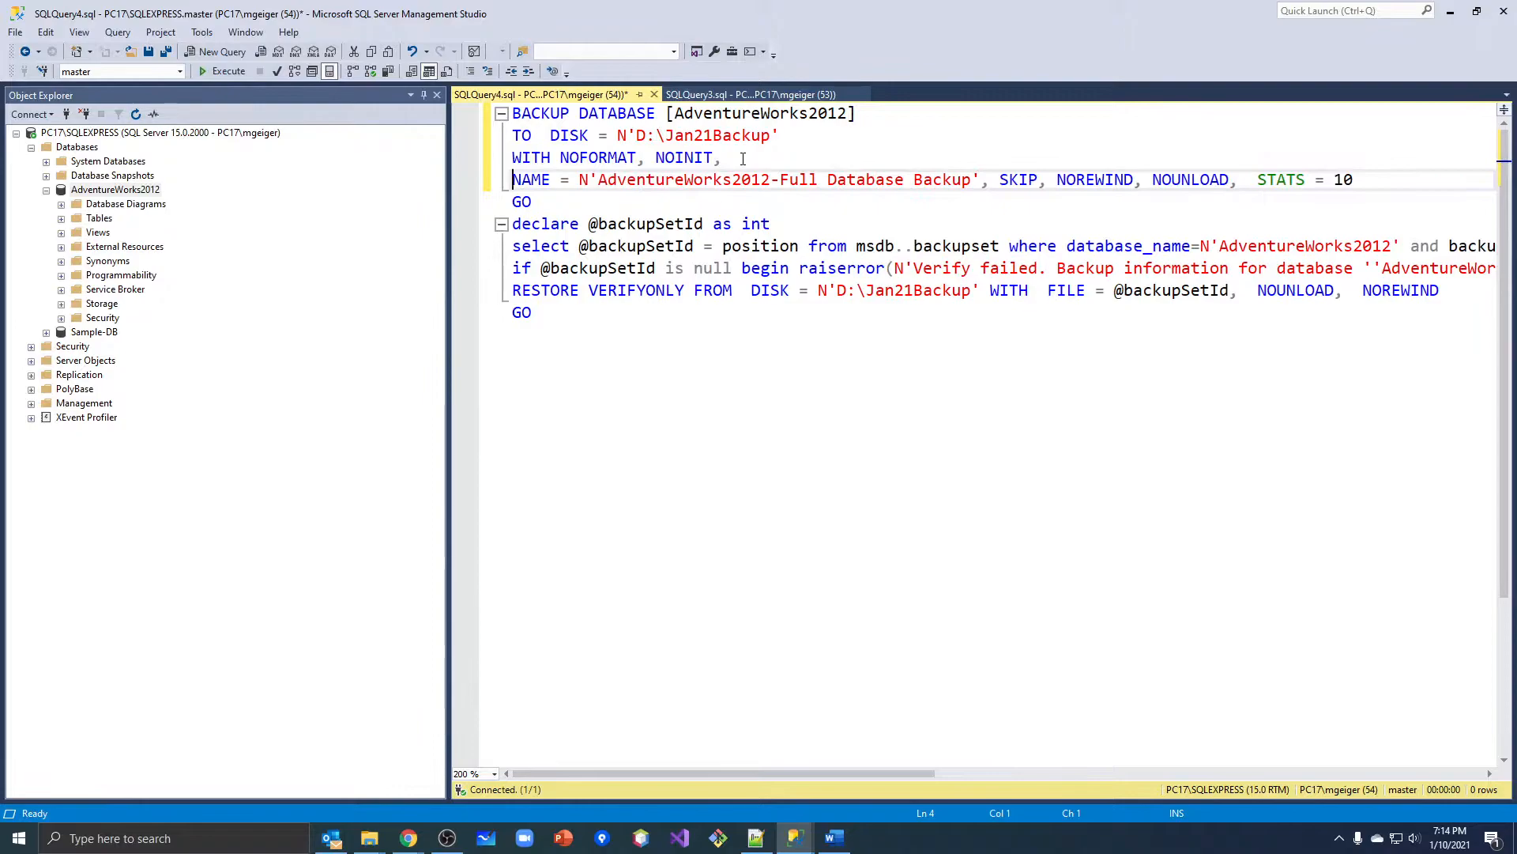
{"action": "left_click", "coordinate": [1001, 182]}
{"action": "key", "text": "Return"}
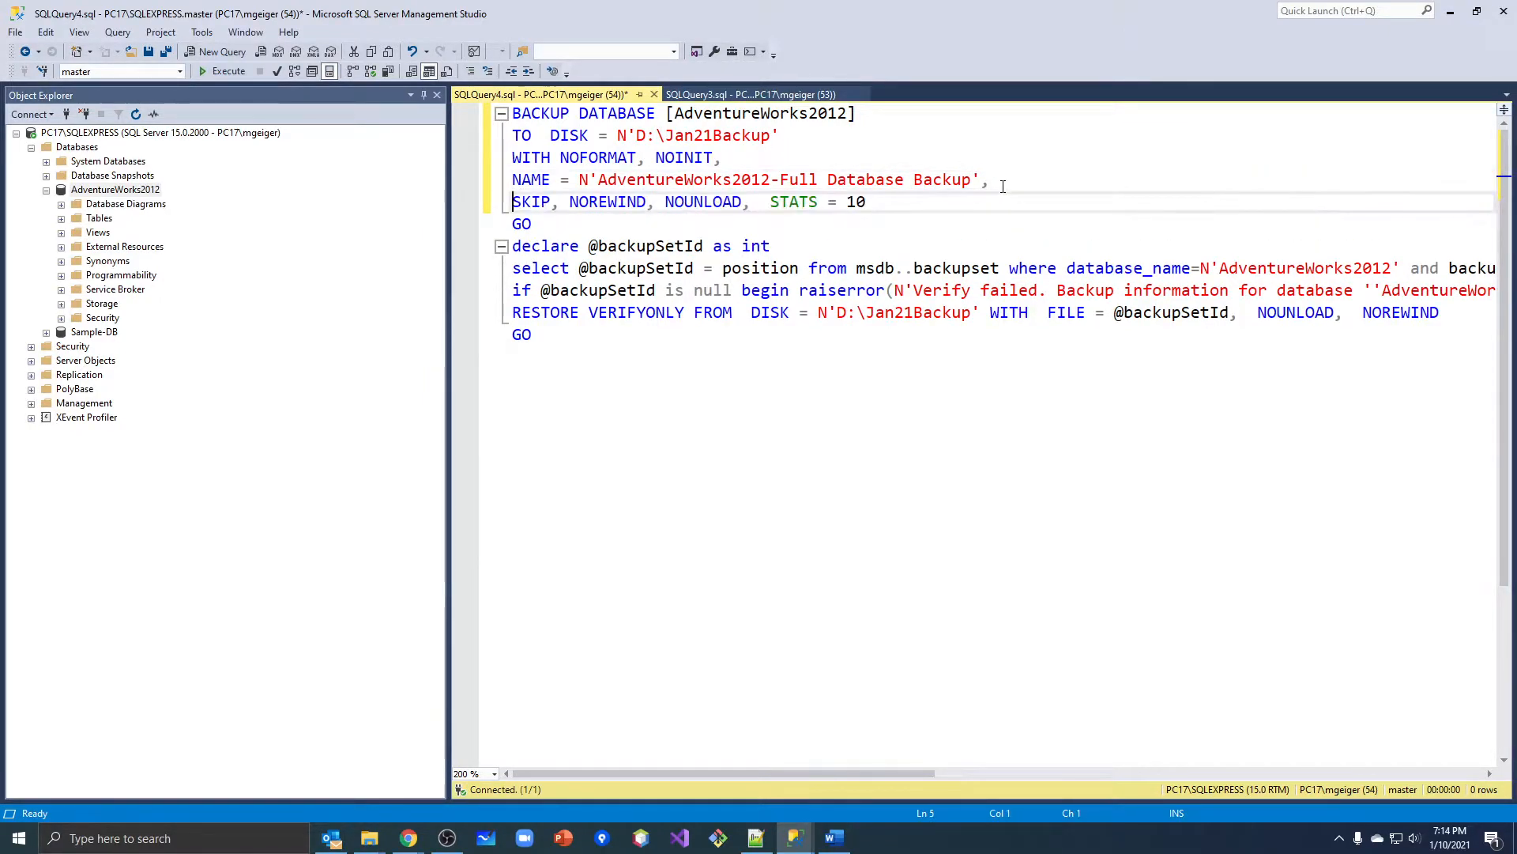
{"action": "left_click", "coordinate": [656, 202]}
{"action": "key", "text": "shift+Right"}
{"action": "key", "text": "shift+Right"}
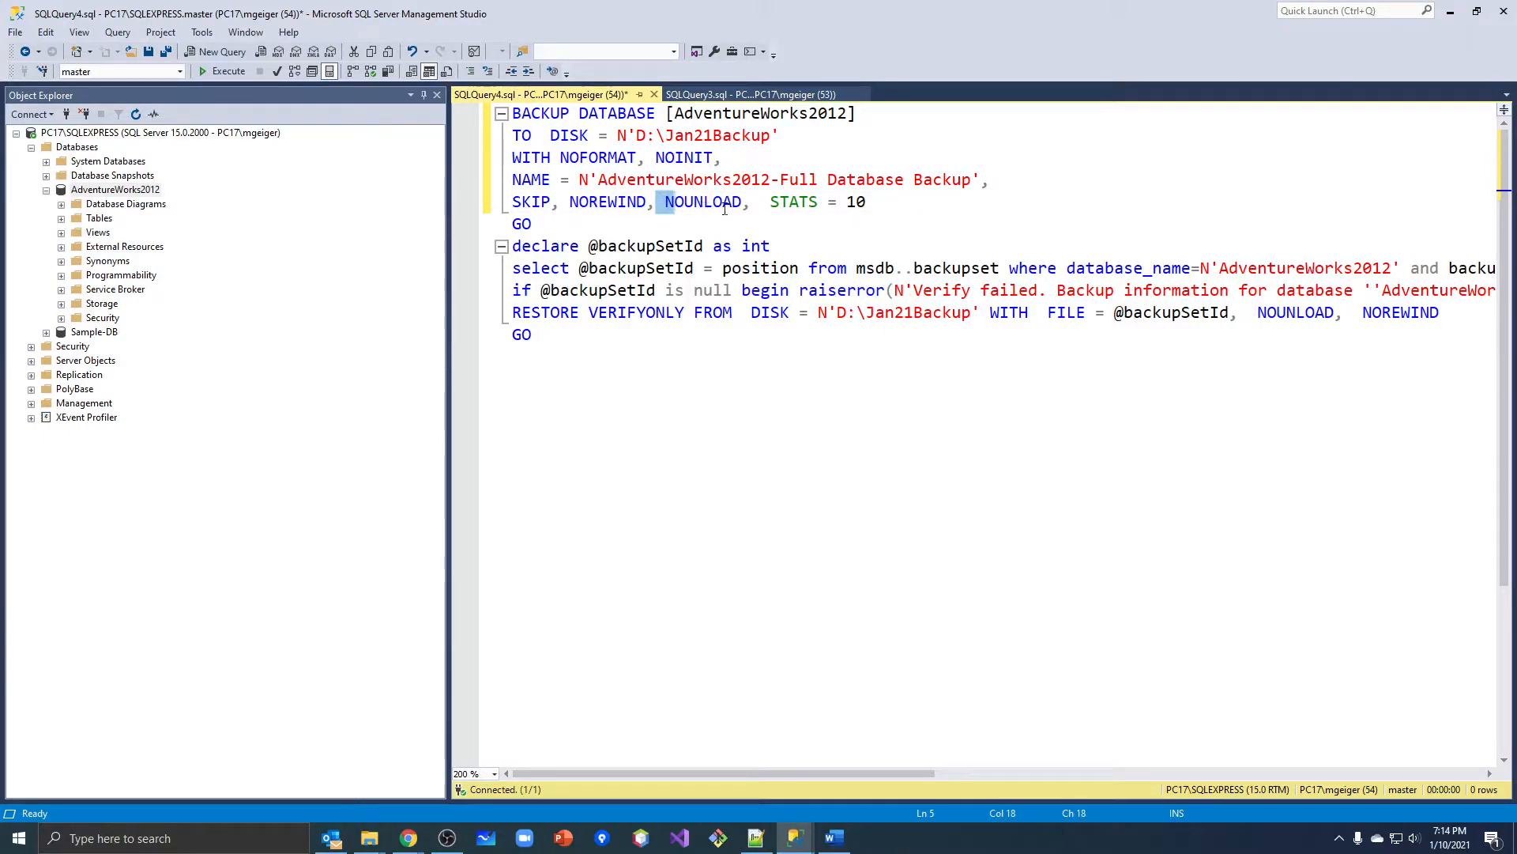
{"action": "left_click", "coordinate": [828, 392]}
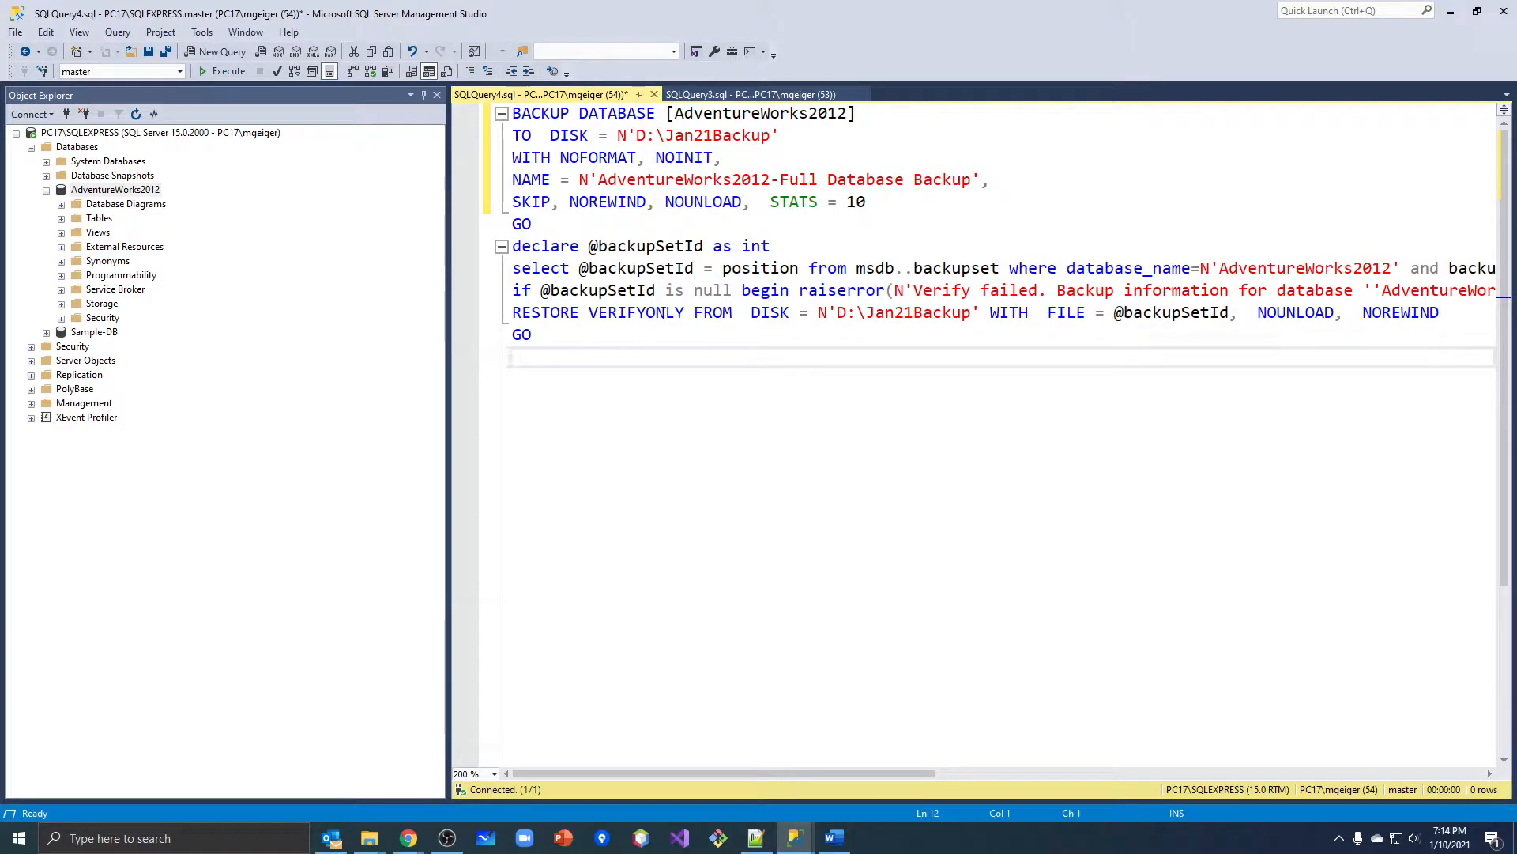
Widen the query editor by narrowing Object Explorer, and copy the entire backup and verification script.
{"action": "left_click_drag", "start_coordinate": [446, 360], "coordinate": [304, 360]}
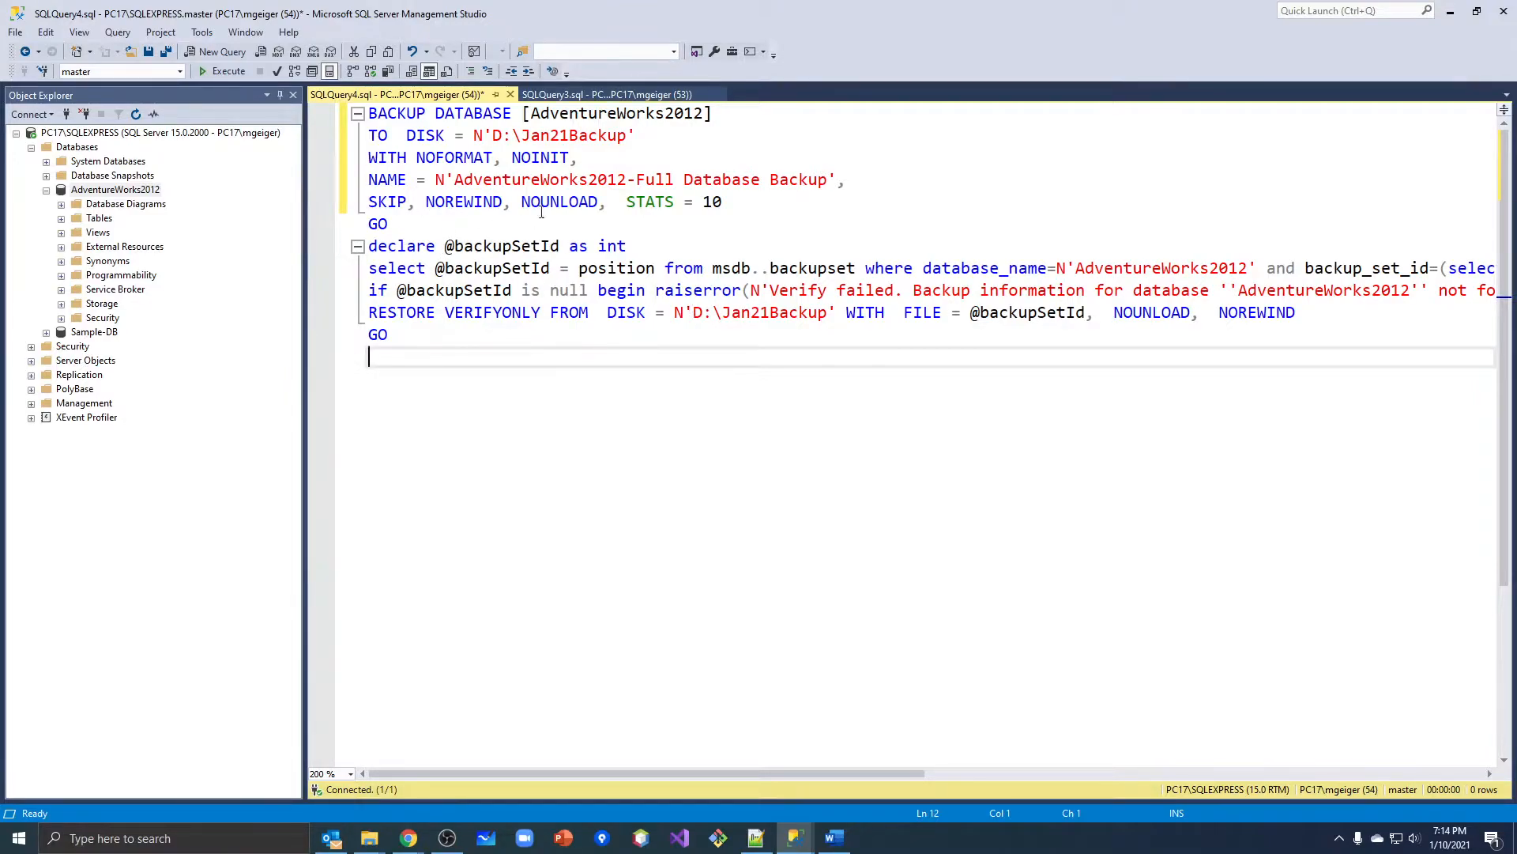
{"action": "left_click_drag", "start_coordinate": [473, 340], "coordinate": [368, 113]}
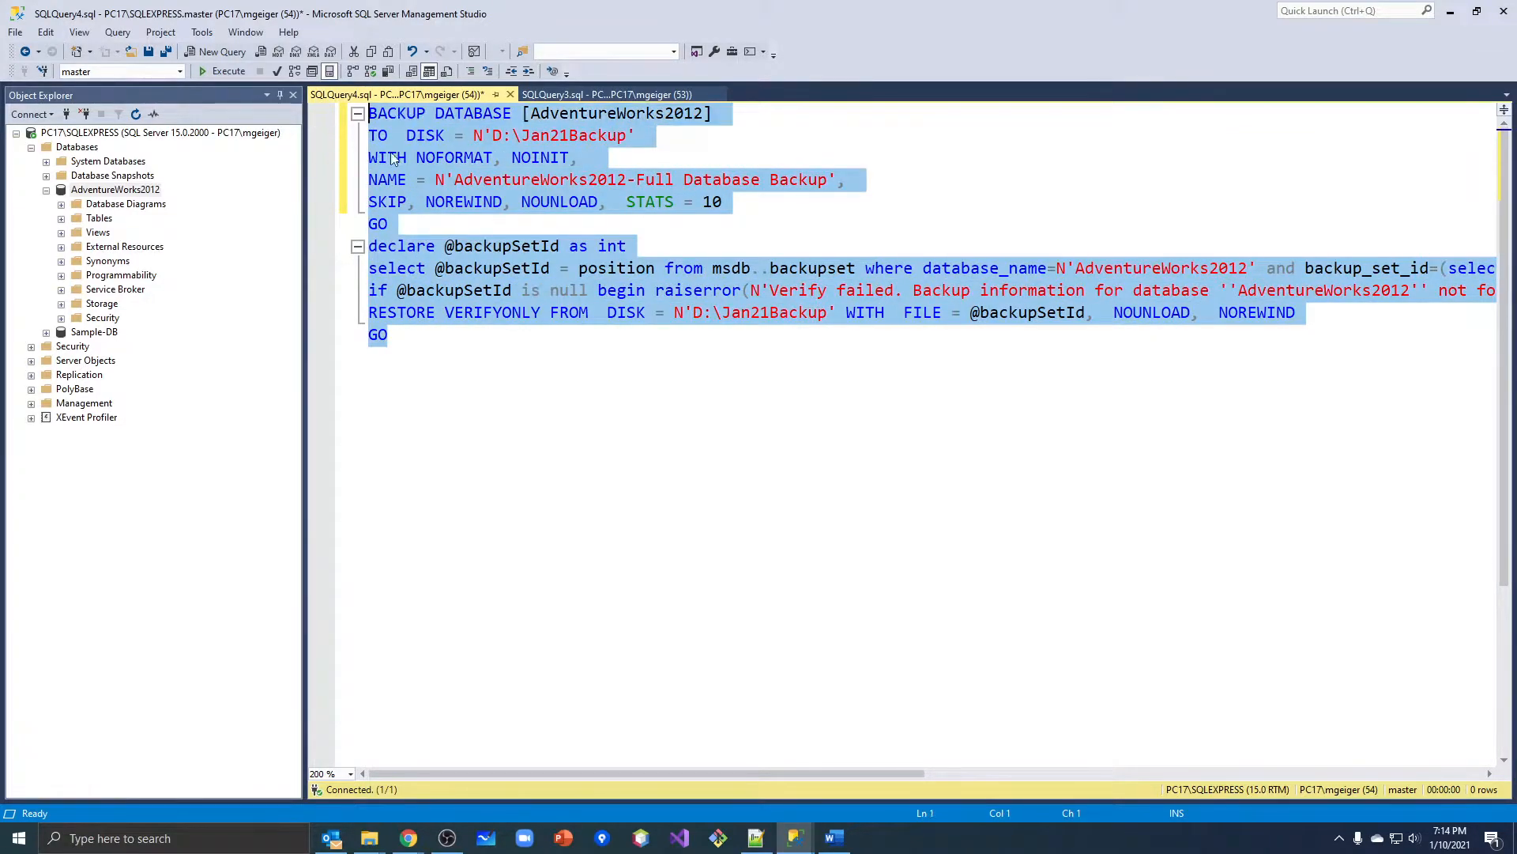
{"action": "right_click", "coordinate": [410, 144]}
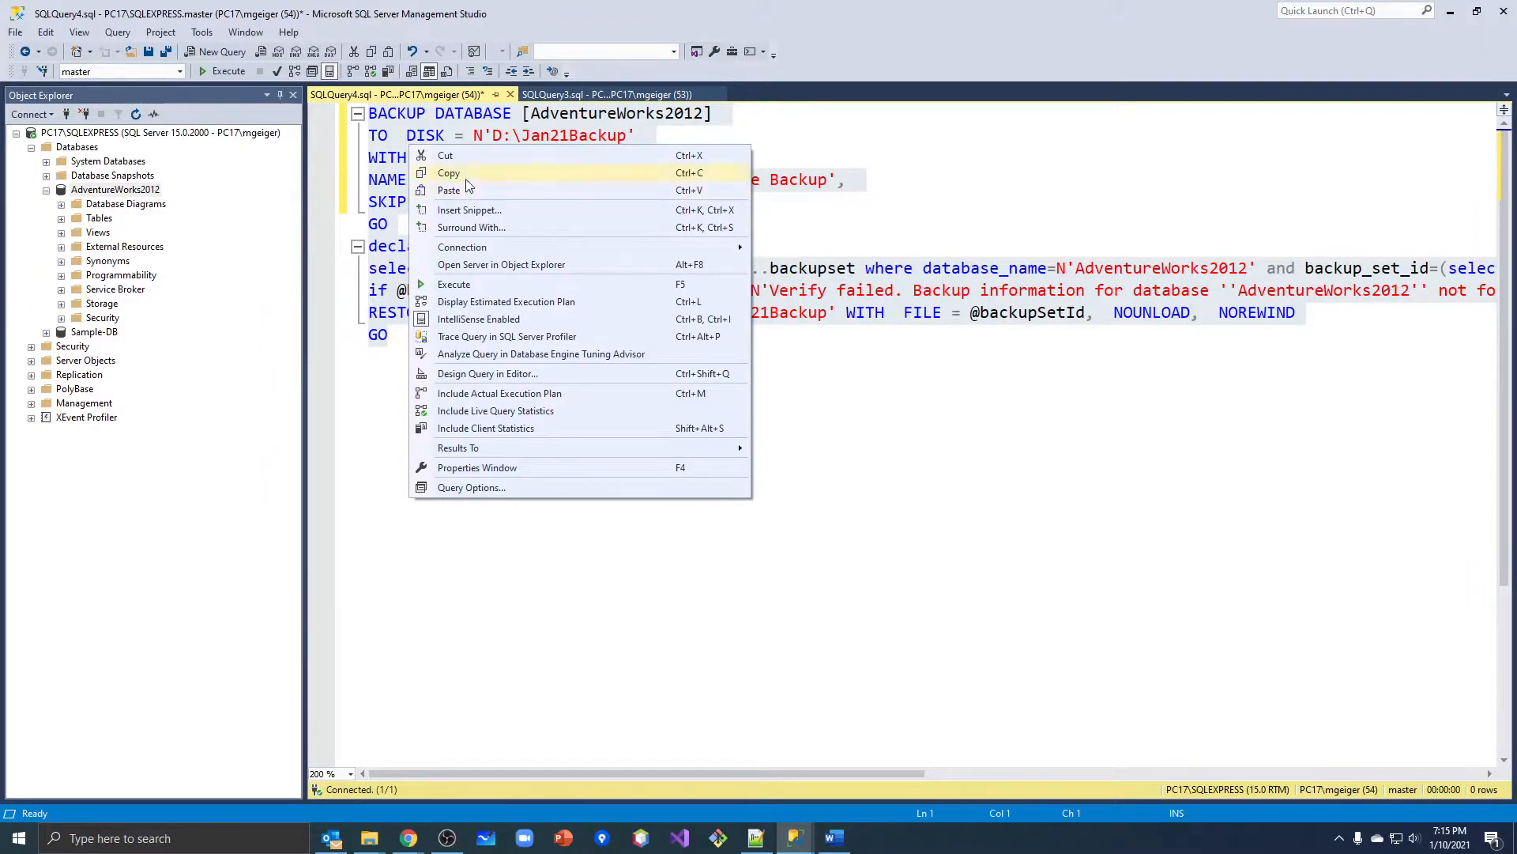
{"action": "left_click", "coordinate": [467, 175]}
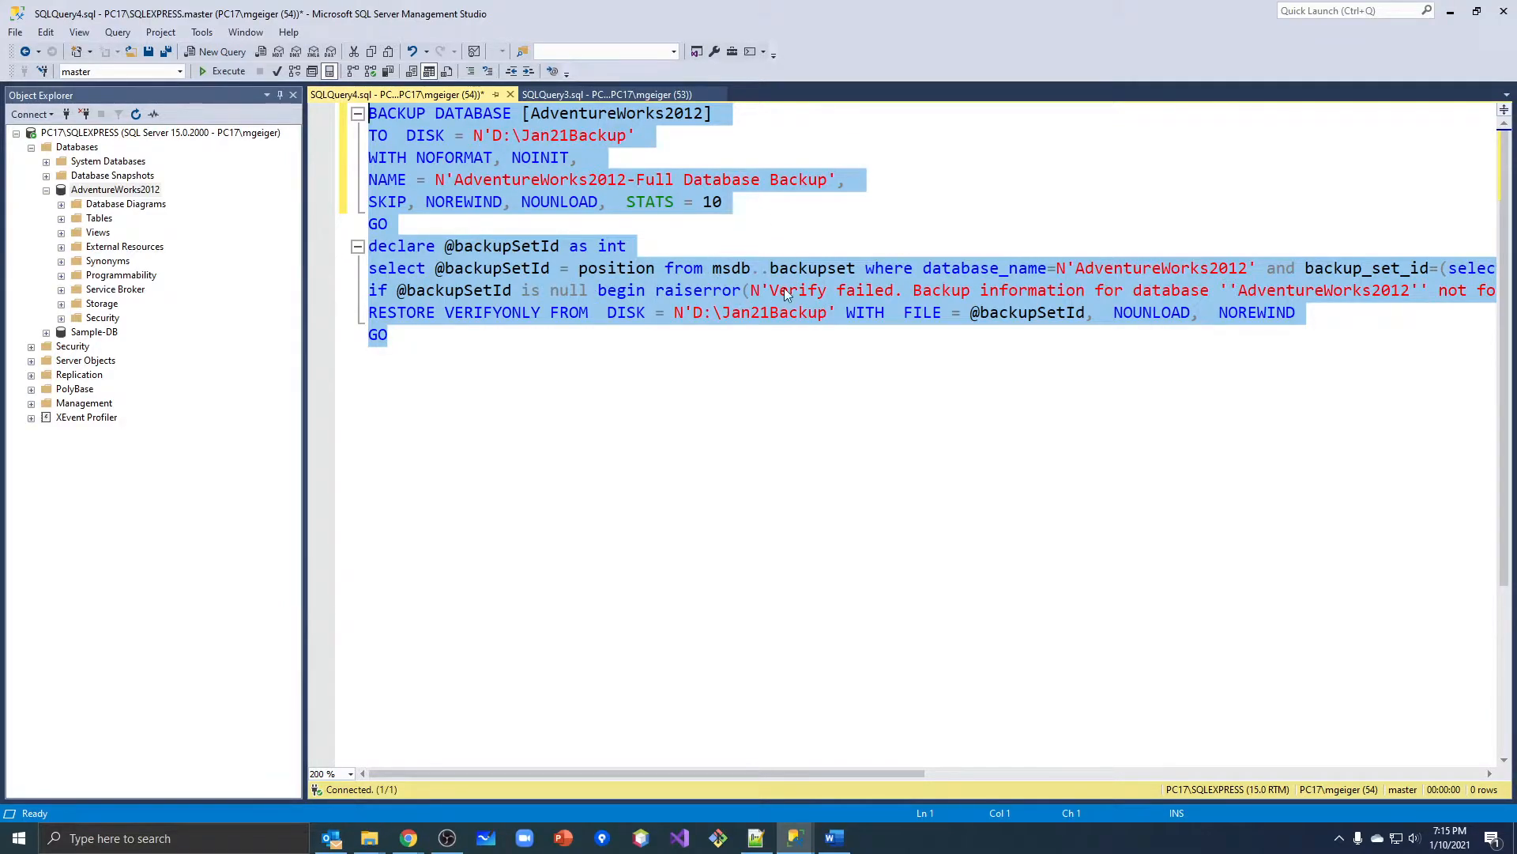
Review the BACKUP DATABASE statement and execute the whole script to back up AdventureWorks2012 to D:\Jan21Backup.
{"action": "left_click", "coordinate": [732, 244]}
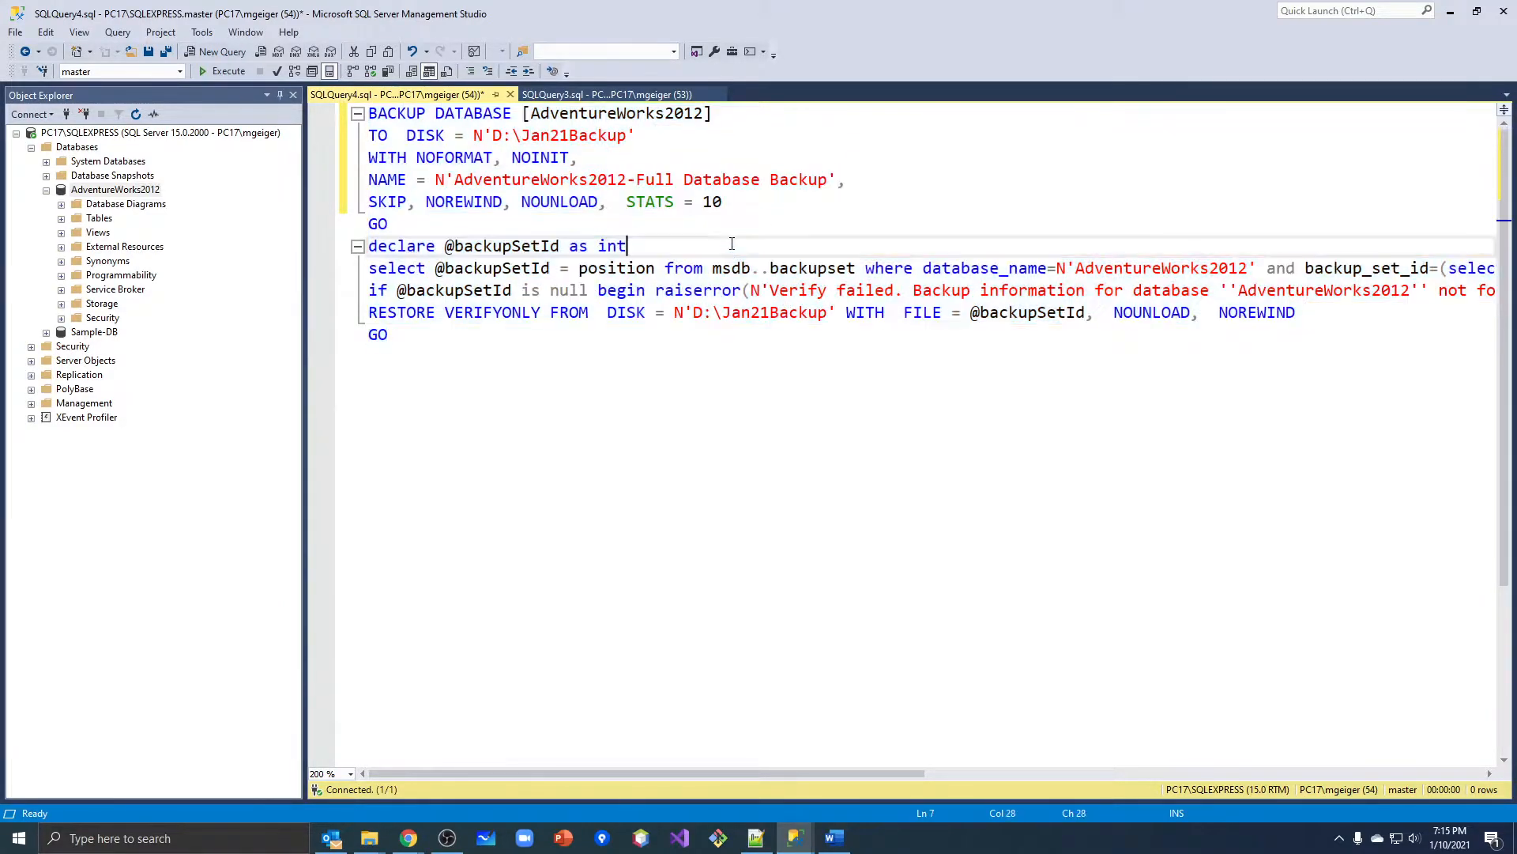
{"action": "left_click_drag", "start_coordinate": [369, 114], "coordinate": [724, 204]}
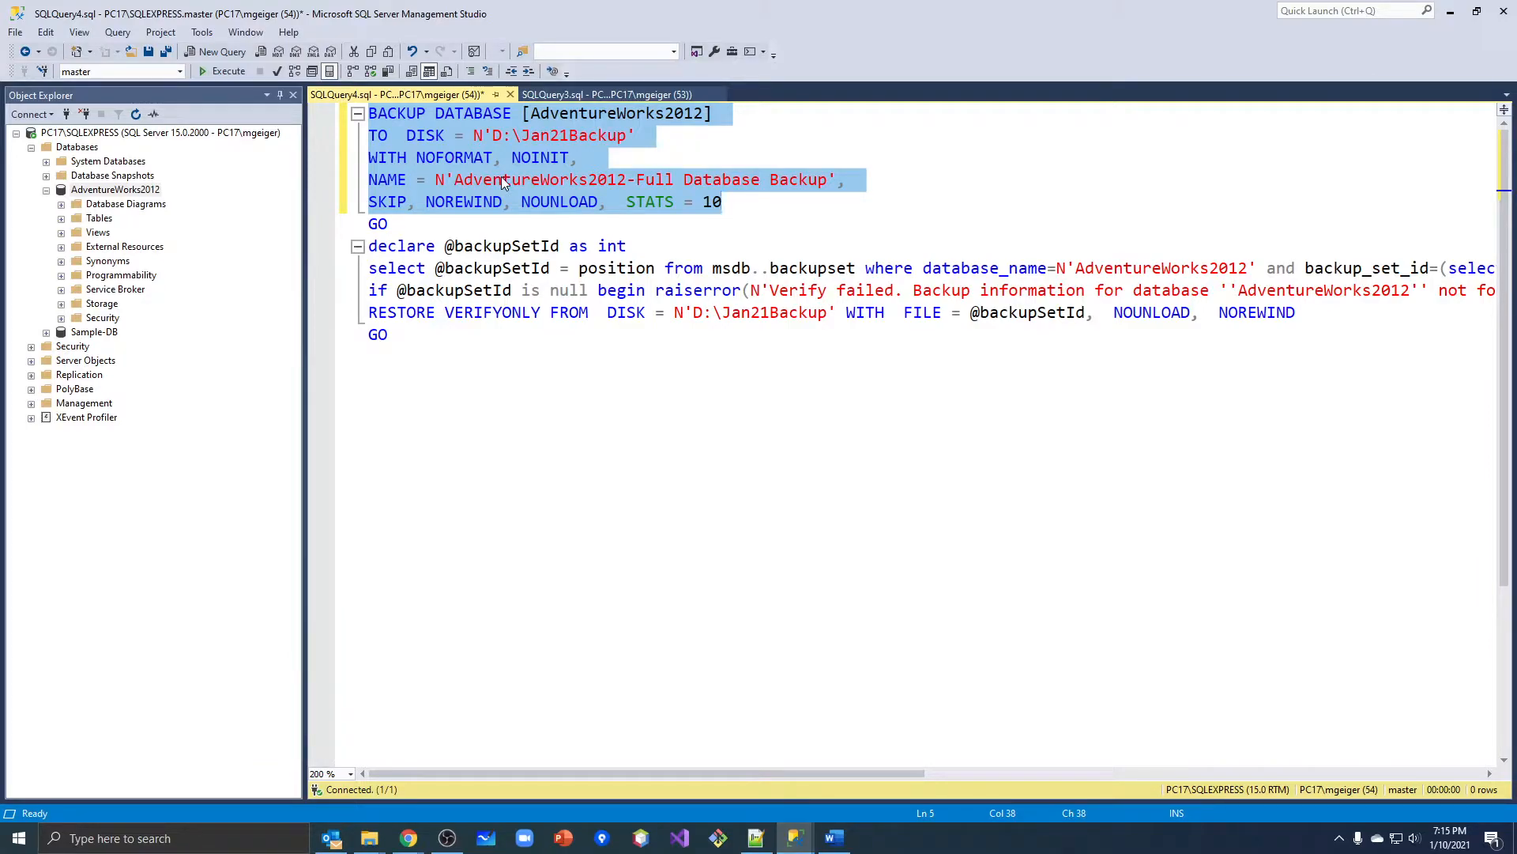
{"action": "left_click", "coordinate": [559, 356]}
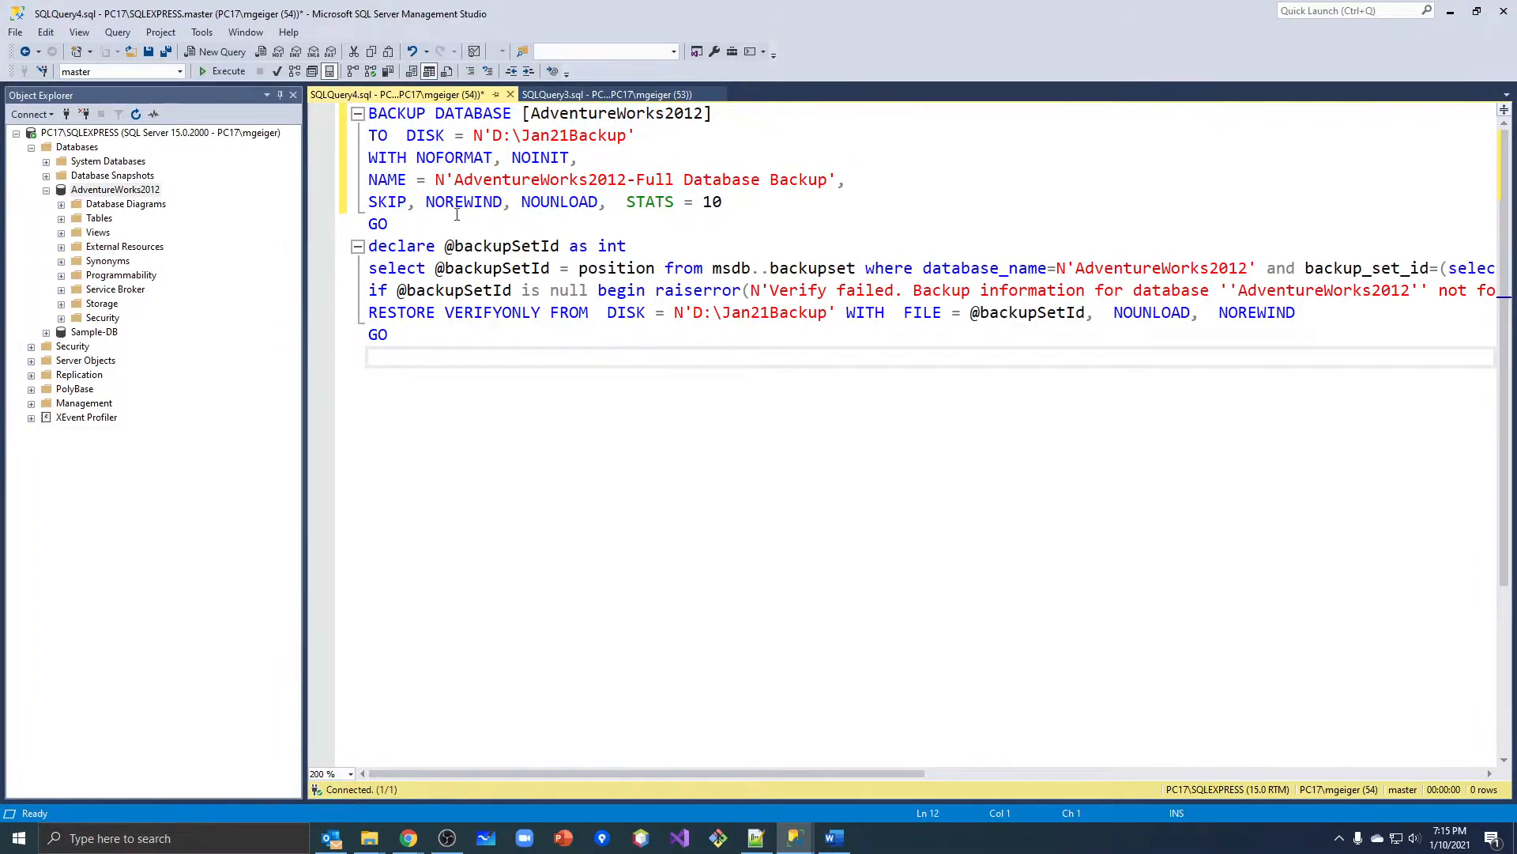
{"action": "left_click", "coordinate": [221, 75]}
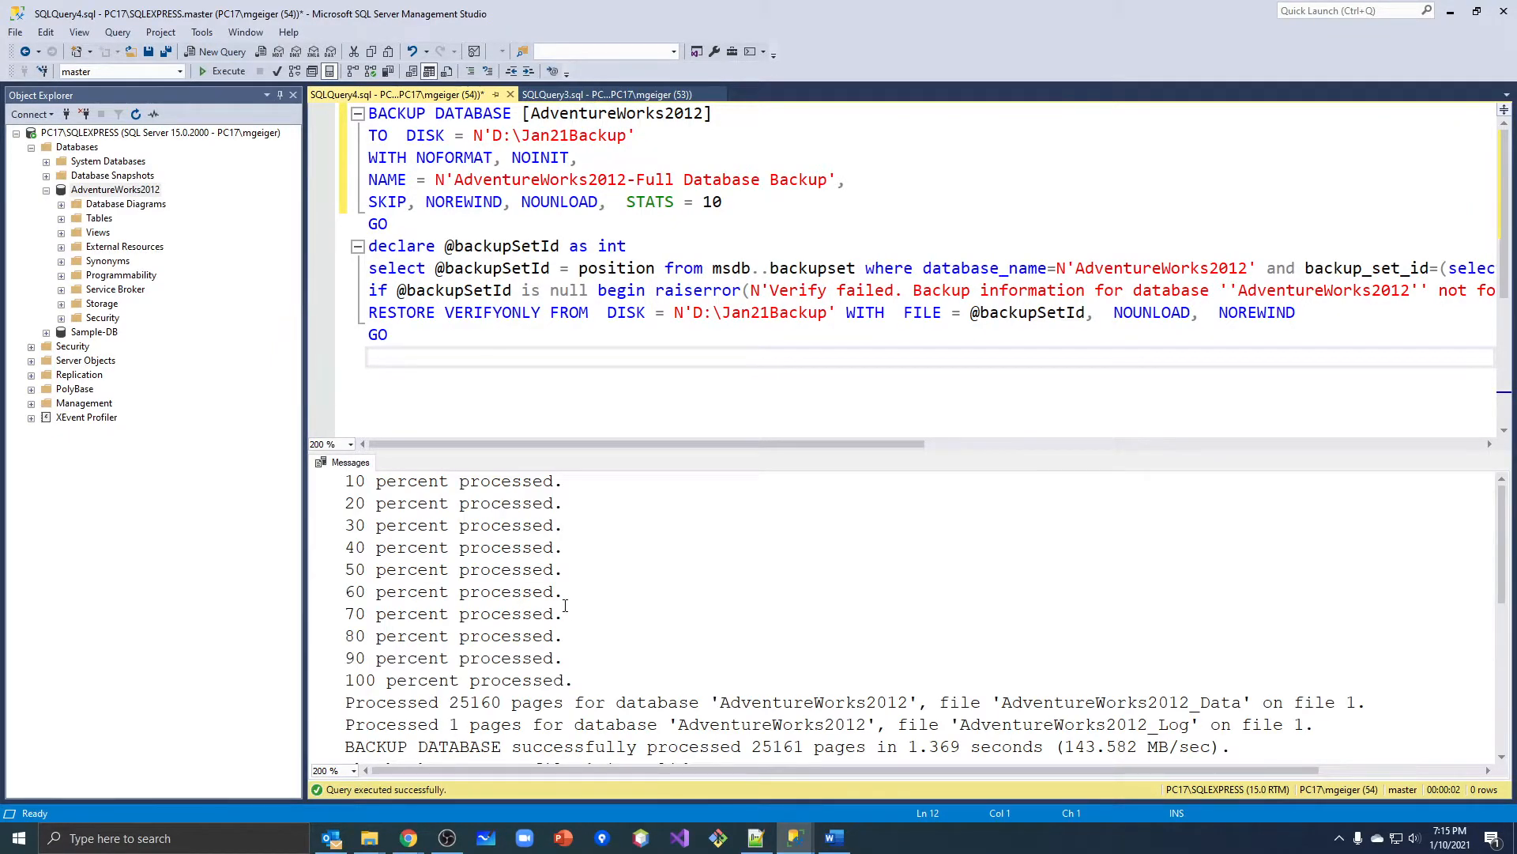
Examine the execution messages for the backup progress, processed pages and the validity of the backup set.
{"action": "left_click_drag", "start_coordinate": [352, 484], "coordinate": [563, 484]}
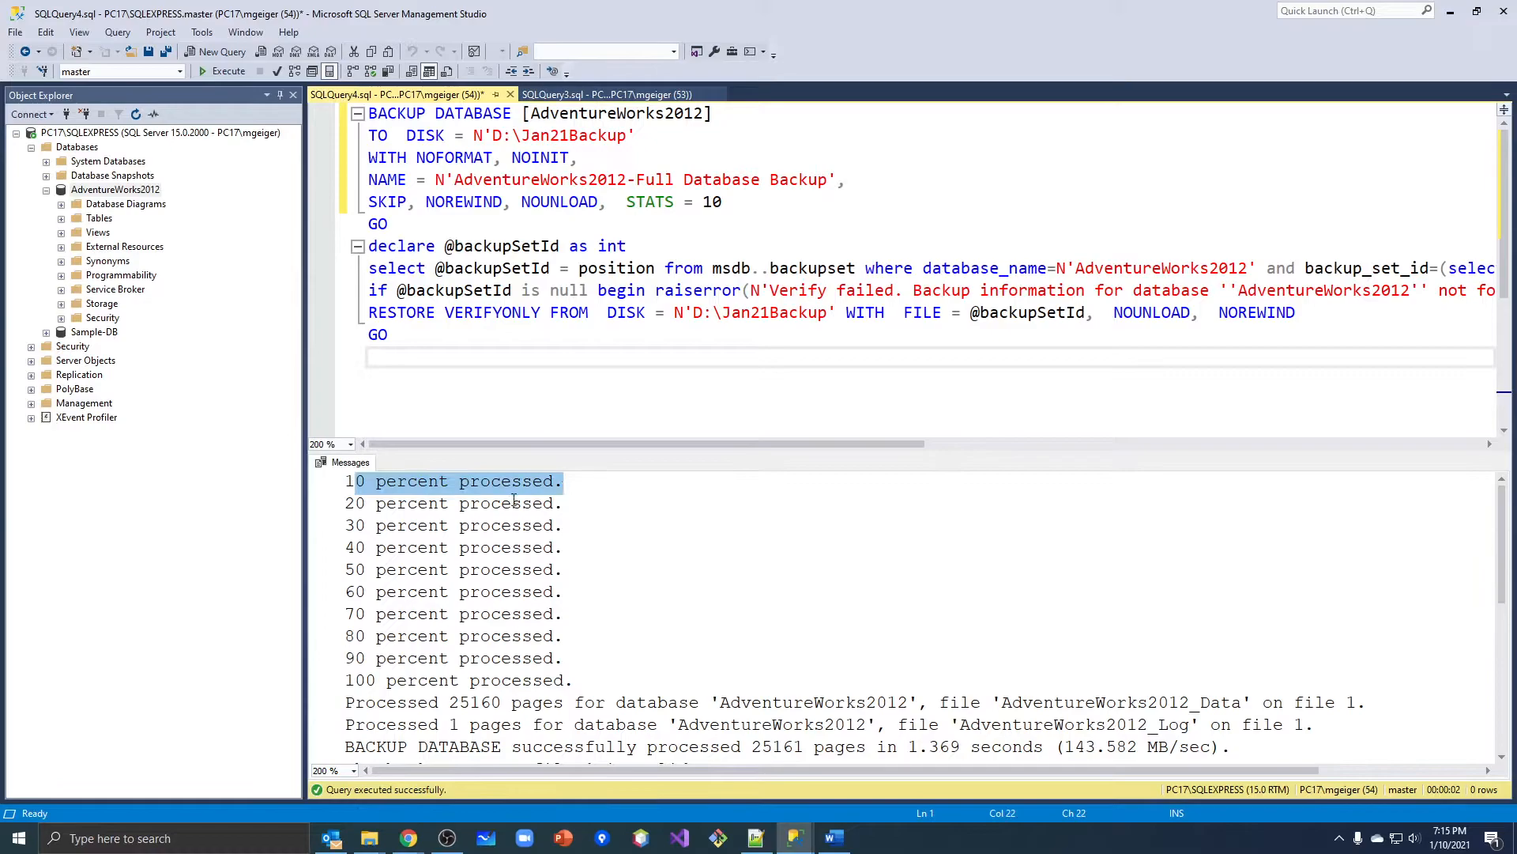
{"action": "left_click_drag", "start_coordinate": [346, 503], "coordinate": [555, 508]}
{"action": "left_click_drag", "start_coordinate": [338, 524], "coordinate": [470, 571]}
{"action": "left_click", "coordinate": [588, 555]}
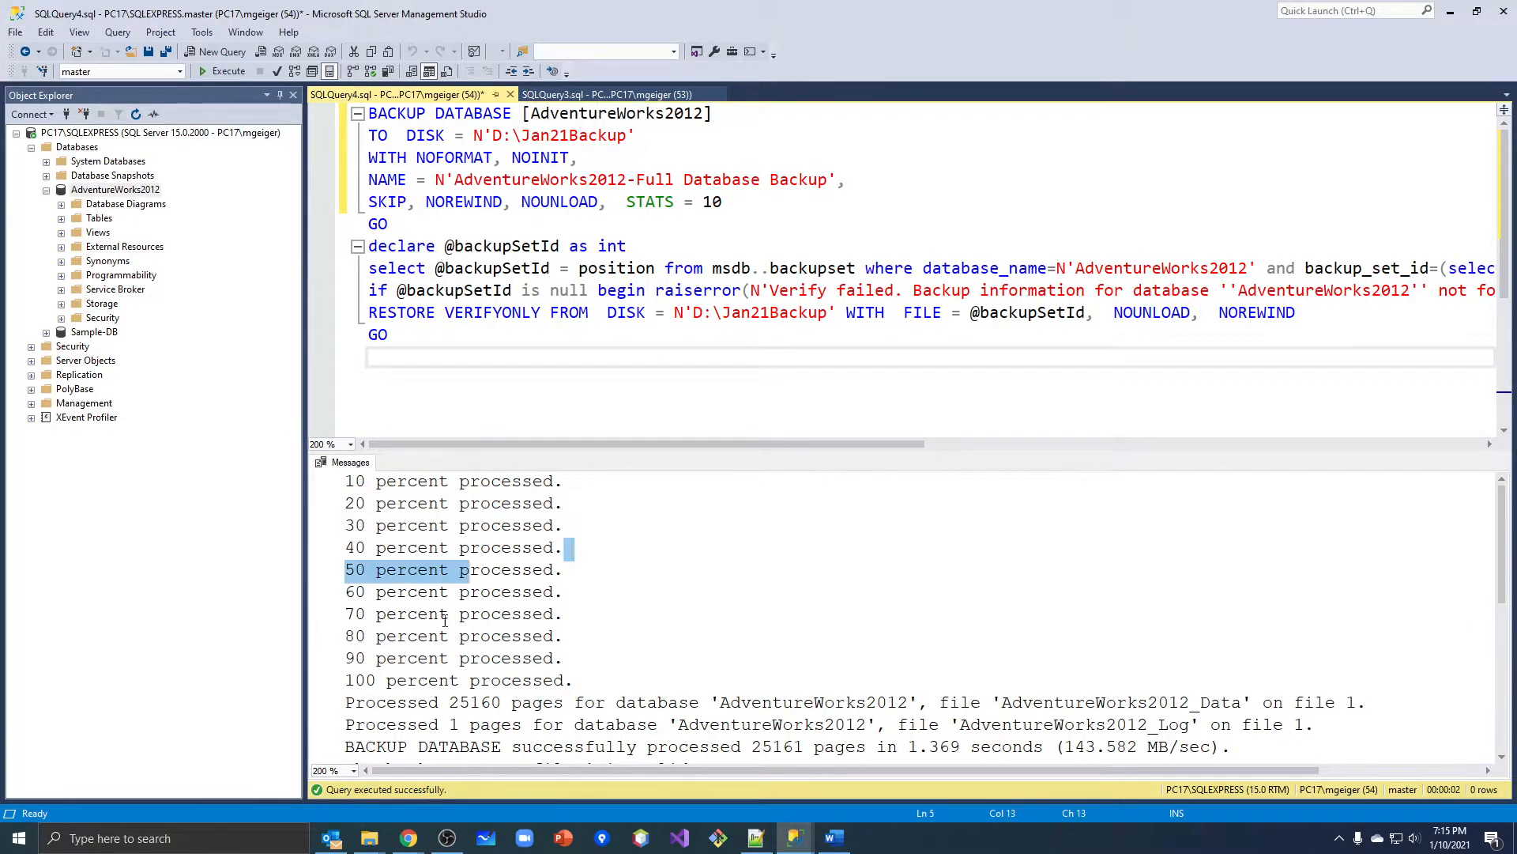
{"action": "scroll", "coordinate": [518, 635], "scroll_direction": "down", "scroll_amount": 3}
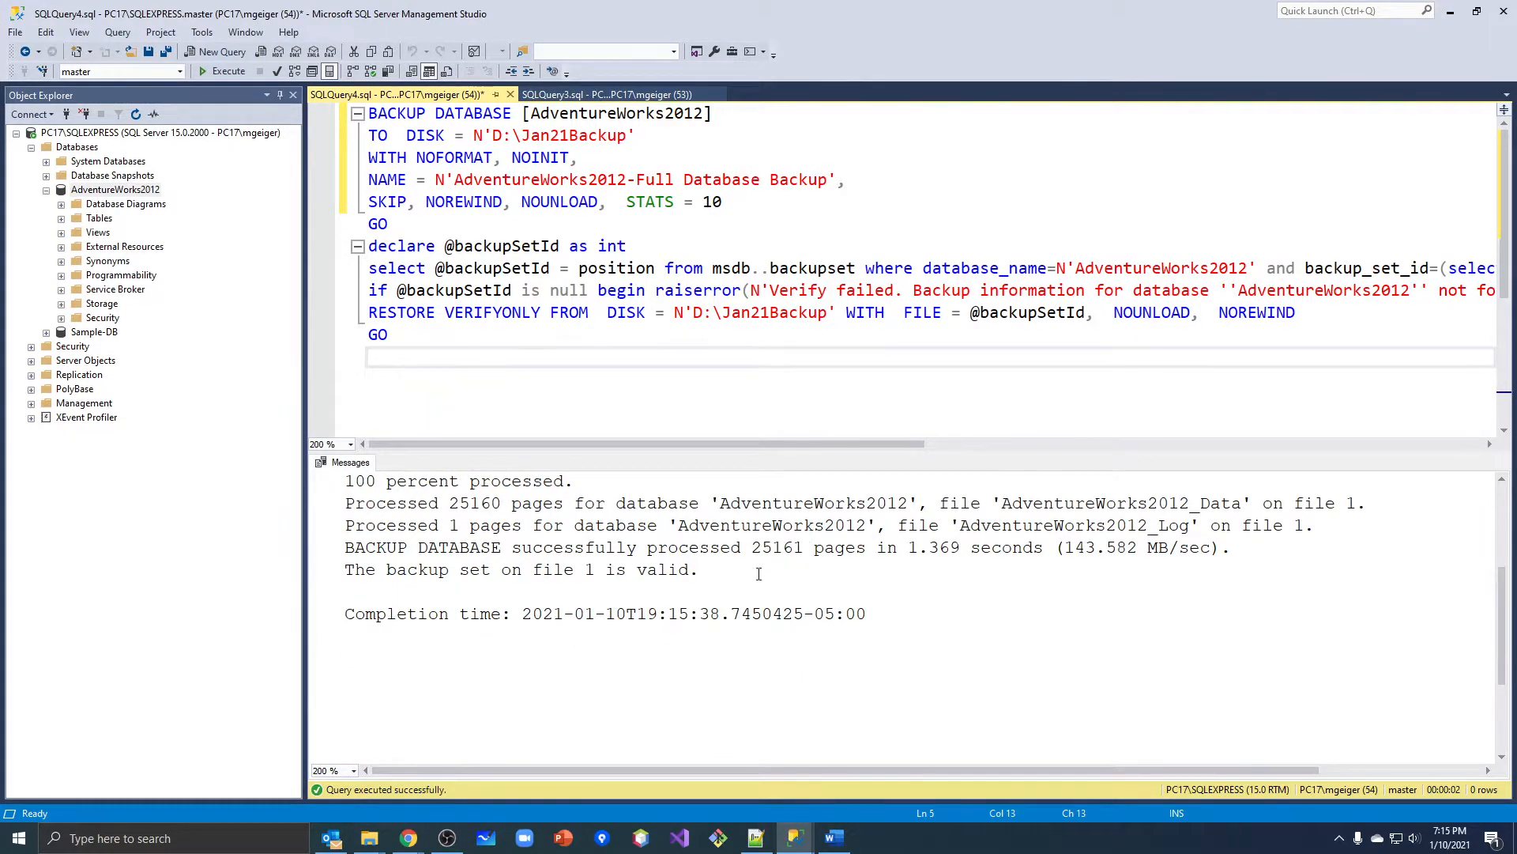
{"action": "scroll", "coordinate": [696, 577], "scroll_direction": "up", "scroll_amount": 1}
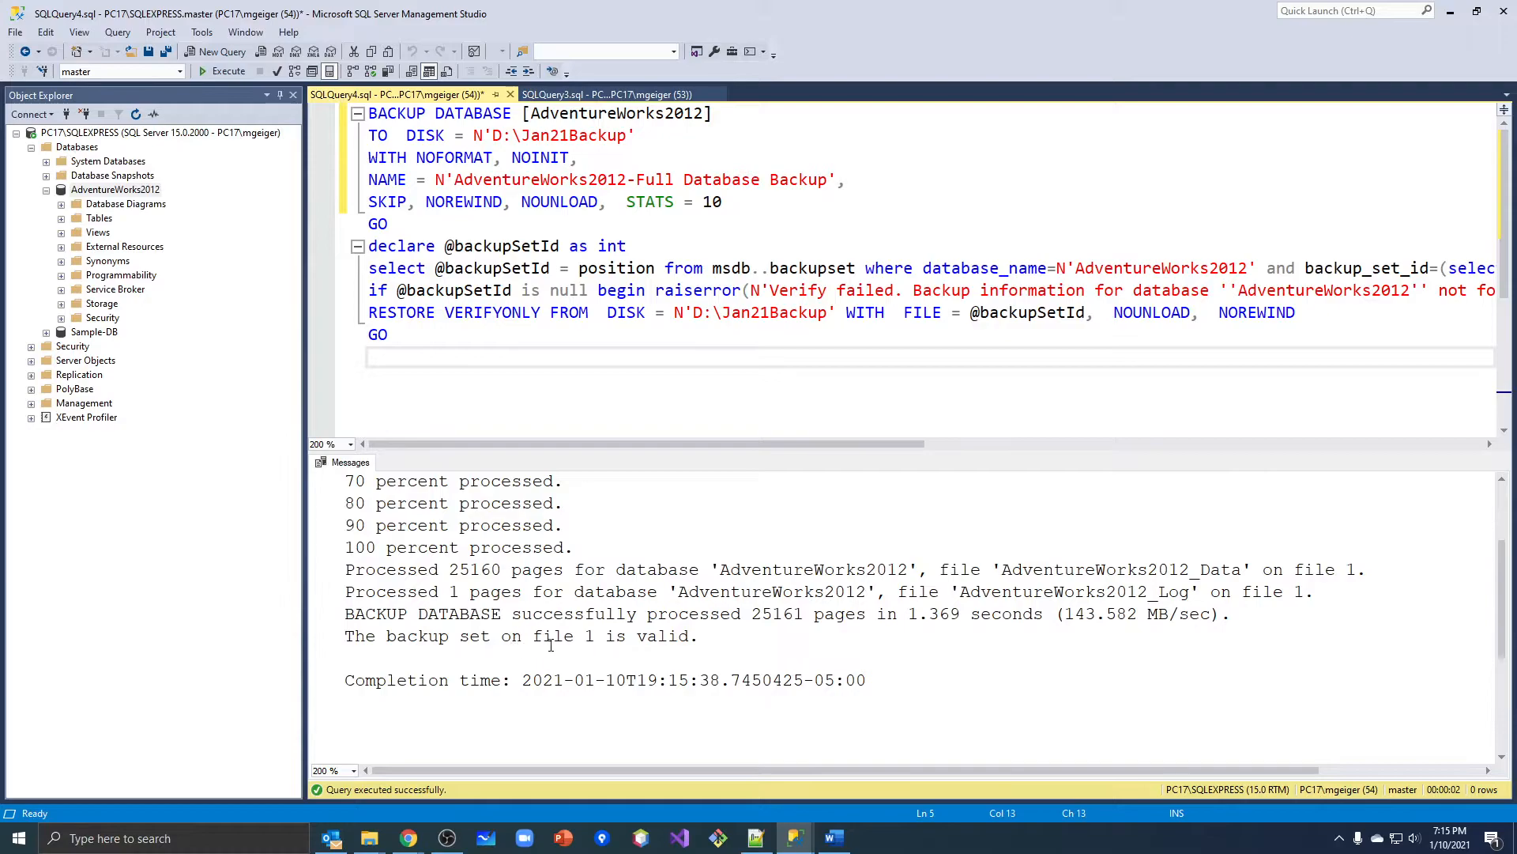
{"action": "left_click_drag", "start_coordinate": [346, 590], "coordinate": [340, 640]}
{"action": "left_click", "coordinate": [693, 637]}
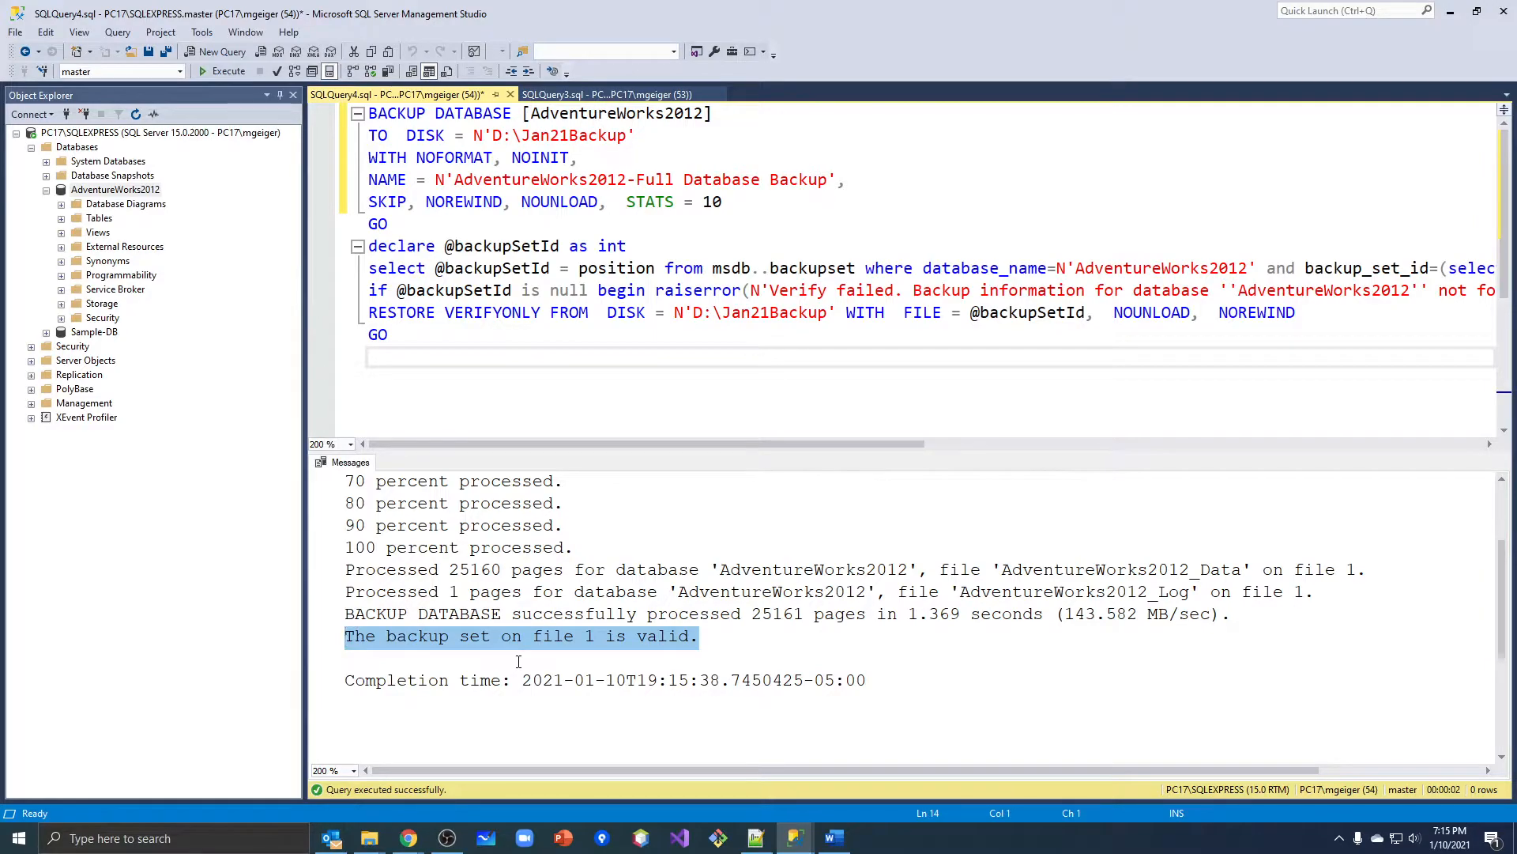
Check the Jan21Backup file on the Data (D:) drive in File Explorer and return to SQL Server Management Studio.
{"action": "left_click", "coordinate": [371, 841]}
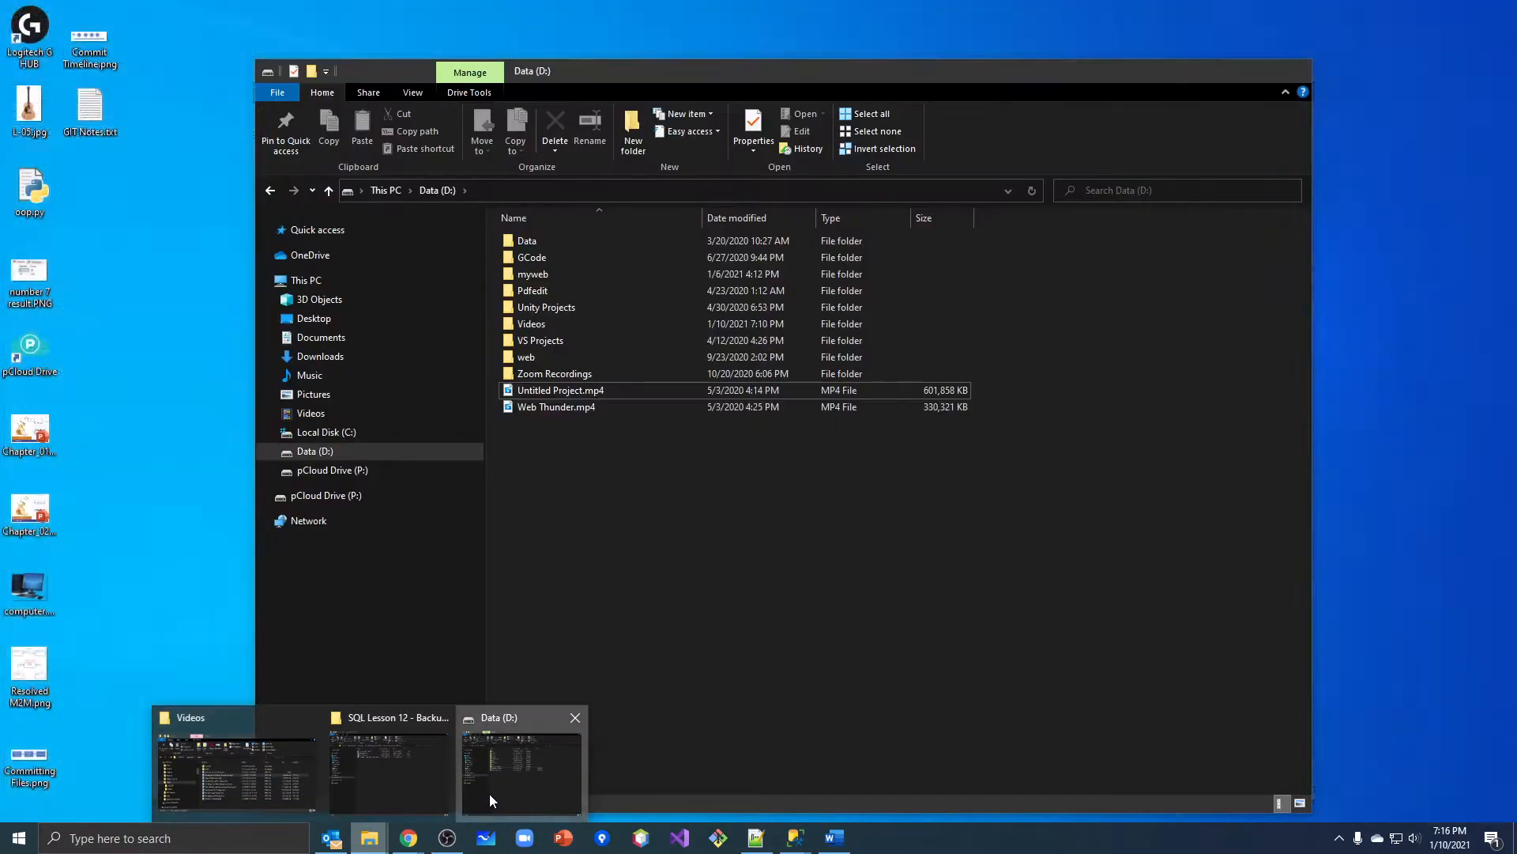
{"action": "left_click", "coordinate": [490, 793]}
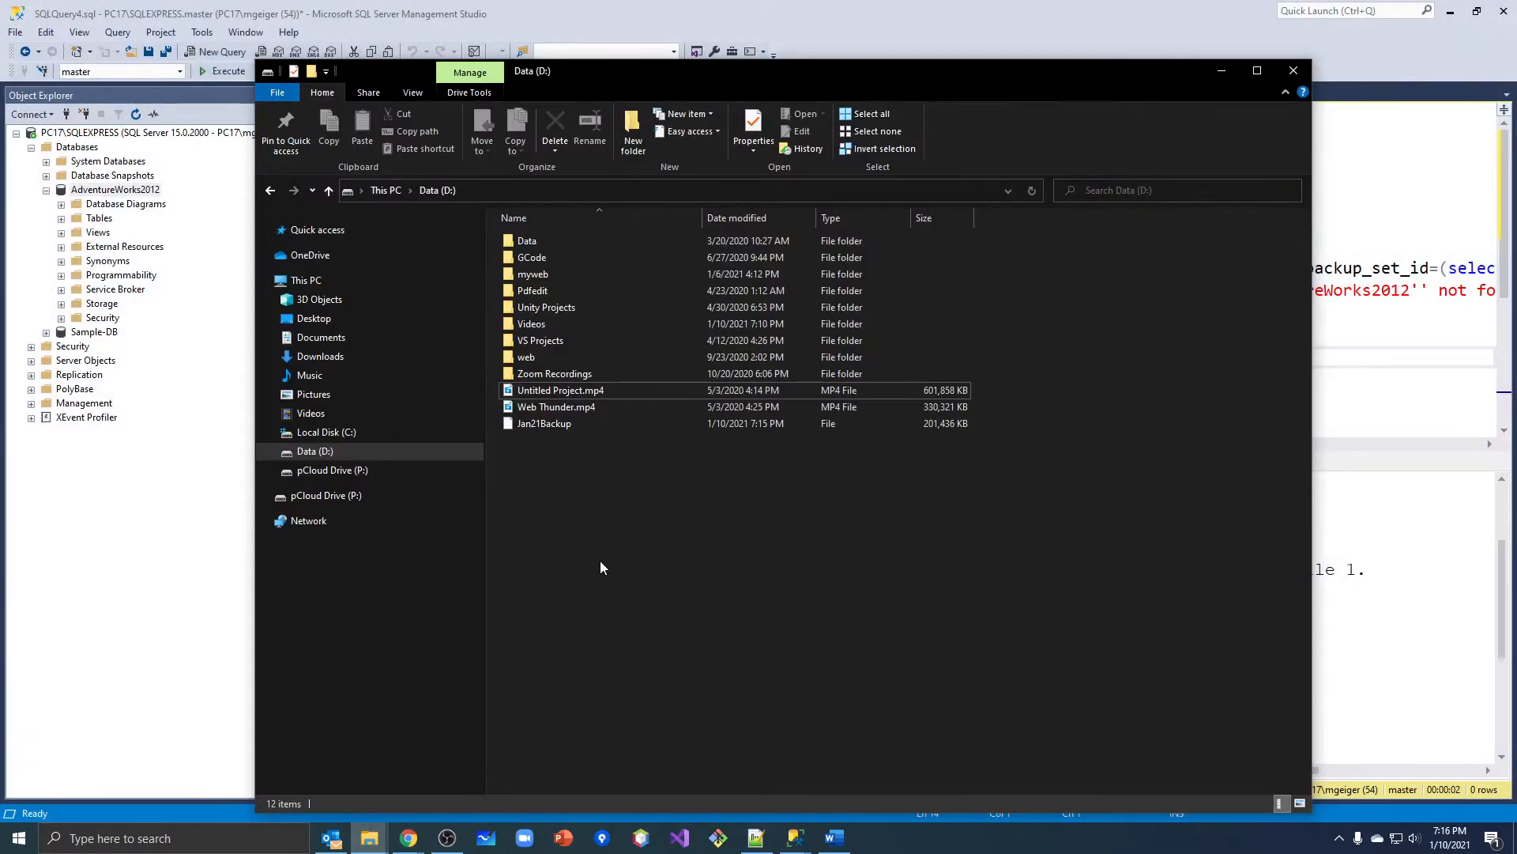
{"action": "left_click", "coordinate": [542, 427]}
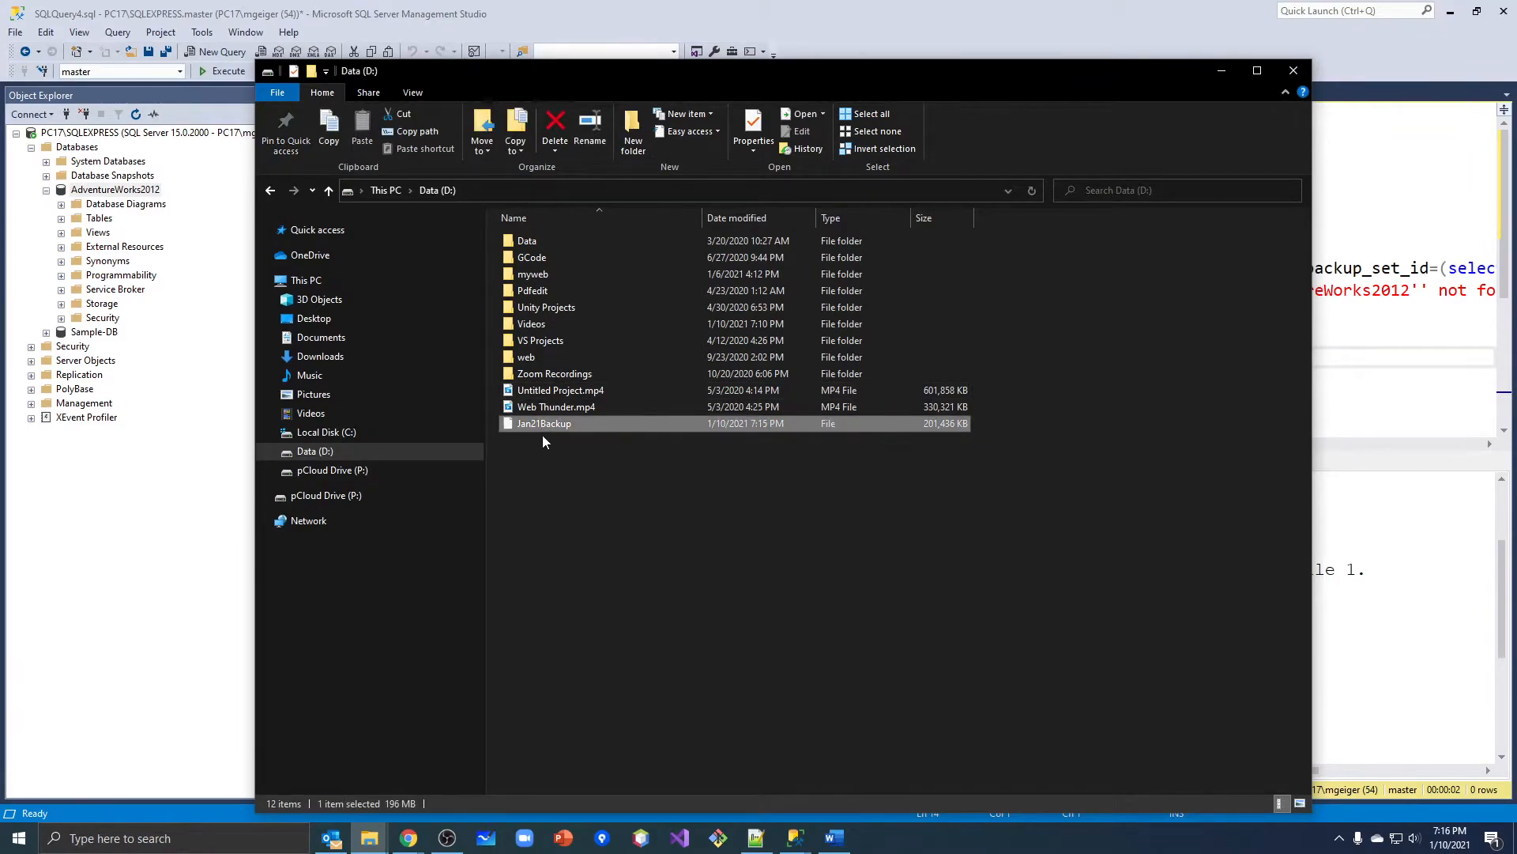
{"action": "left_click", "coordinate": [1366, 465]}
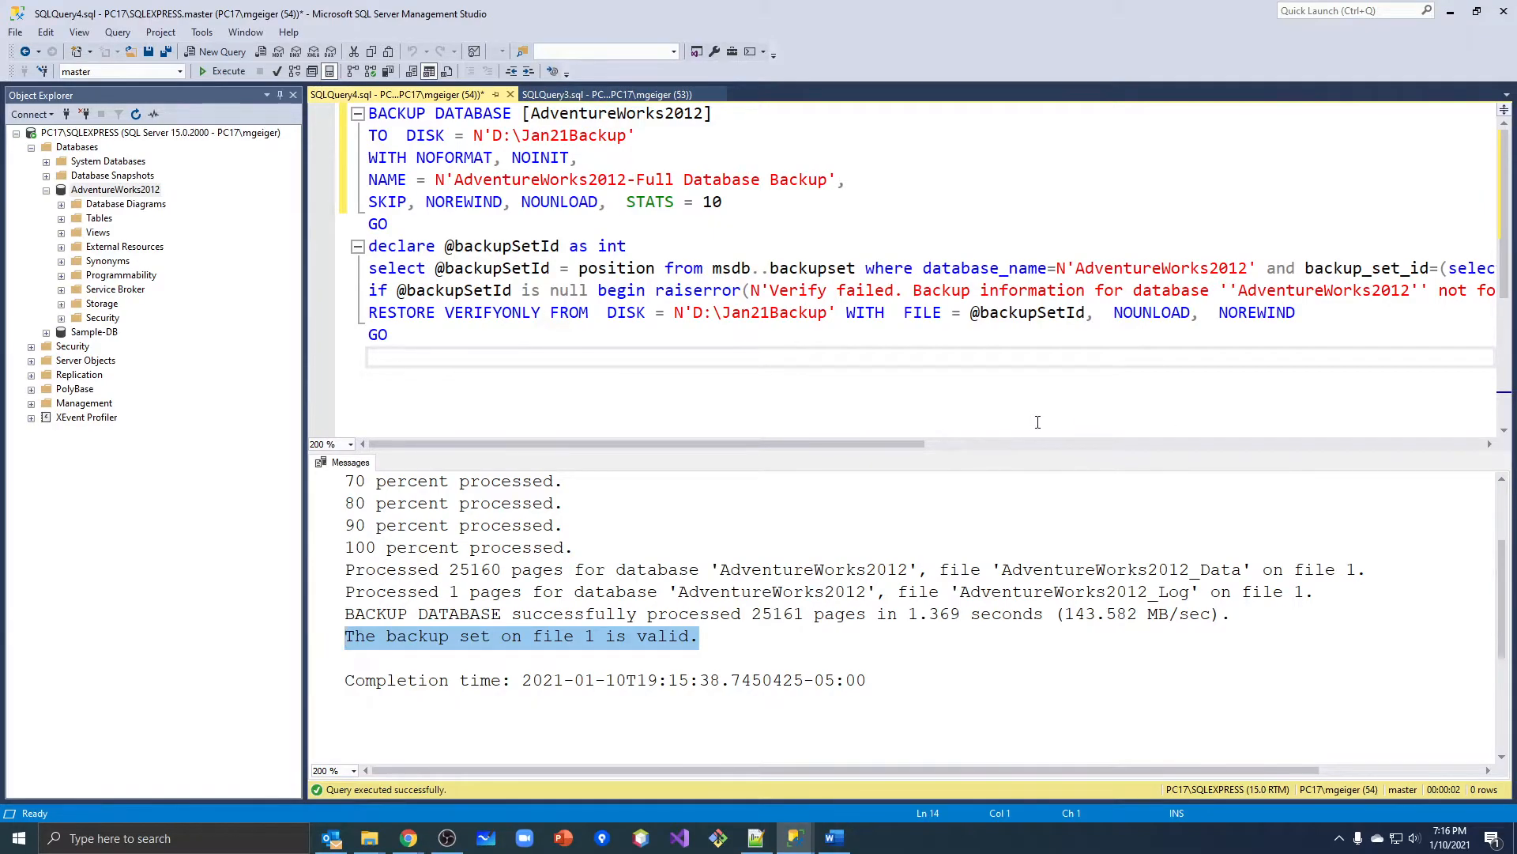
Change the backup destination in the BACKUP DATABASE statement to D:\Jan21Backup.bak and execute the script.
{"action": "left_click", "coordinate": [627, 139]}
{"action": "type", "text": ".bak"}
{"action": "key", "text": "ctrl+End"}
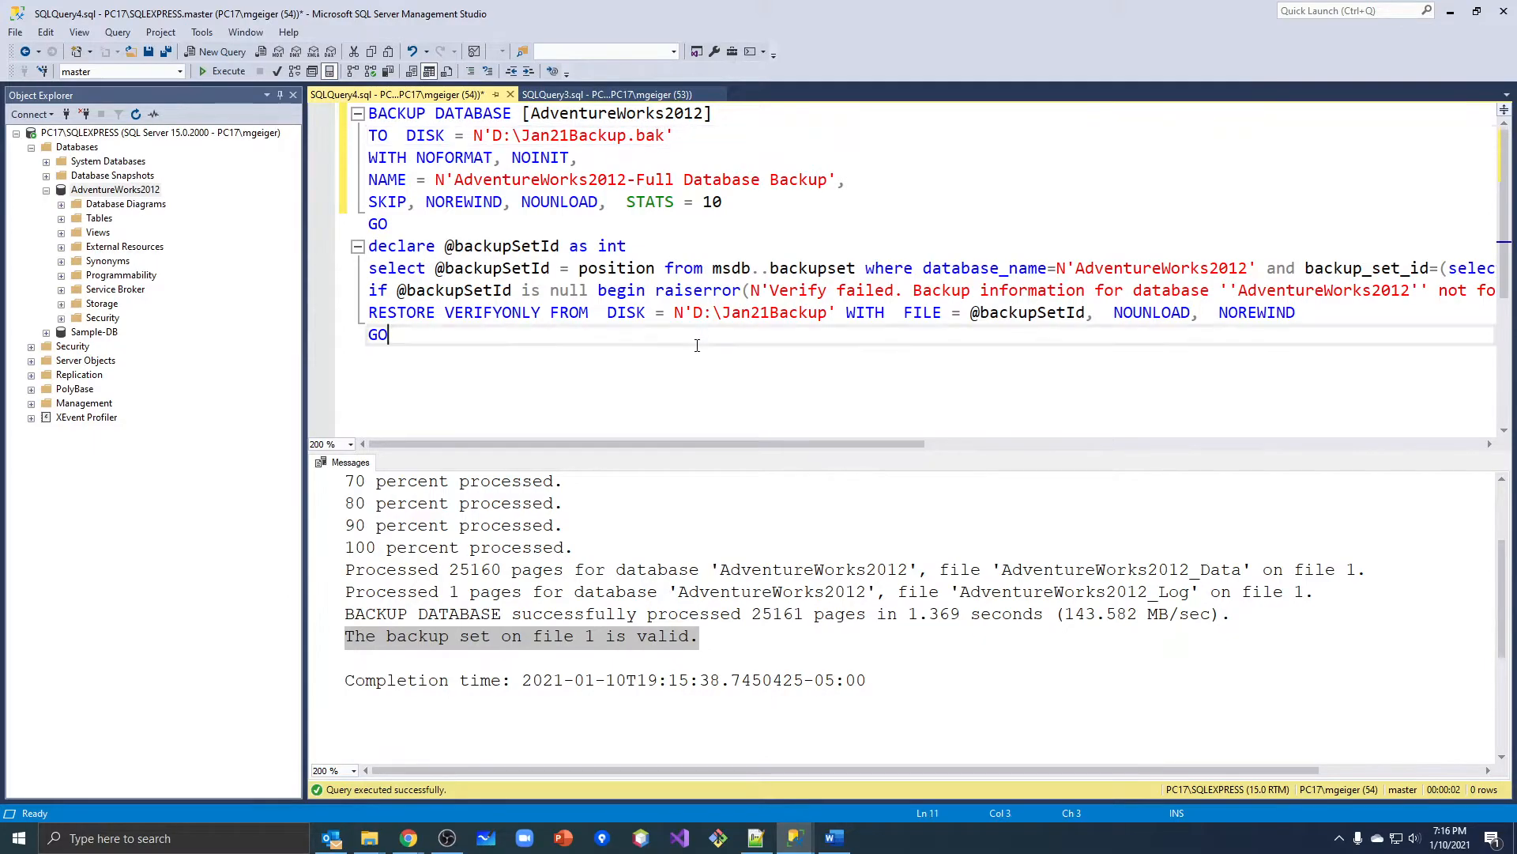
{"action": "left_click", "coordinate": [226, 77]}
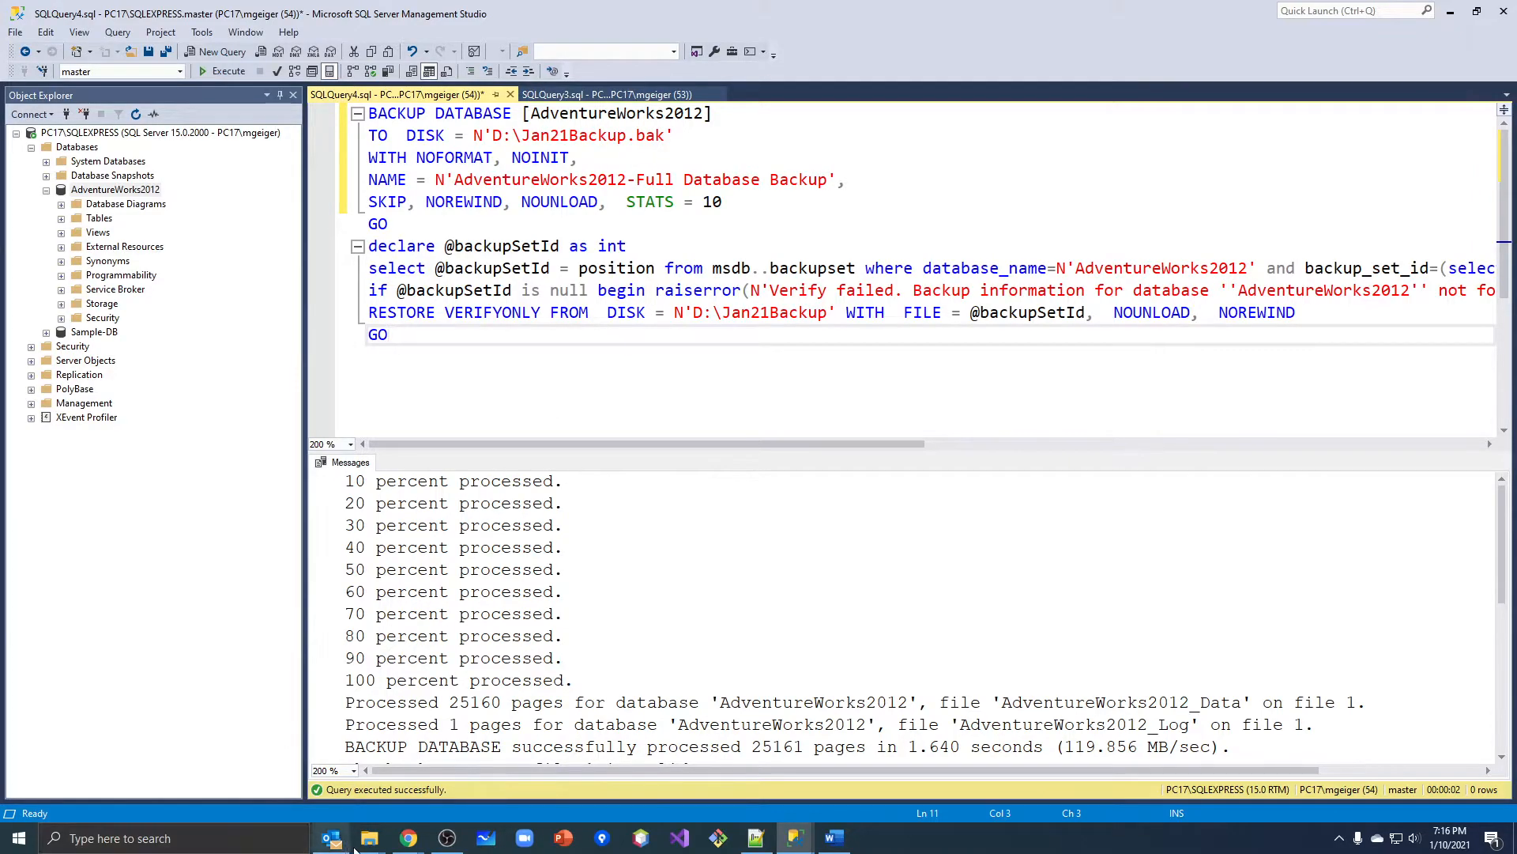
Switch to the Data (D:) File Explorer window, check Jan21Backup.bak, and delete the Jan21Backup file without an extension.
{"action": "mouse_move", "coordinate": [369, 848]}
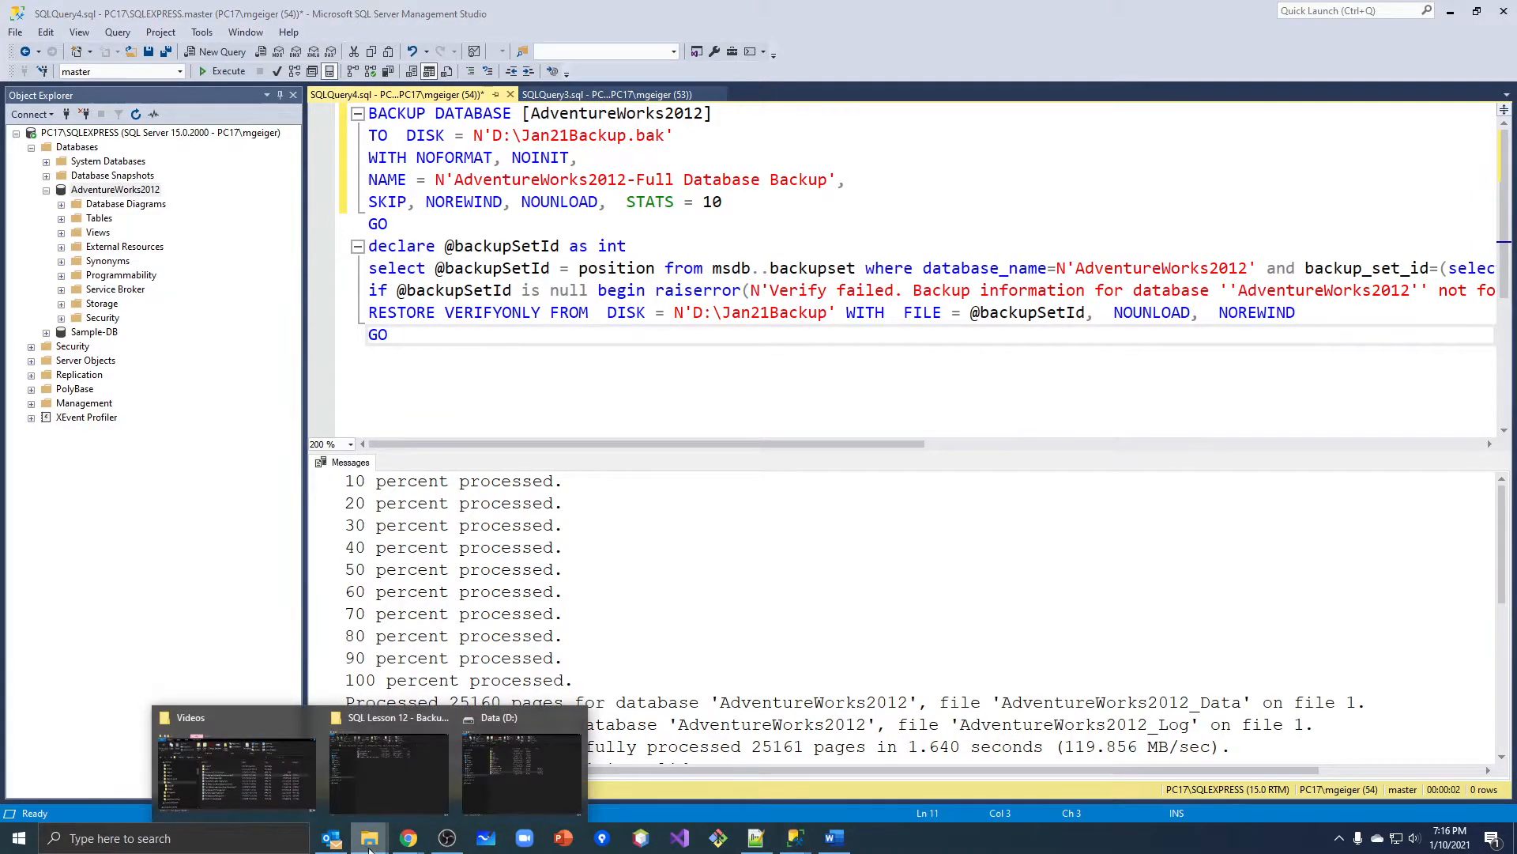
{"action": "left_click", "coordinate": [485, 787]}
{"action": "left_click", "coordinate": [561, 443]}
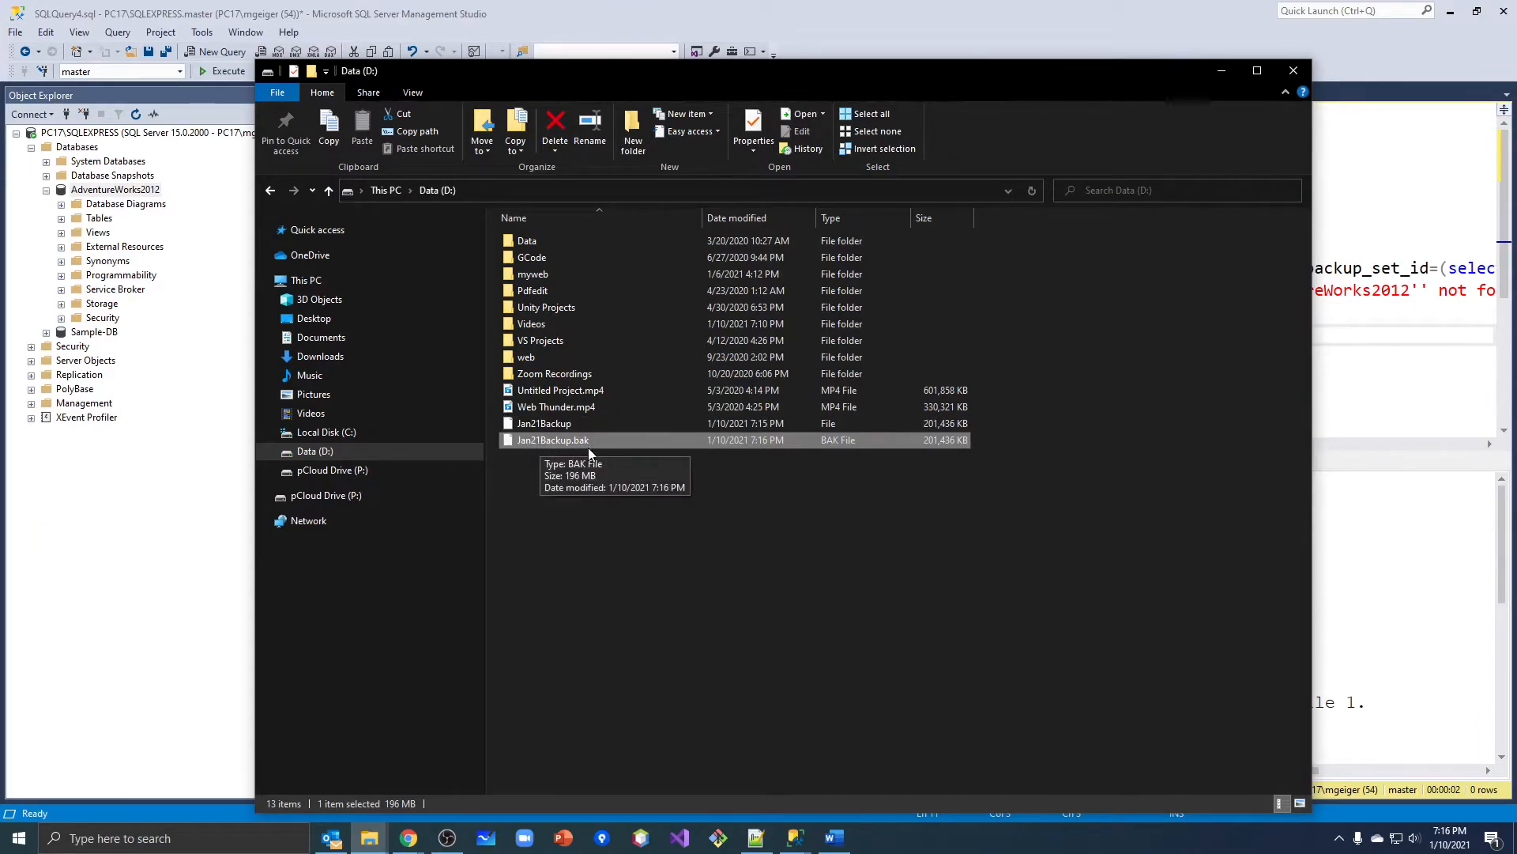
{"action": "right_click", "coordinate": [571, 425]}
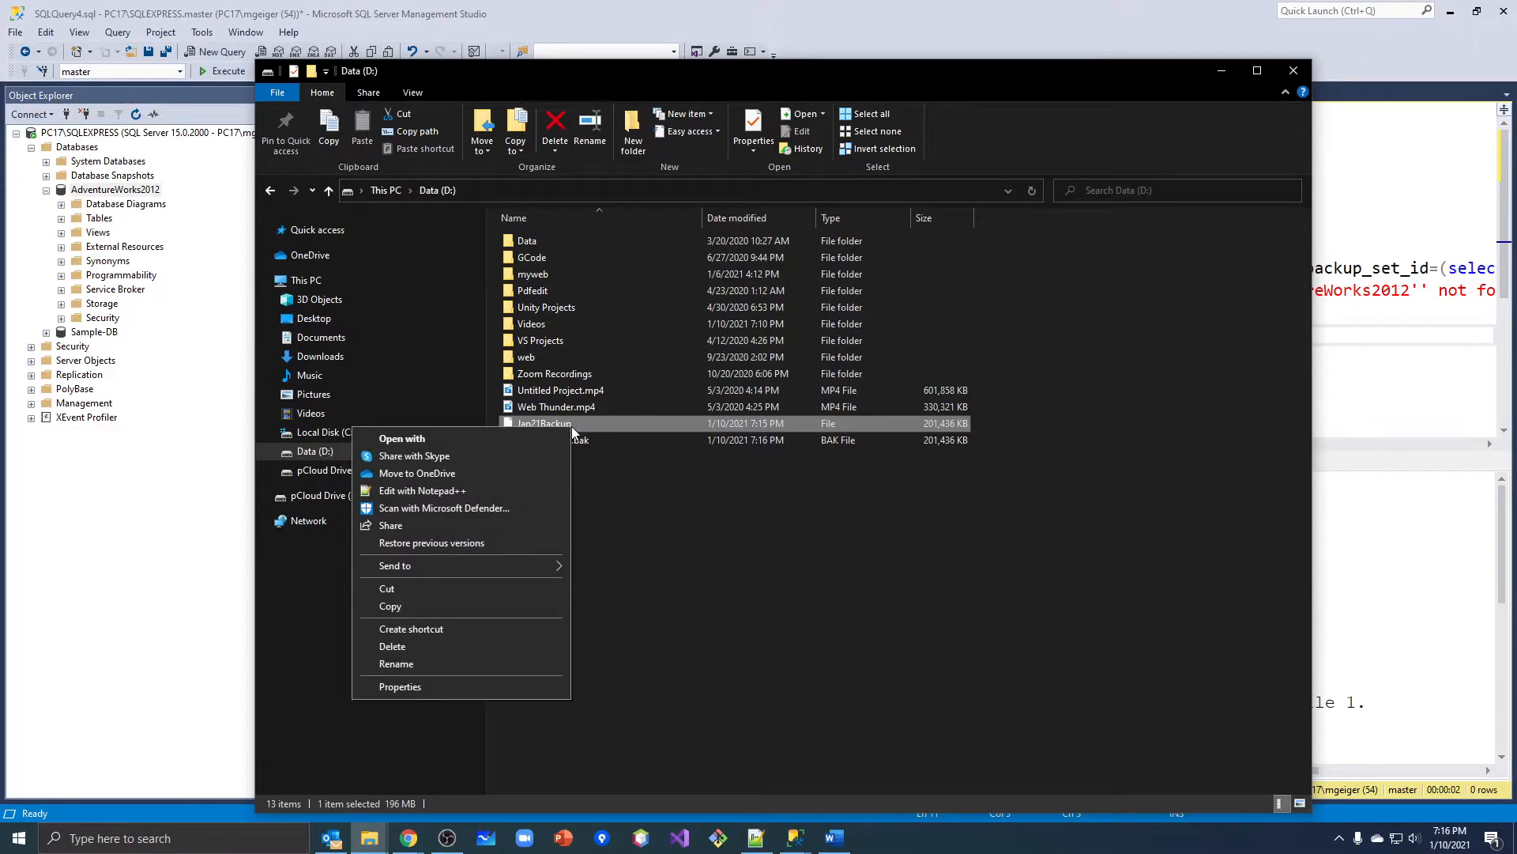
{"action": "left_click", "coordinate": [505, 646]}
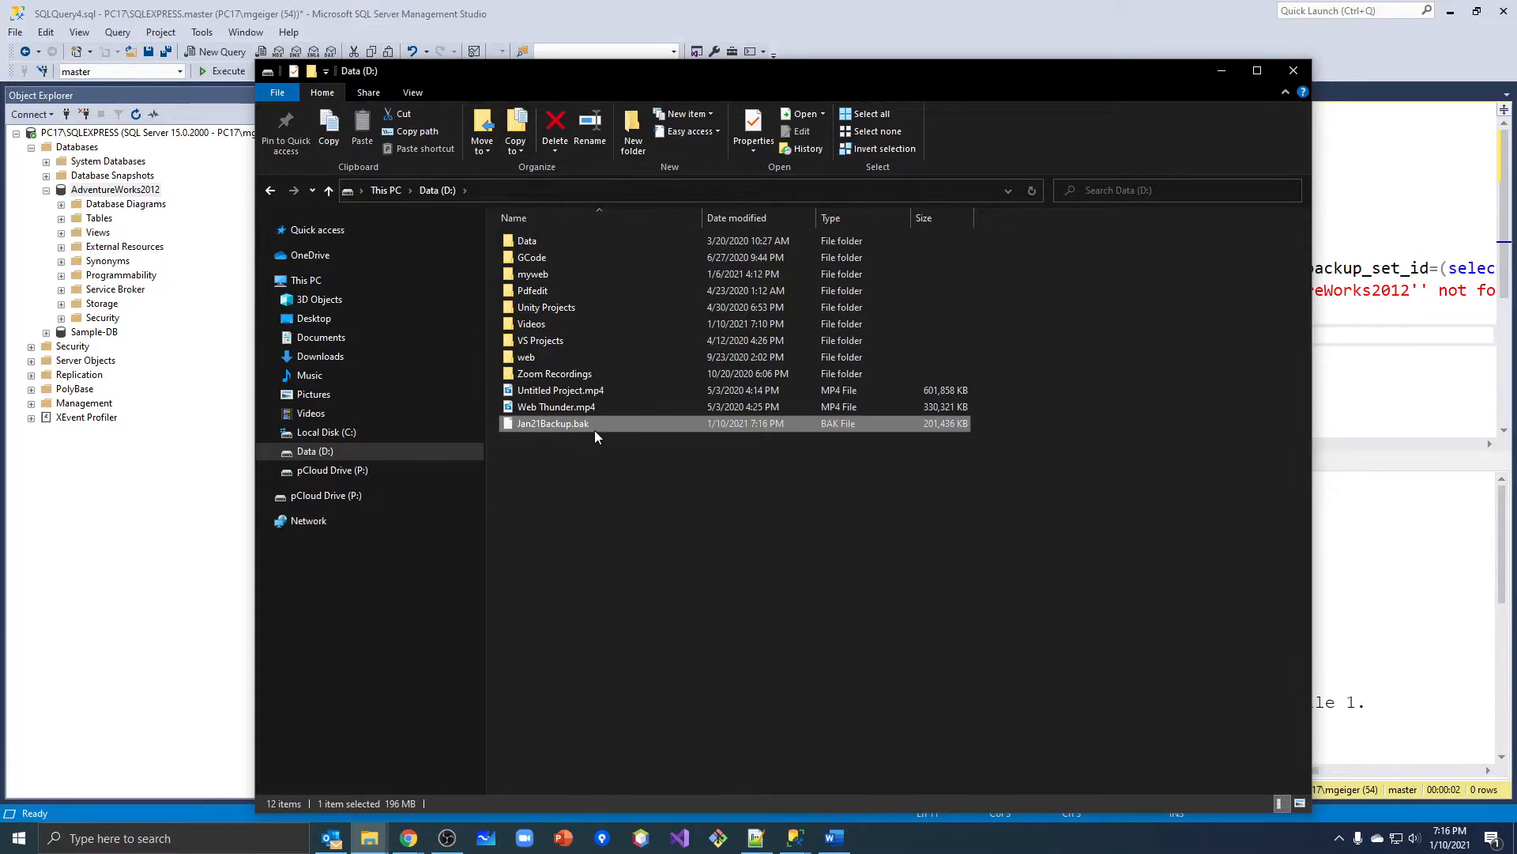
Return to SQL Server Management Studio and clear the entire backup script from the query.
{"action": "left_click", "coordinate": [1404, 170]}
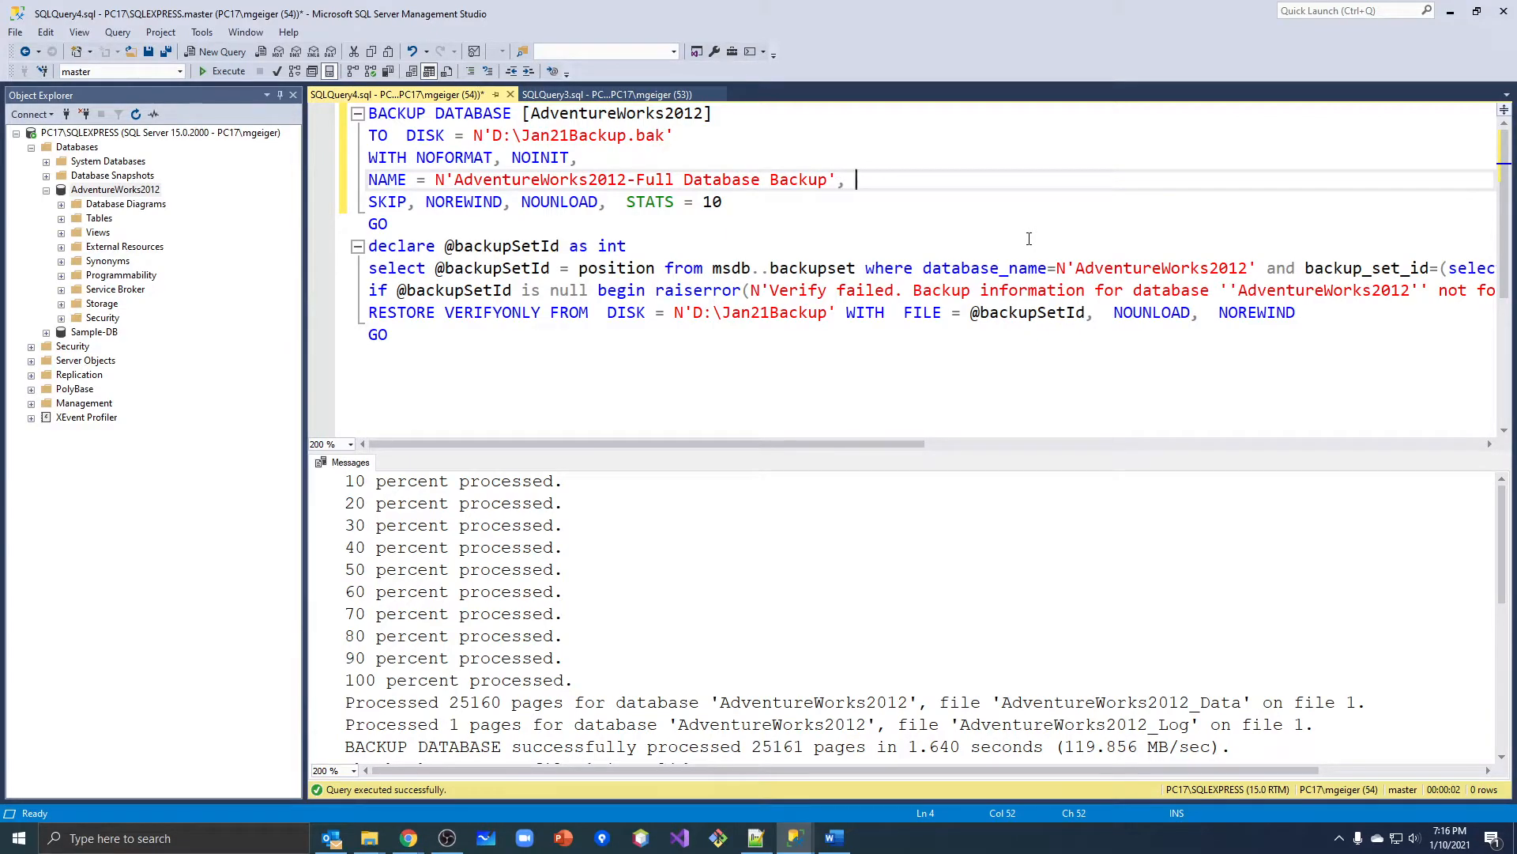
{"action": "left_click_drag", "start_coordinate": [799, 361], "coordinate": [335, 95]}
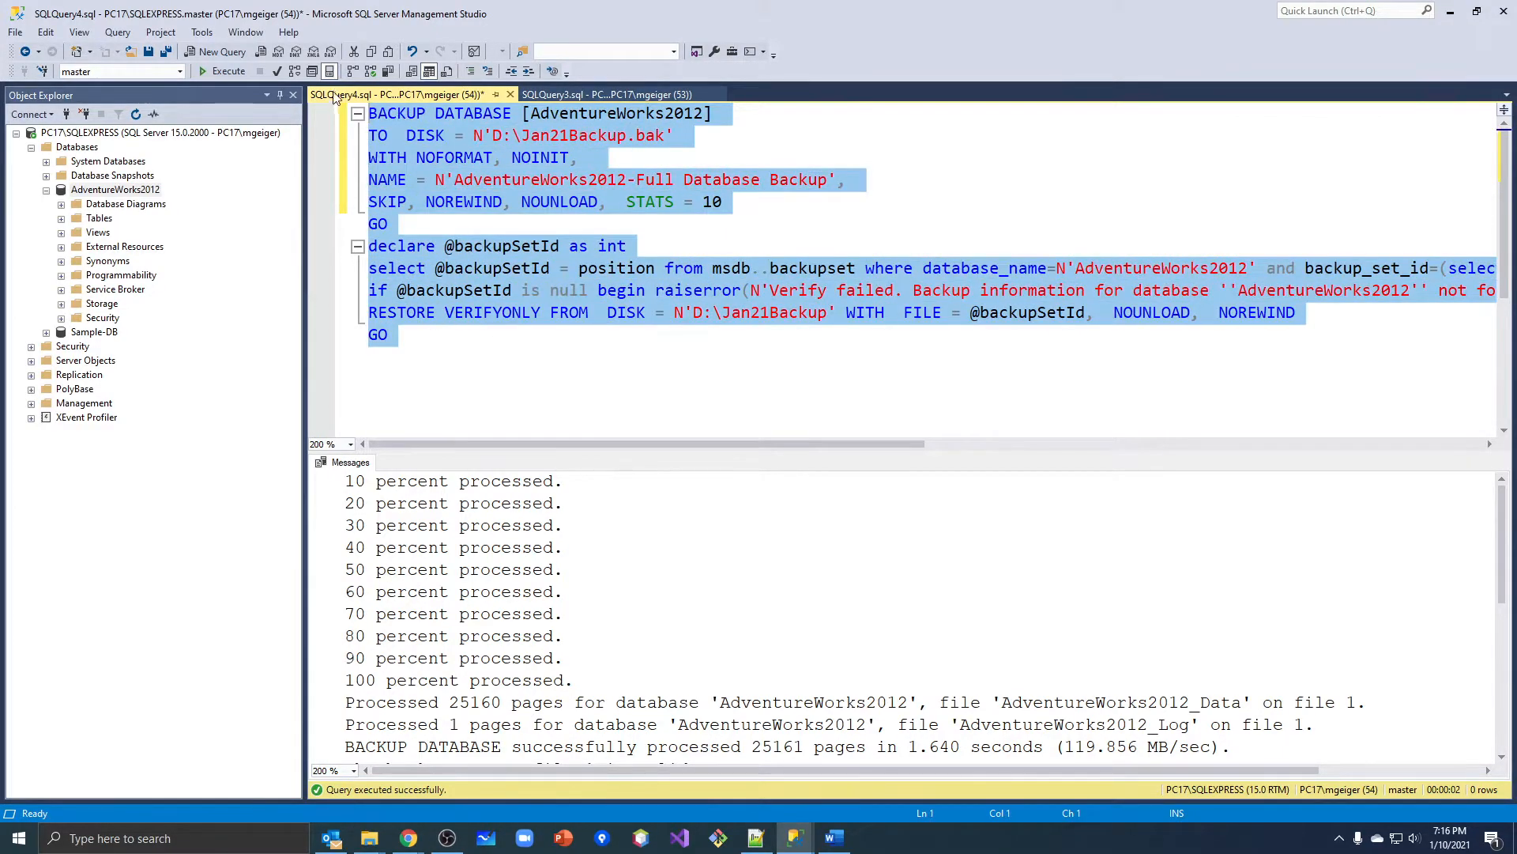
{"action": "key", "text": "Delete"}
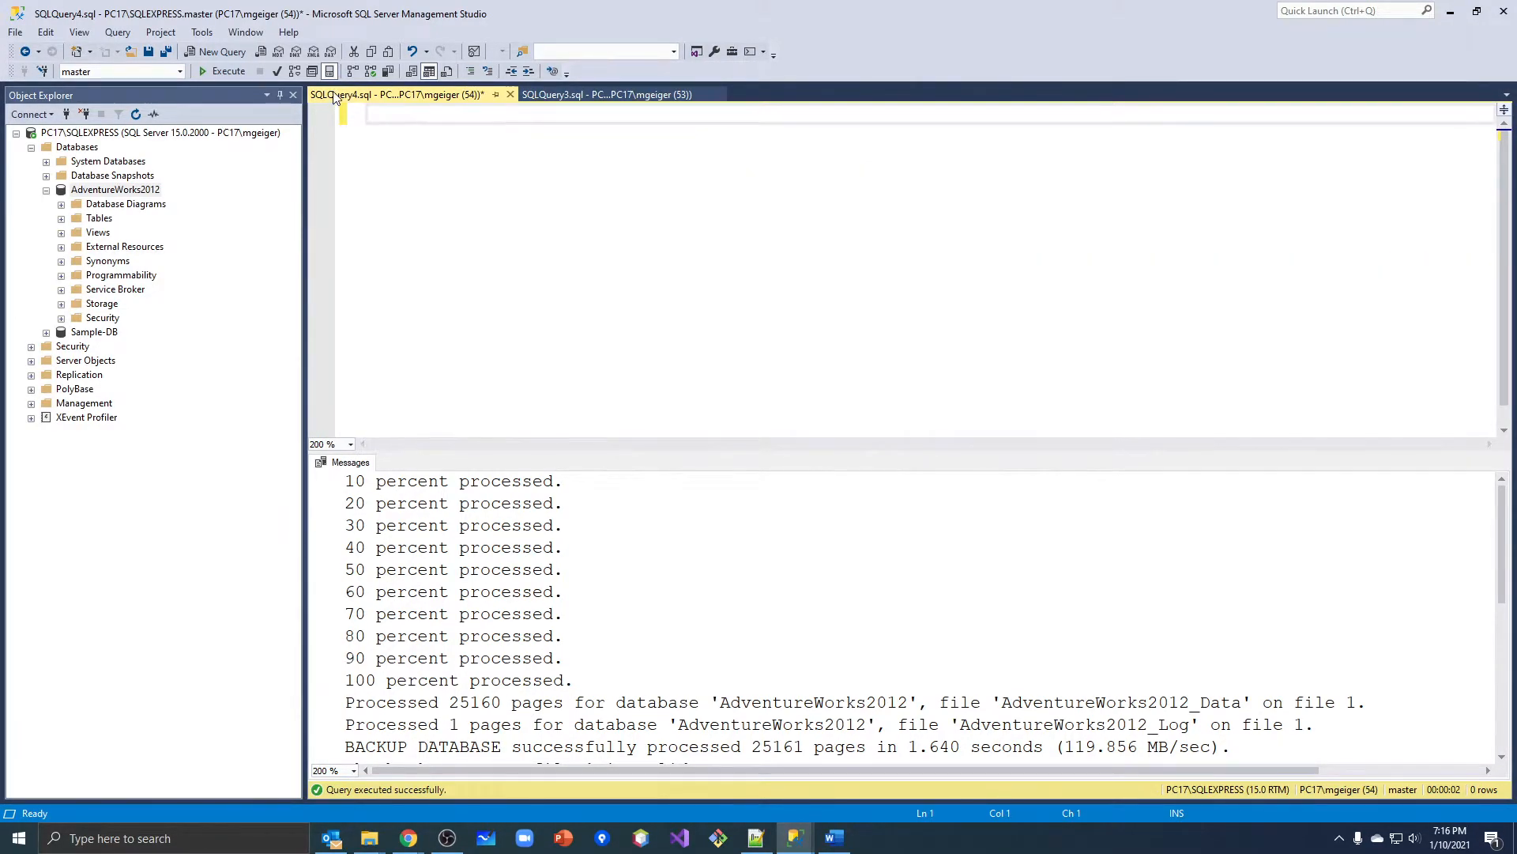
{"action": "right_click", "coordinate": [127, 190]}
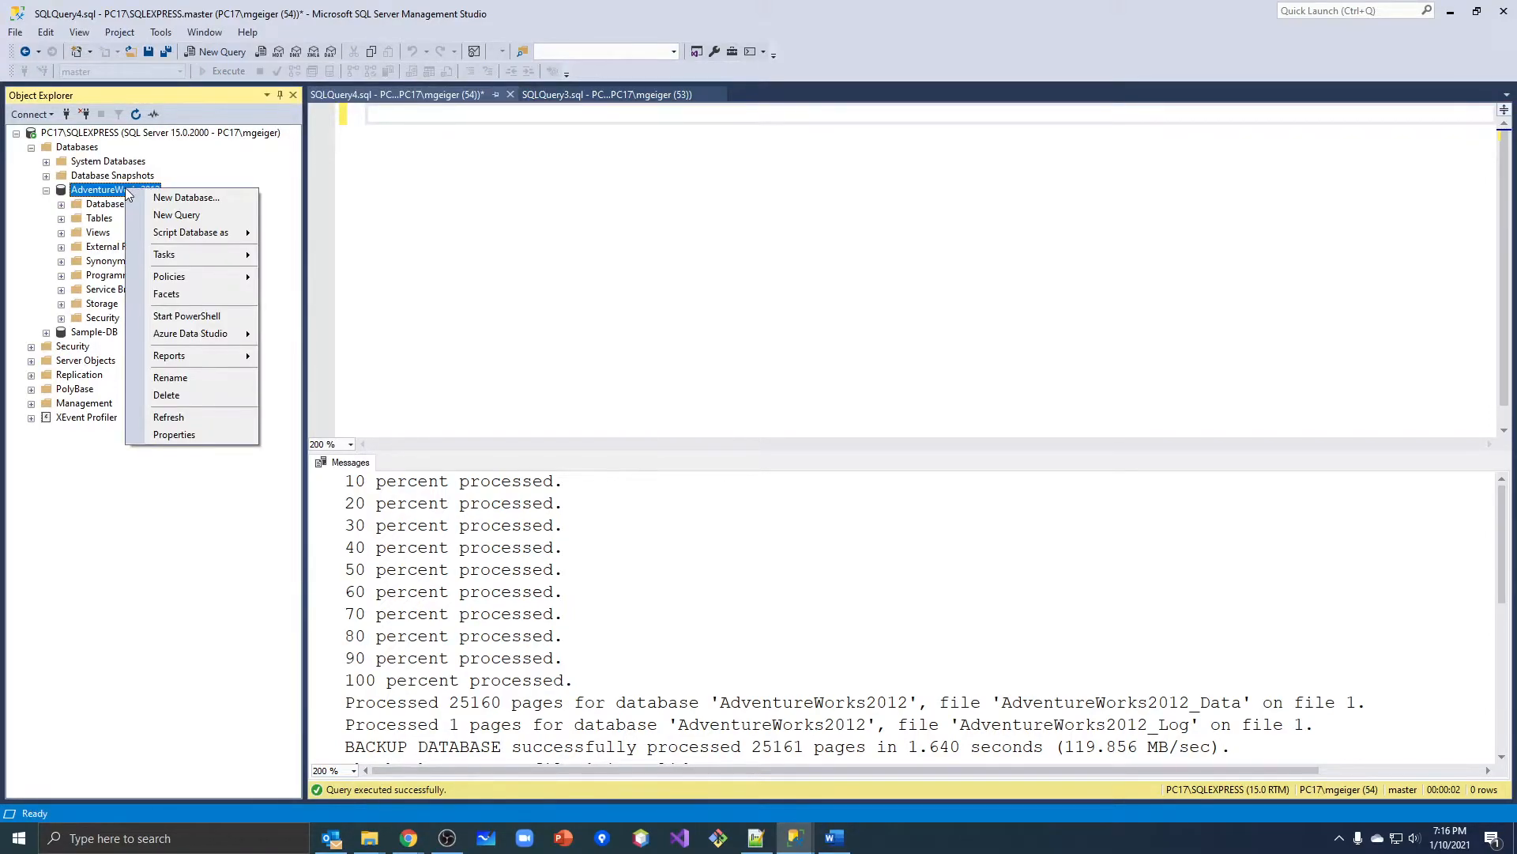
{"action": "left_click", "coordinate": [178, 394]}
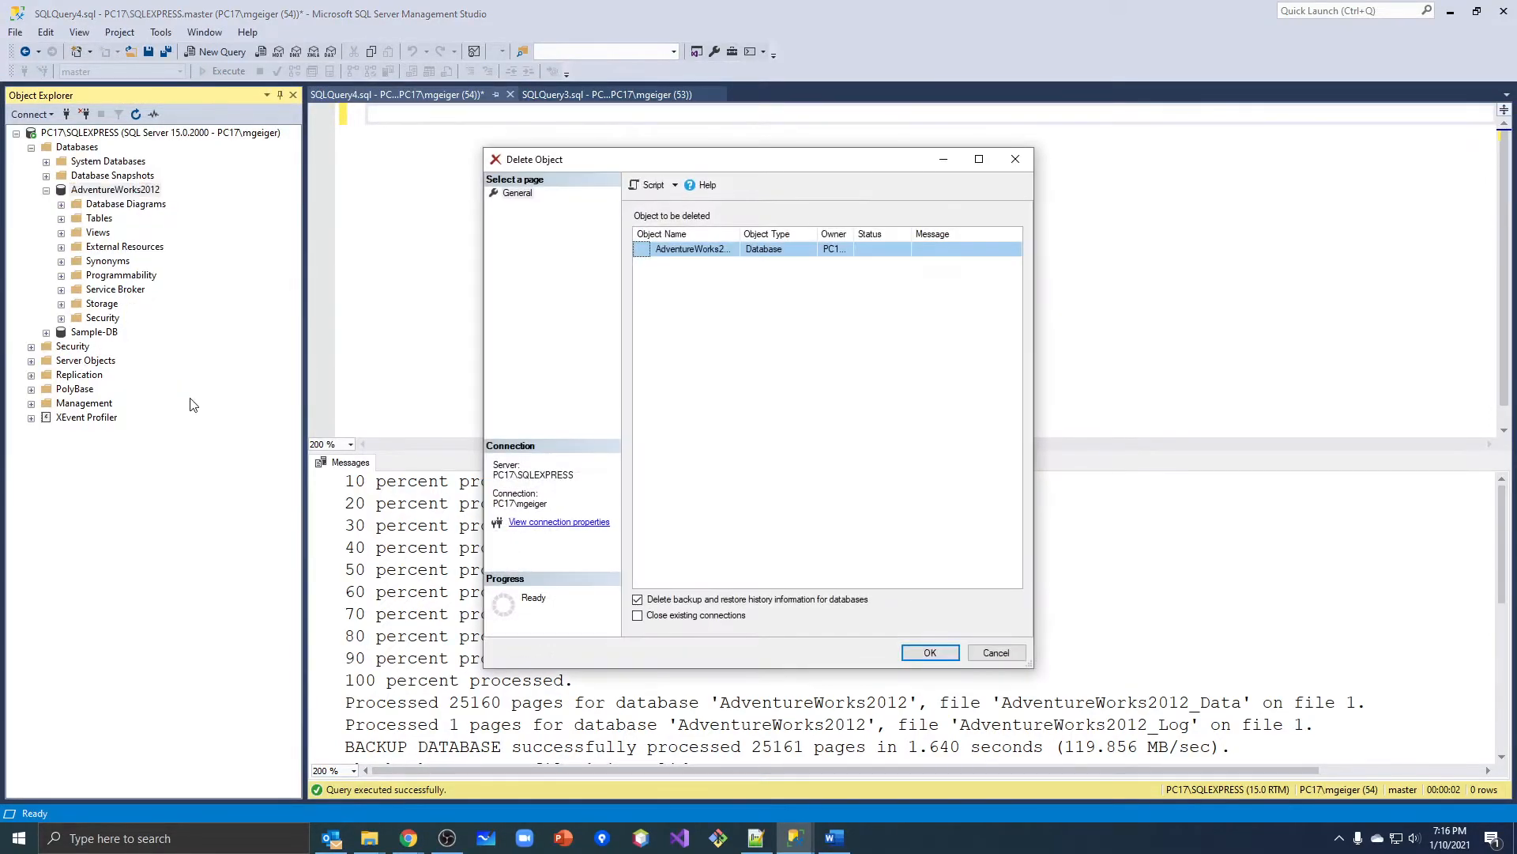
{"action": "left_click", "coordinate": [996, 652]}
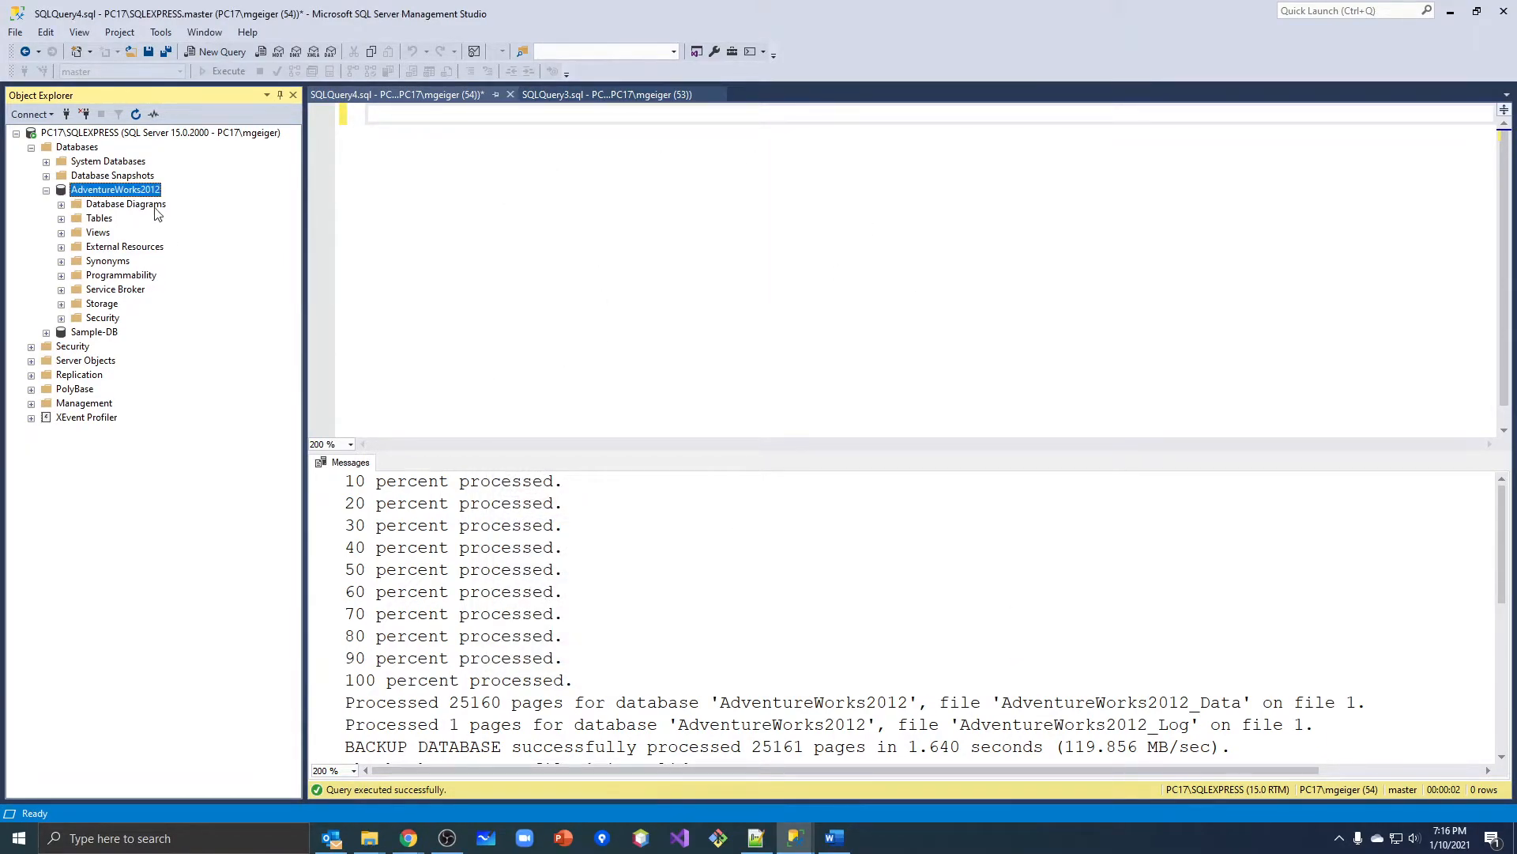
Expand the Tables folder of the AdventureWorks2012 database and select the dbo.SalesTestTable table.
{"action": "left_click", "coordinate": [132, 191]}
{"action": "left_click", "coordinate": [107, 220]}
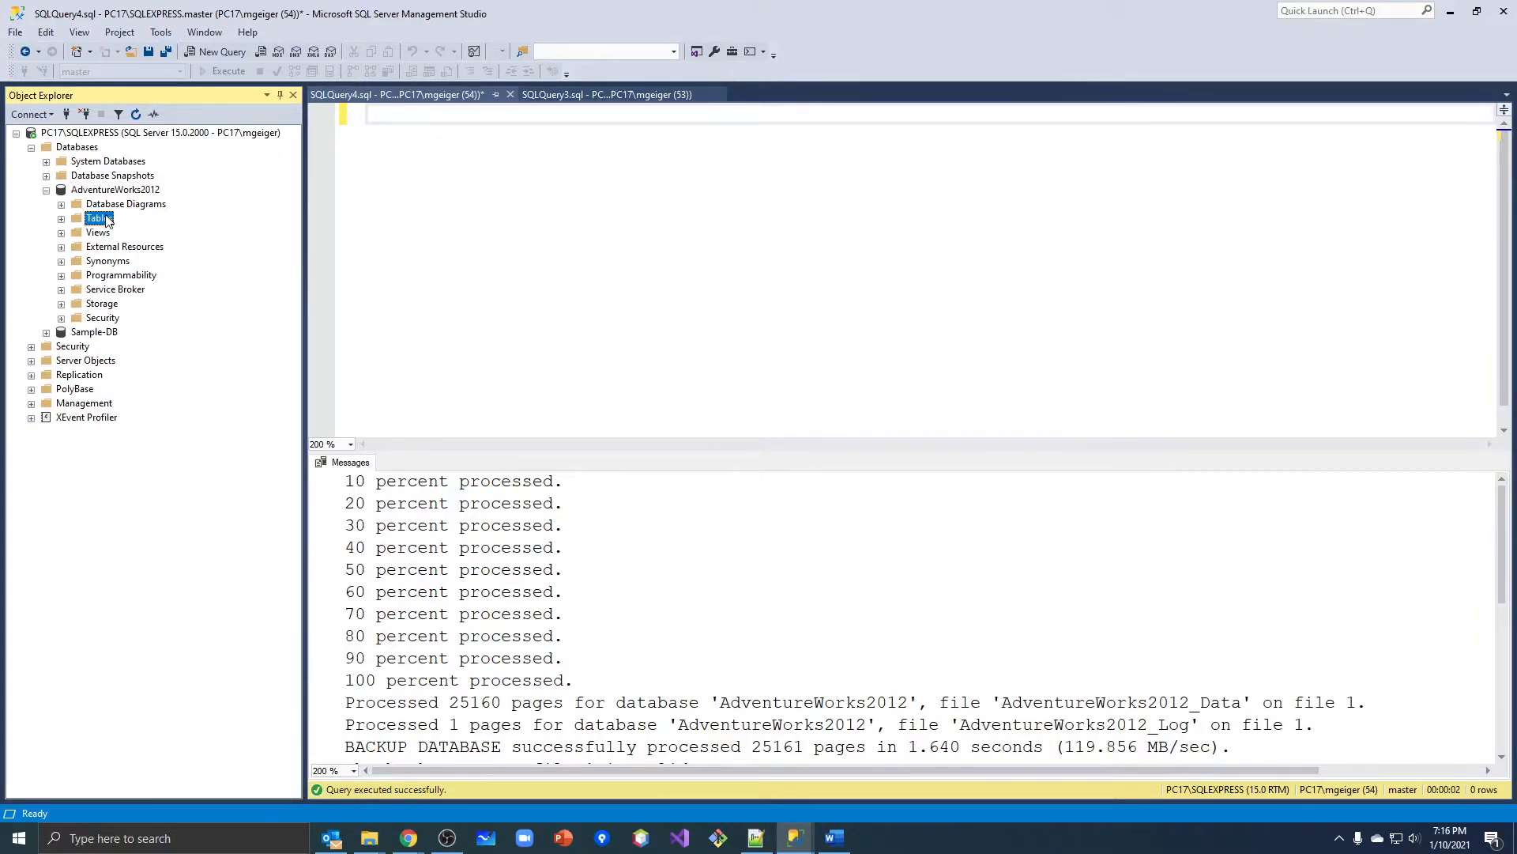
{"action": "left_click", "coordinate": [61, 219]}
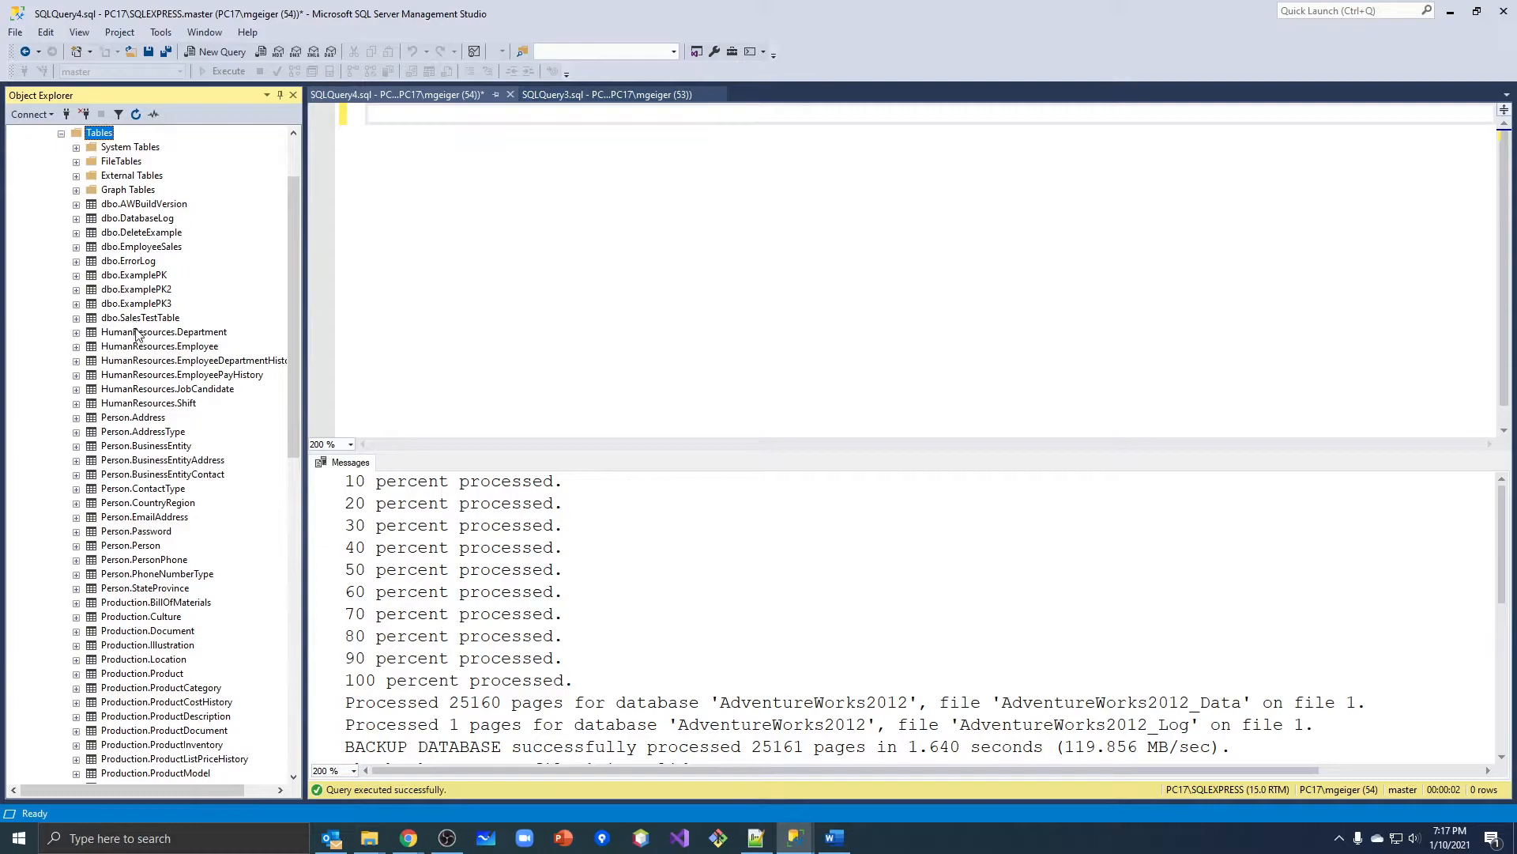
{"action": "left_click", "coordinate": [136, 320]}
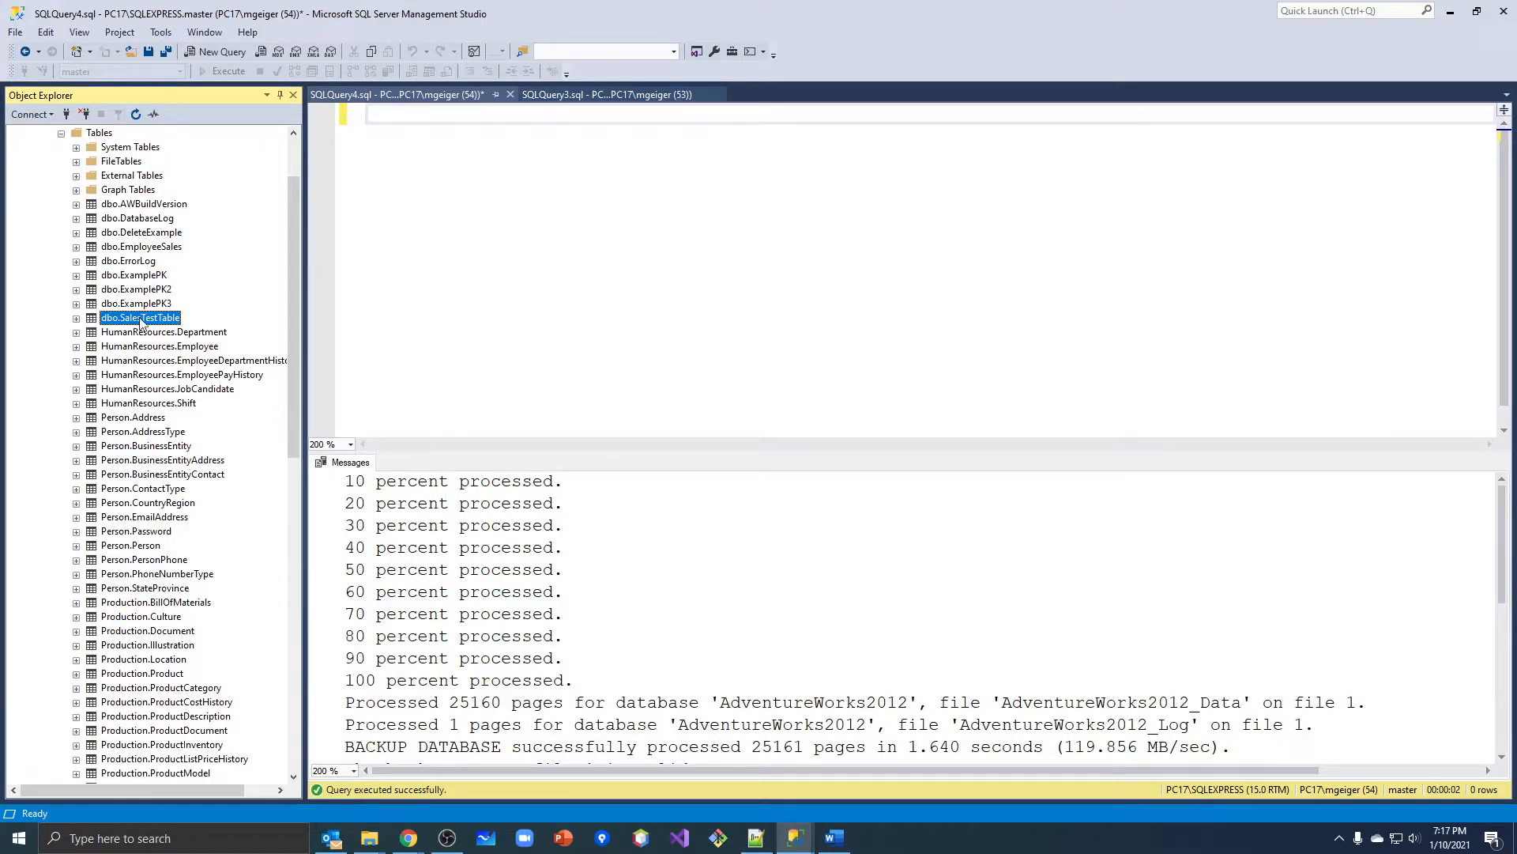
Write the statement DROP TABLE dbo.SalesTestTable in the empty SQLQuery4 query.
{"action": "left_click", "coordinate": [533, 204]}
{"action": "type", "text": "DROP Table"}
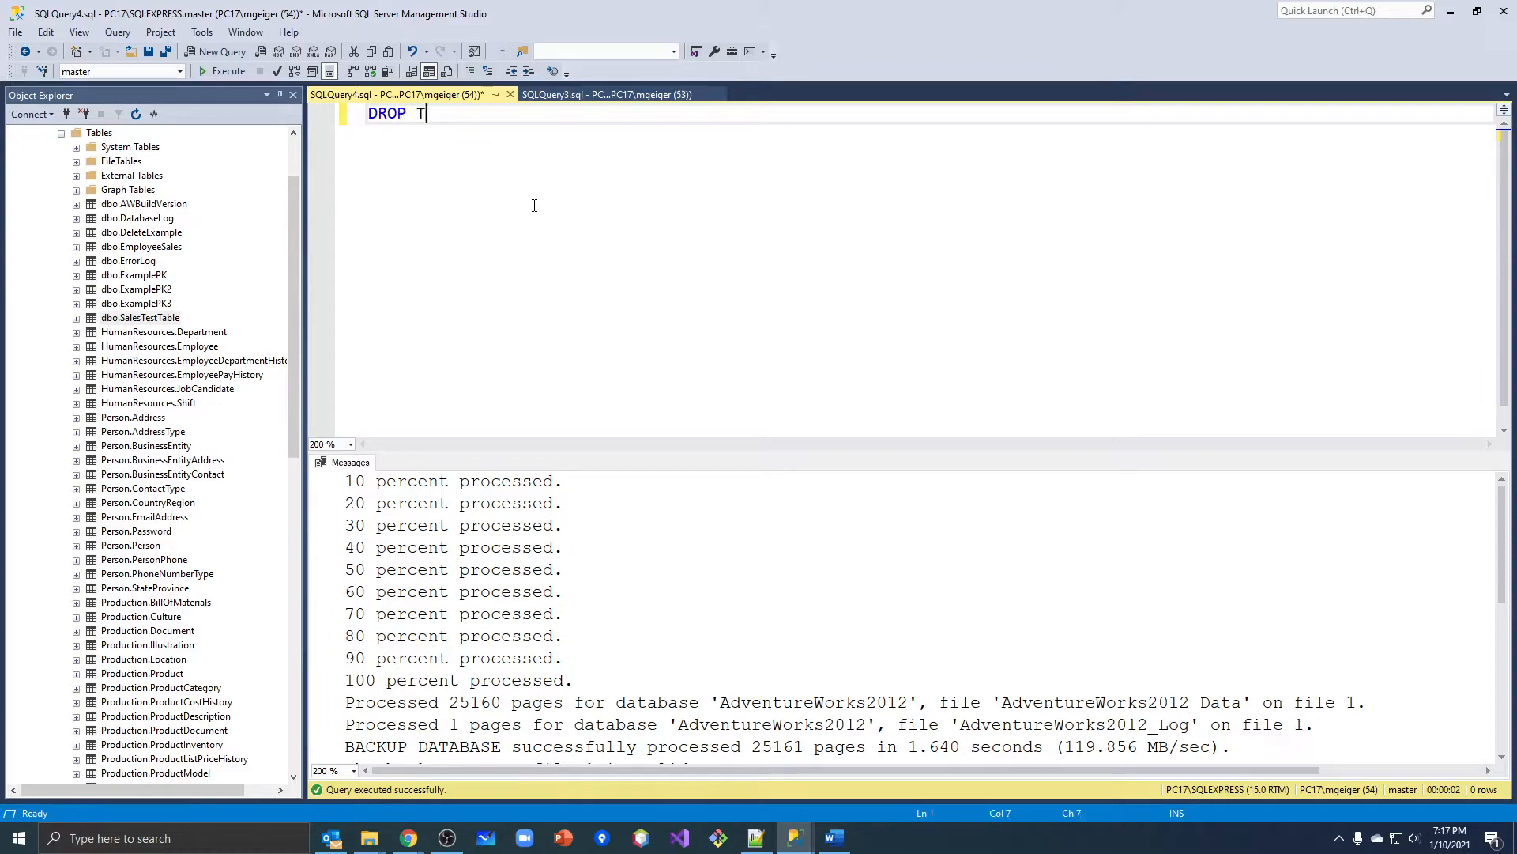
{"action": "key", "text": "BackSpace"}
{"action": "key", "text": "BackSpace"}
{"action": "key", "text": "BackSpace"}
{"action": "type", "text": "ABLE db"}
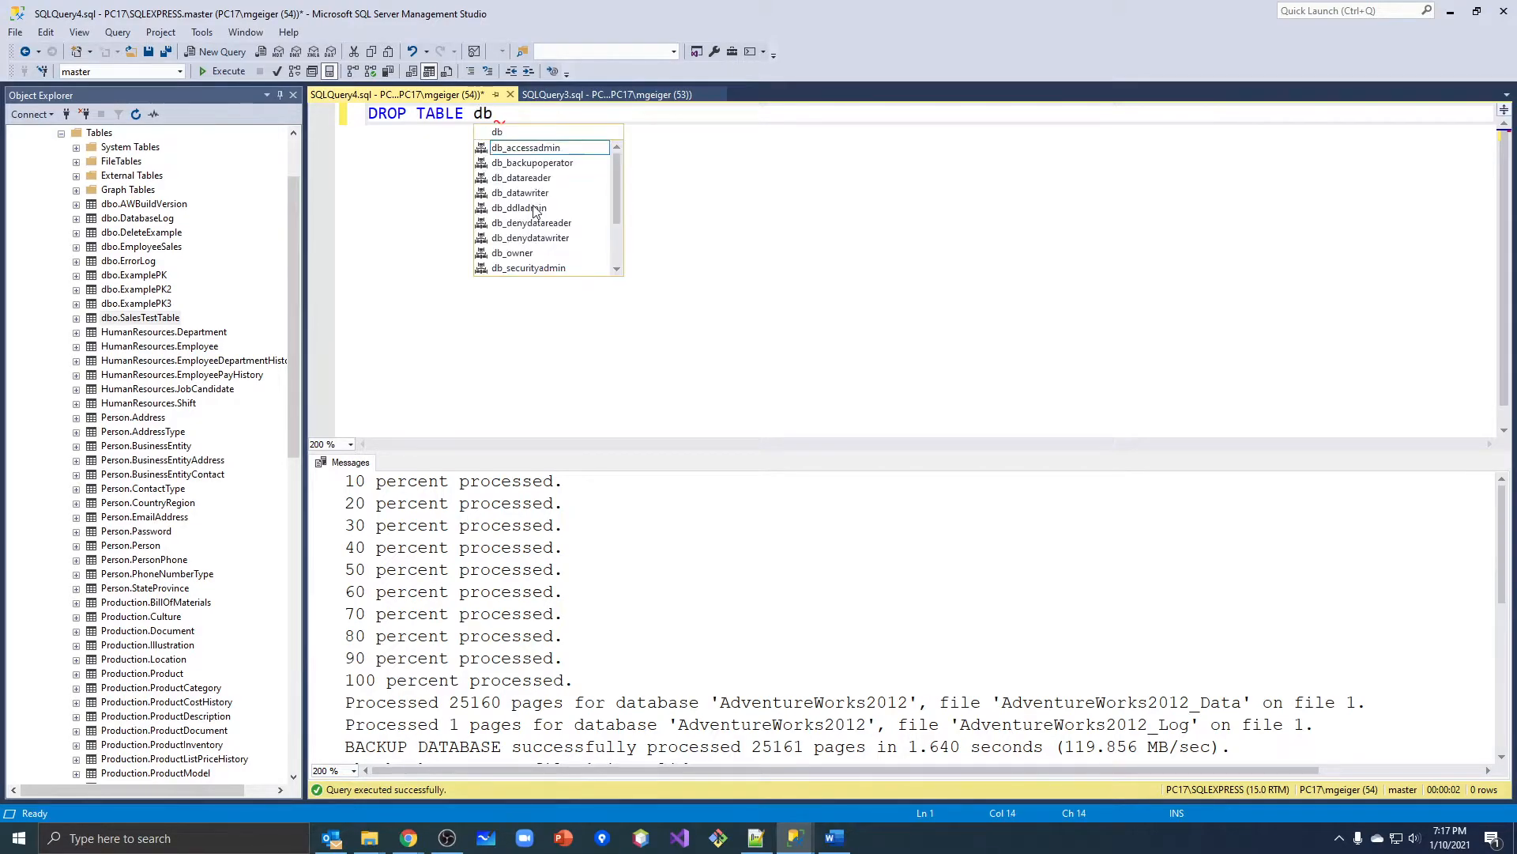
{"action": "type", "text": "o.Sales"}
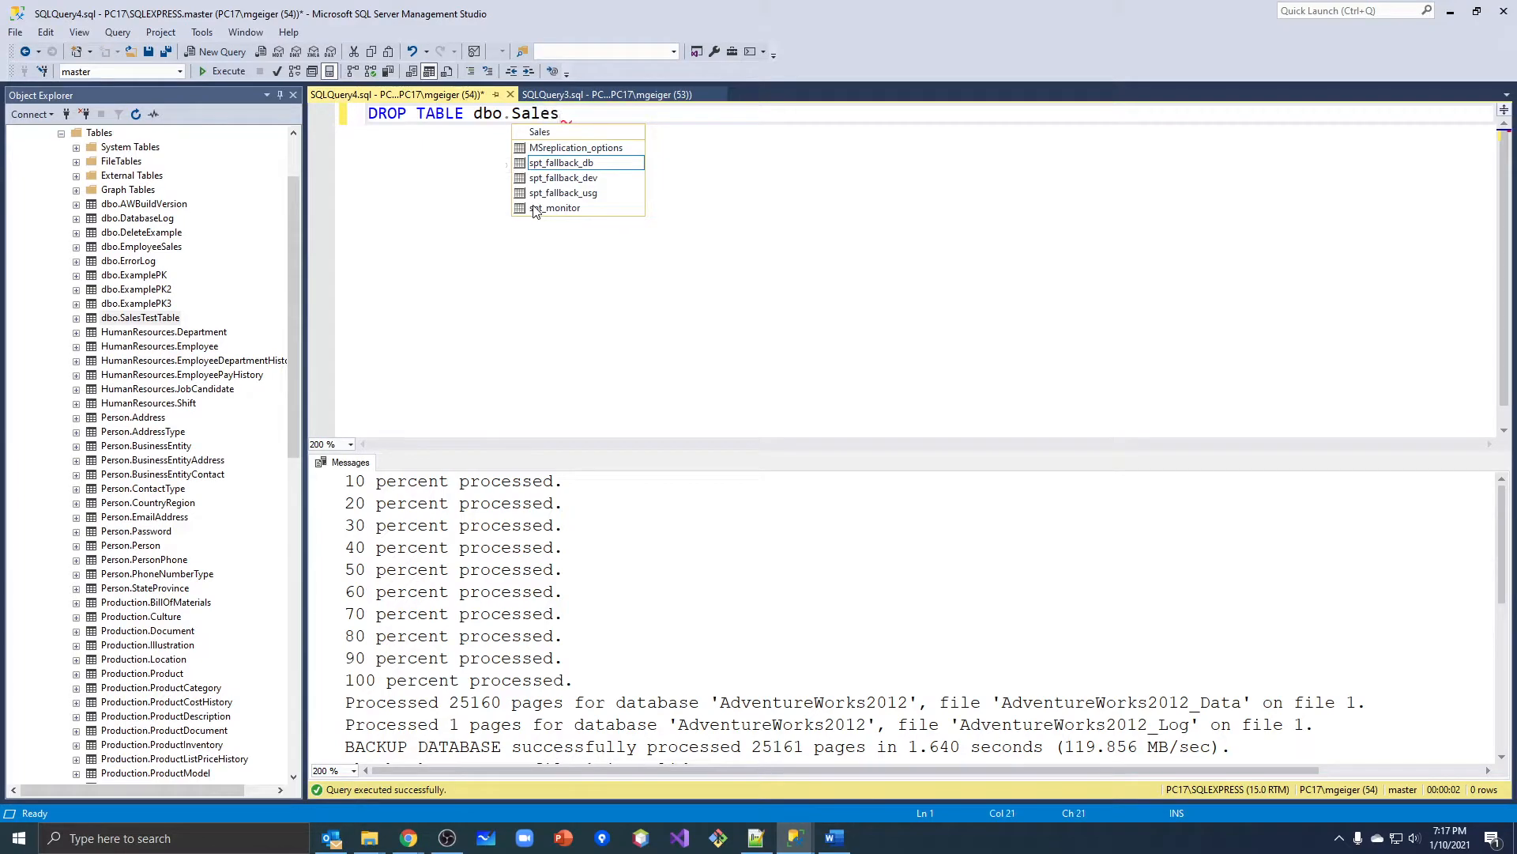
{"action": "type", "text": "TestTable"}
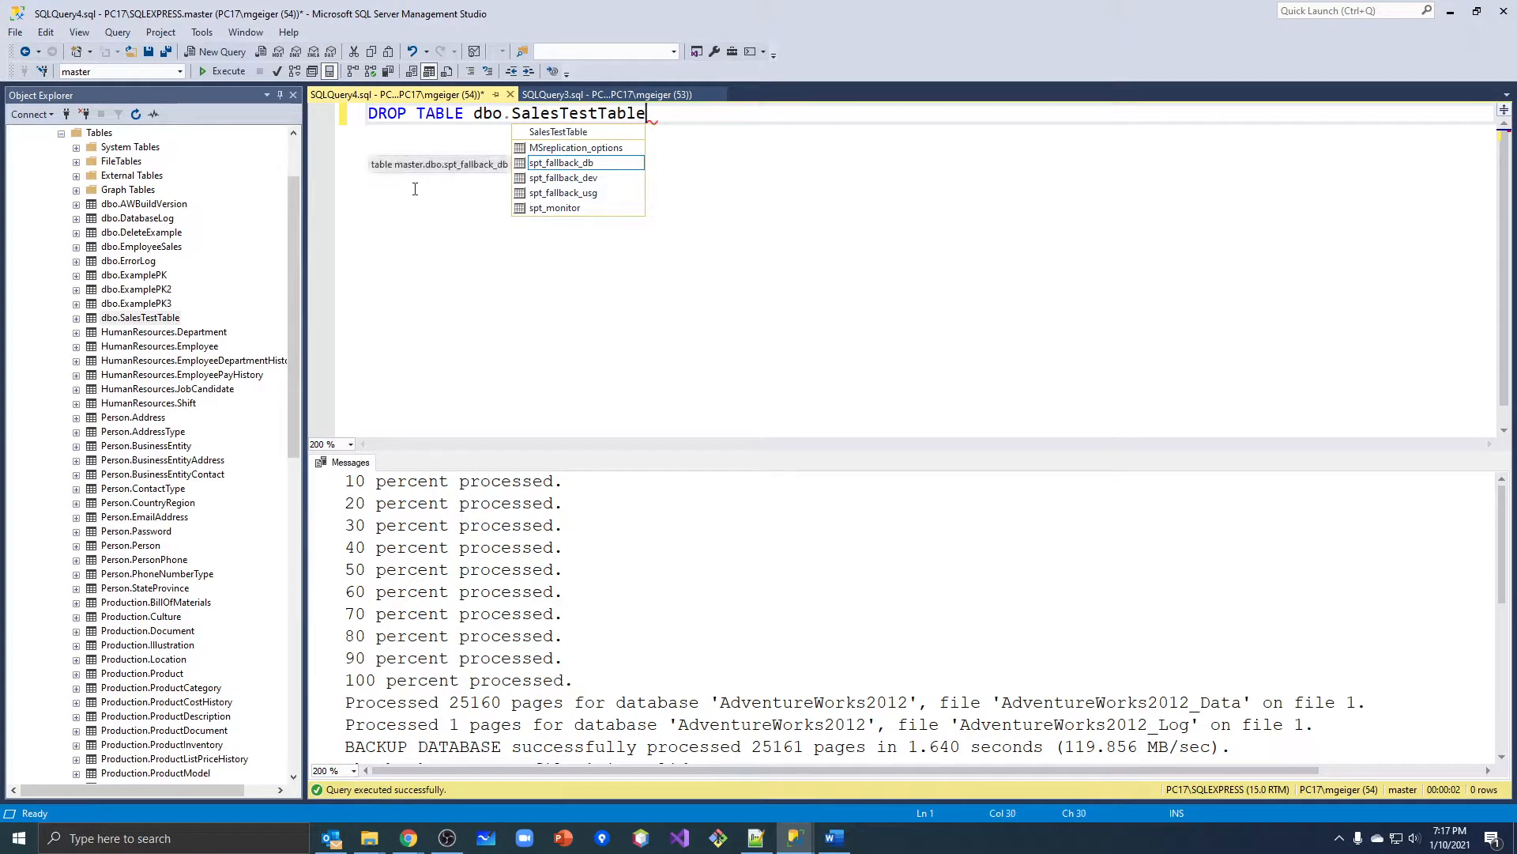
Set the query's database to AdventureWorks2012 and execute the DROP TABLE statement.
{"action": "left_click", "coordinate": [180, 72]}
{"action": "left_click", "coordinate": [167, 88]}
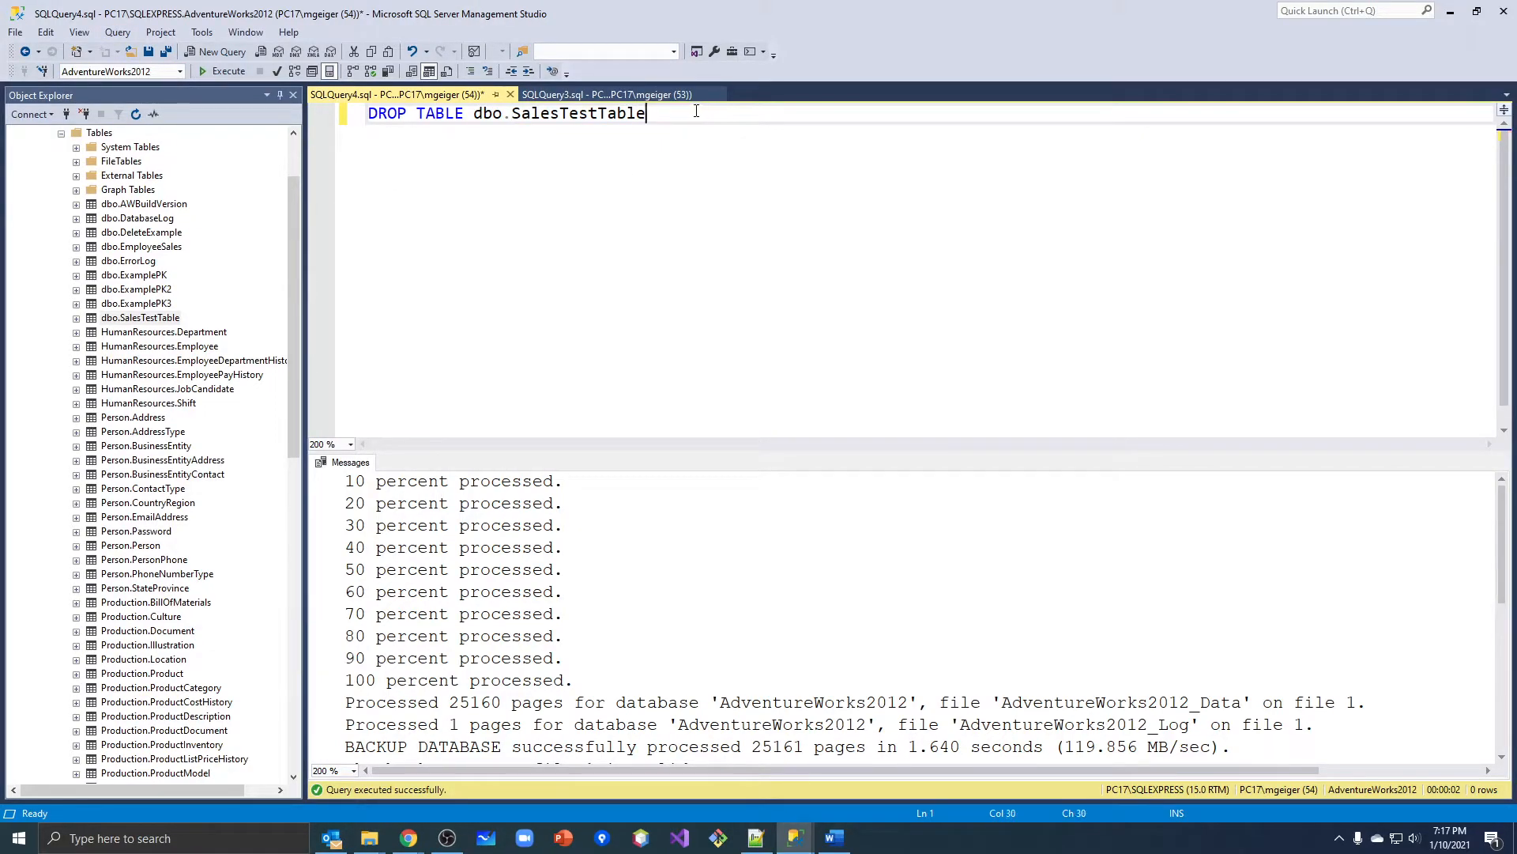
{"action": "left_click", "coordinate": [227, 72]}
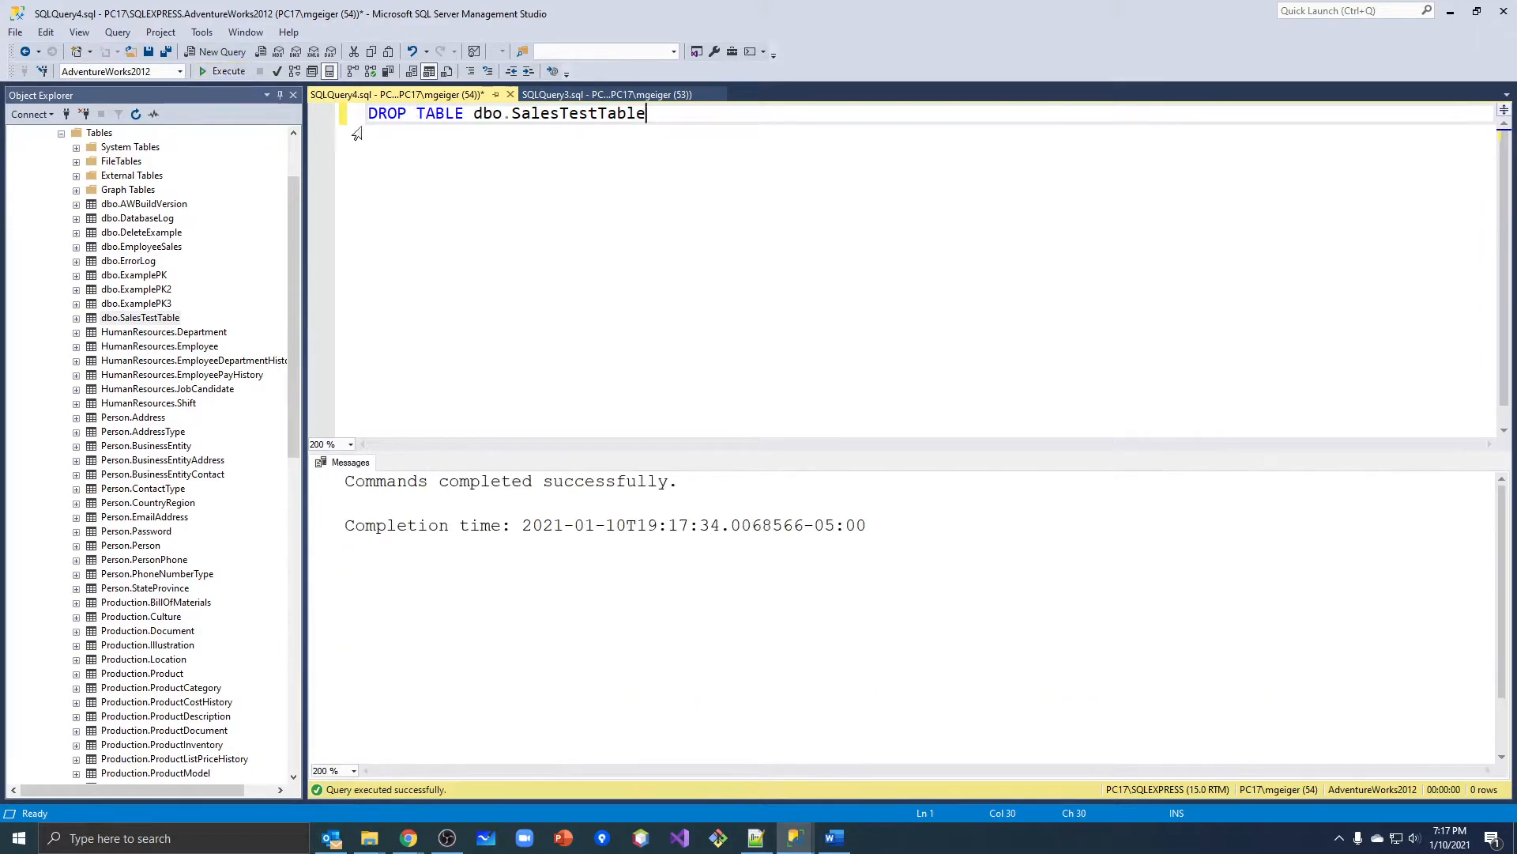
Refresh the Tables folder of AdventureWorks2012 to check whether dbo.SalesTestTable is still listed.
{"action": "left_click_drag", "start_coordinate": [296, 377], "coordinate": [301, 300]}
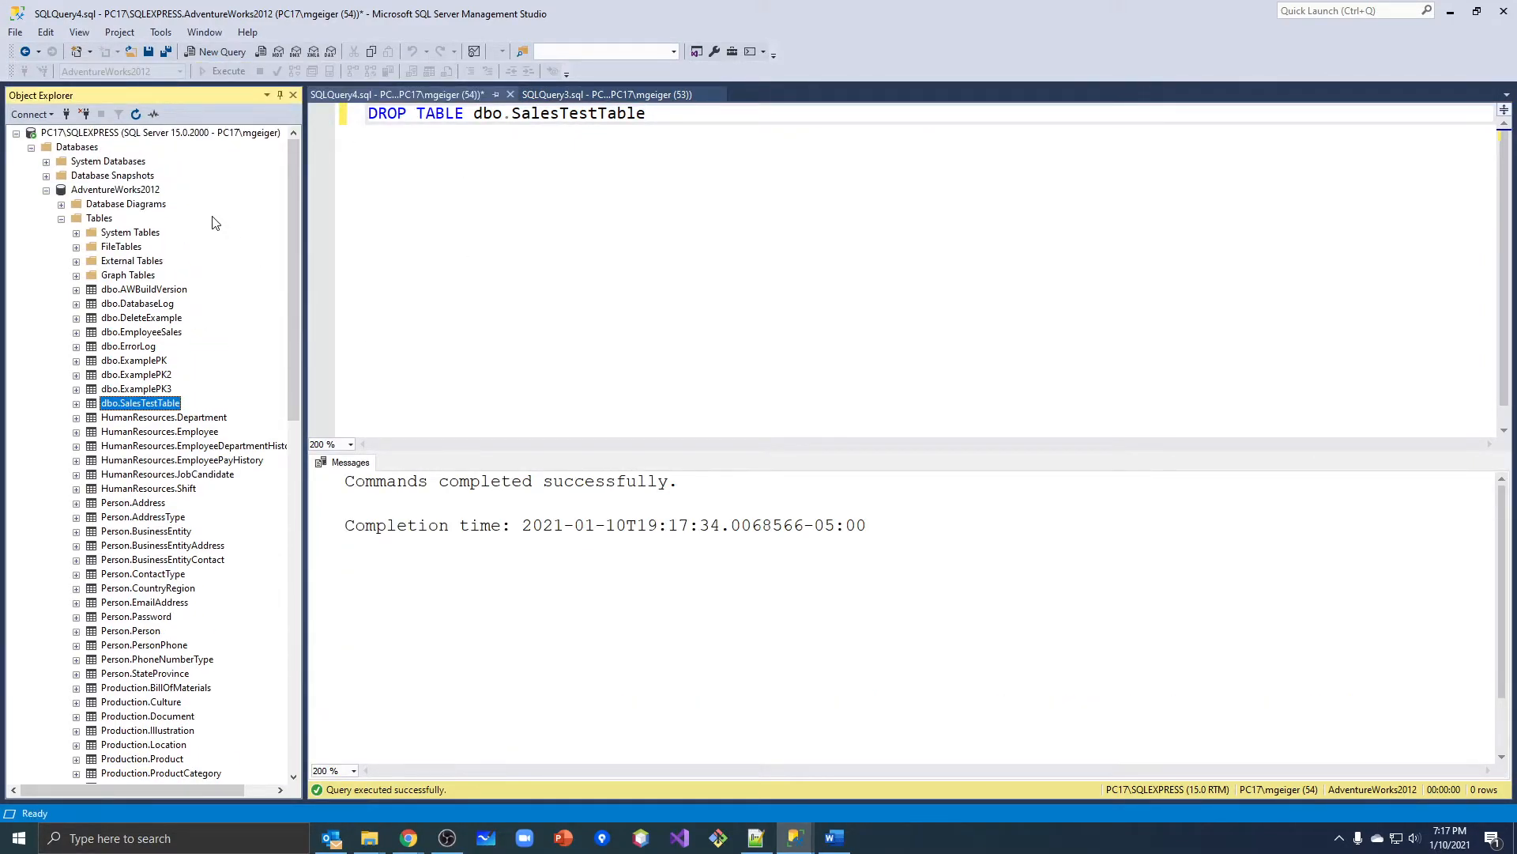
{"action": "right_click", "coordinate": [111, 224]}
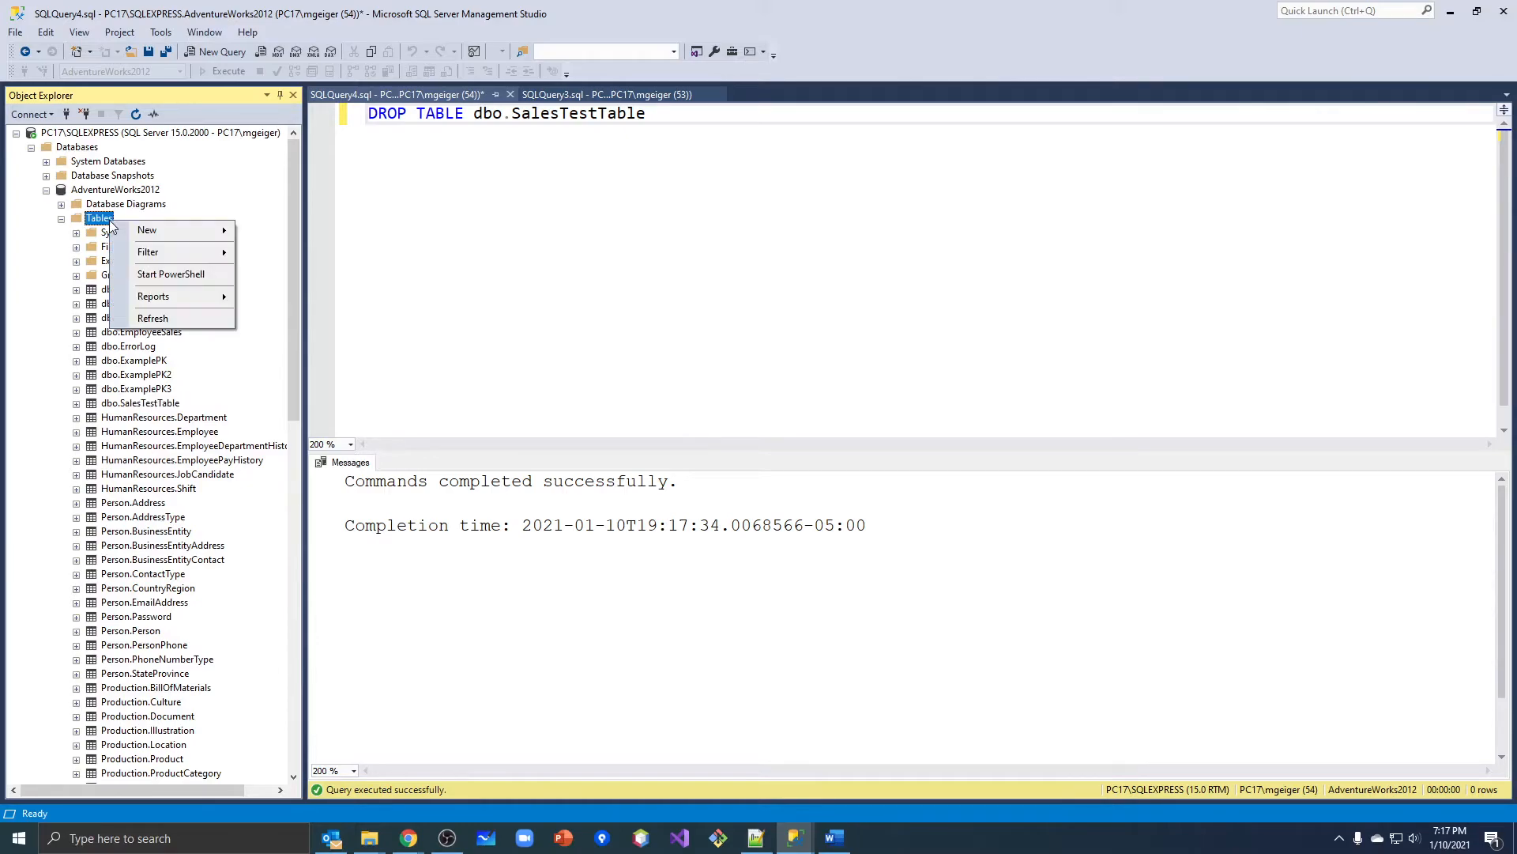
{"action": "mouse_move", "coordinate": [139, 258]}
{"action": "left_click", "coordinate": [146, 317]}
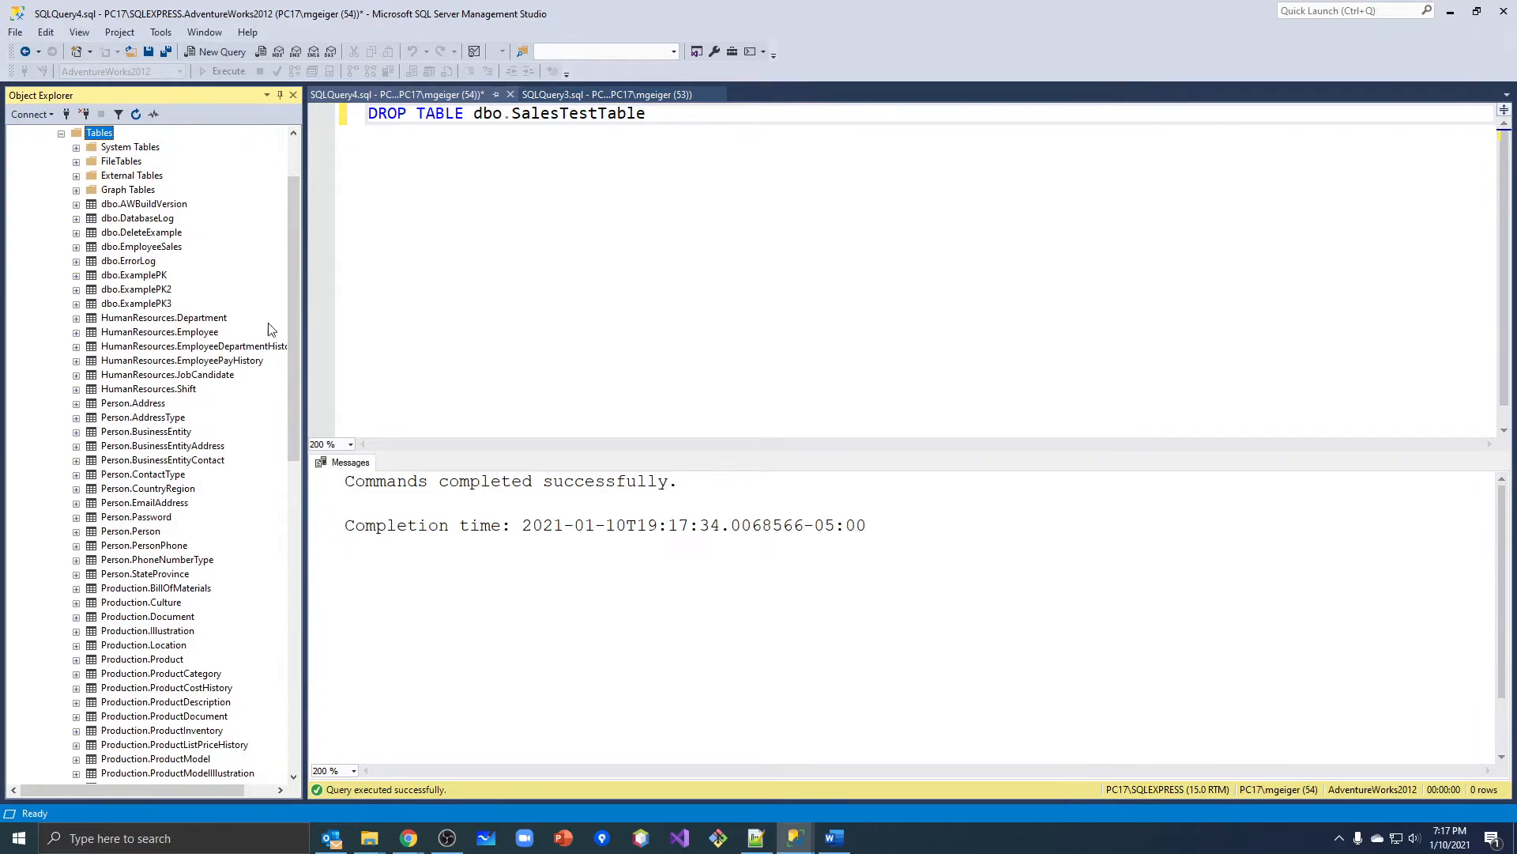
Clear the DROP TABLE statement from the query.
{"action": "left_click", "coordinate": [483, 285]}
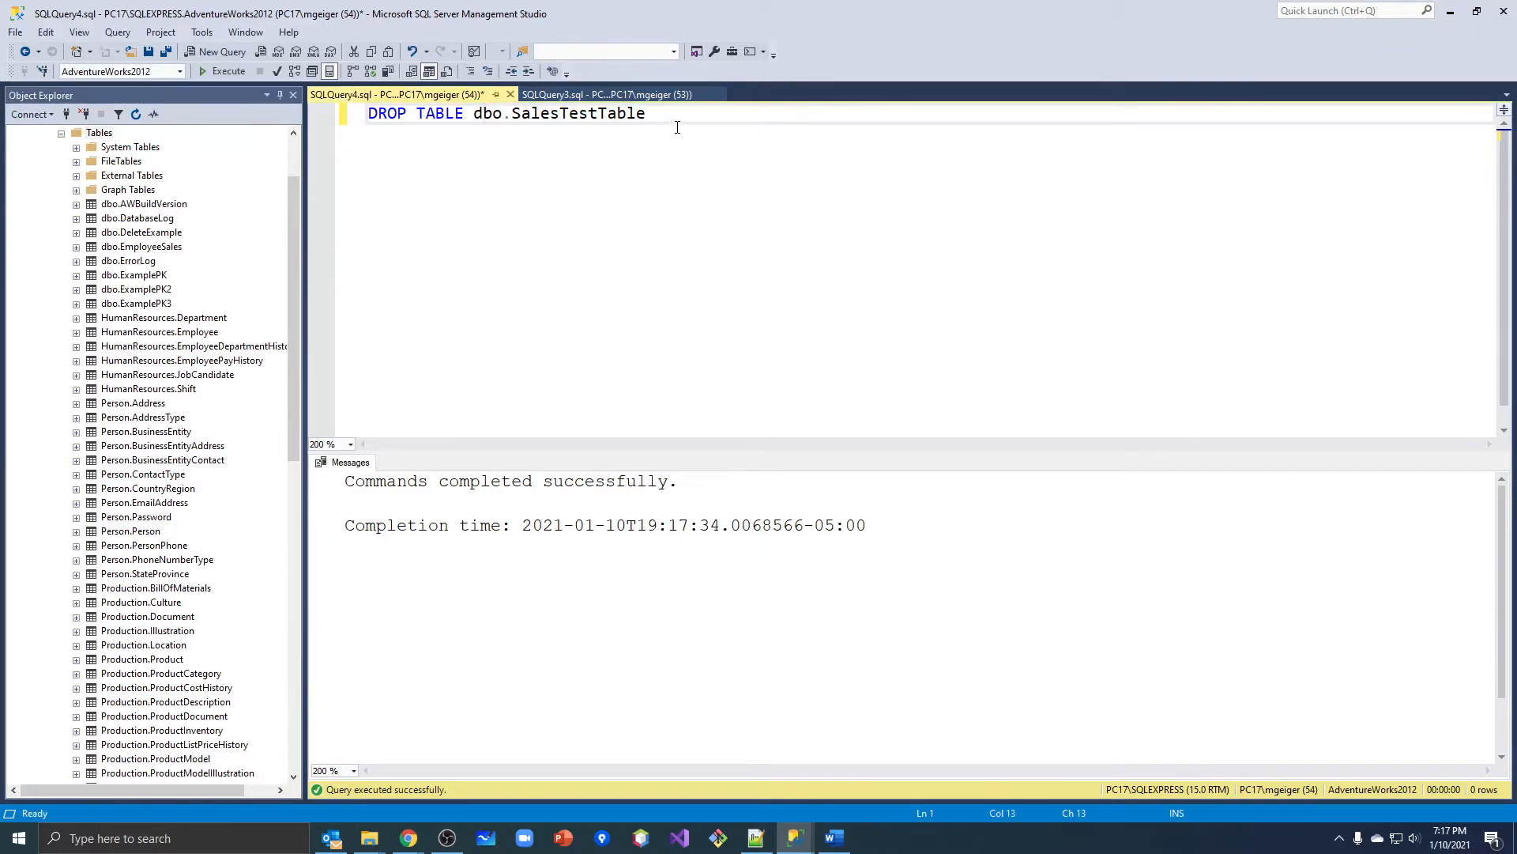
{"action": "left_click_drag", "start_coordinate": [677, 120], "coordinate": [273, 106]}
{"action": "key", "text": "Delete"}
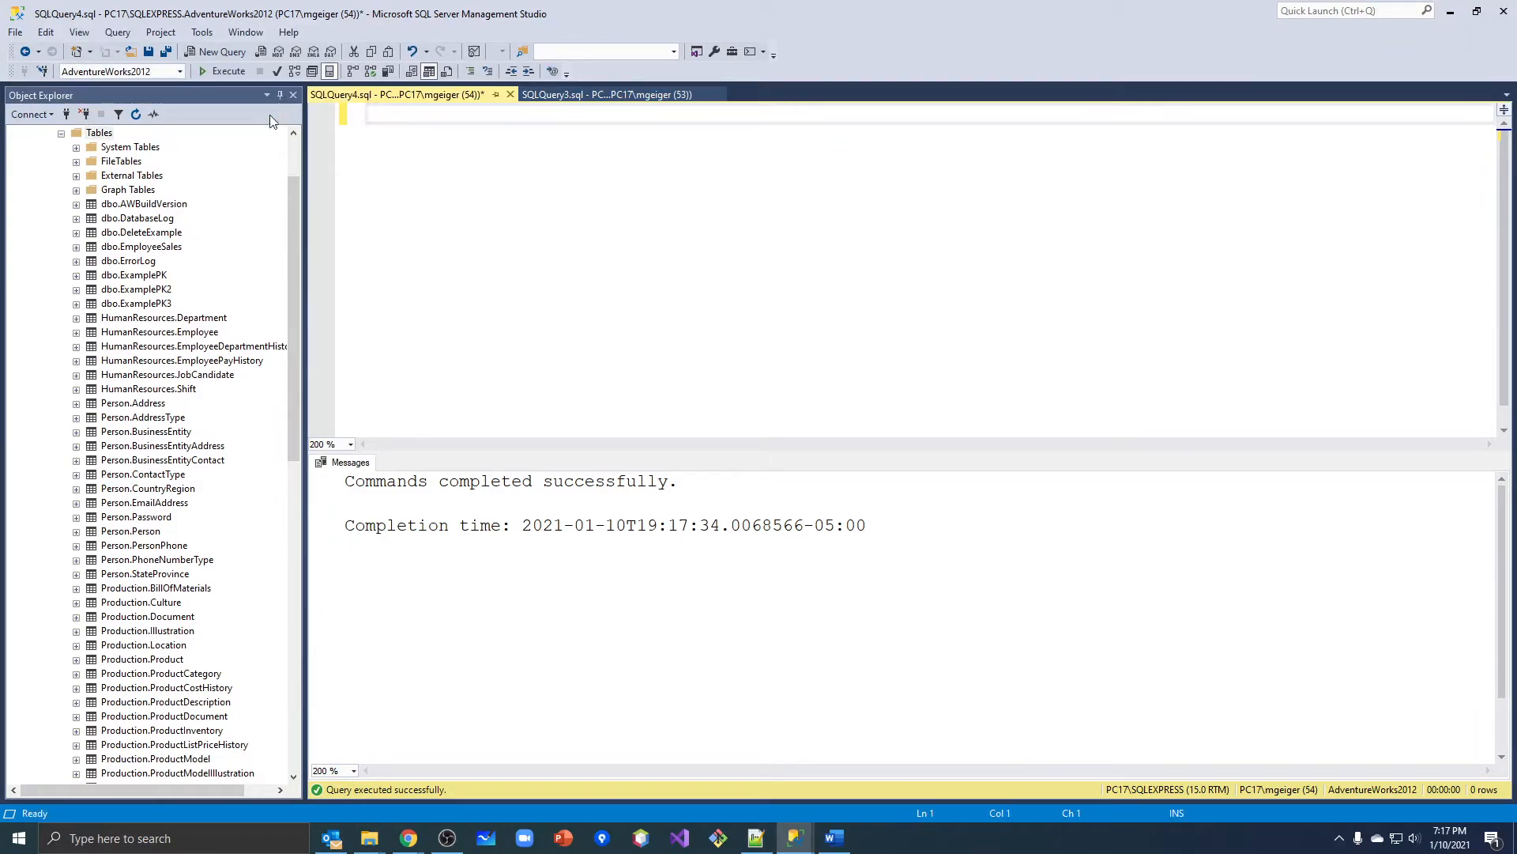
Open the Restore Database dialog for AdventureWorks2012 and move it clear of the table list.
{"action": "left_click_drag", "start_coordinate": [291, 316], "coordinate": [297, 238]}
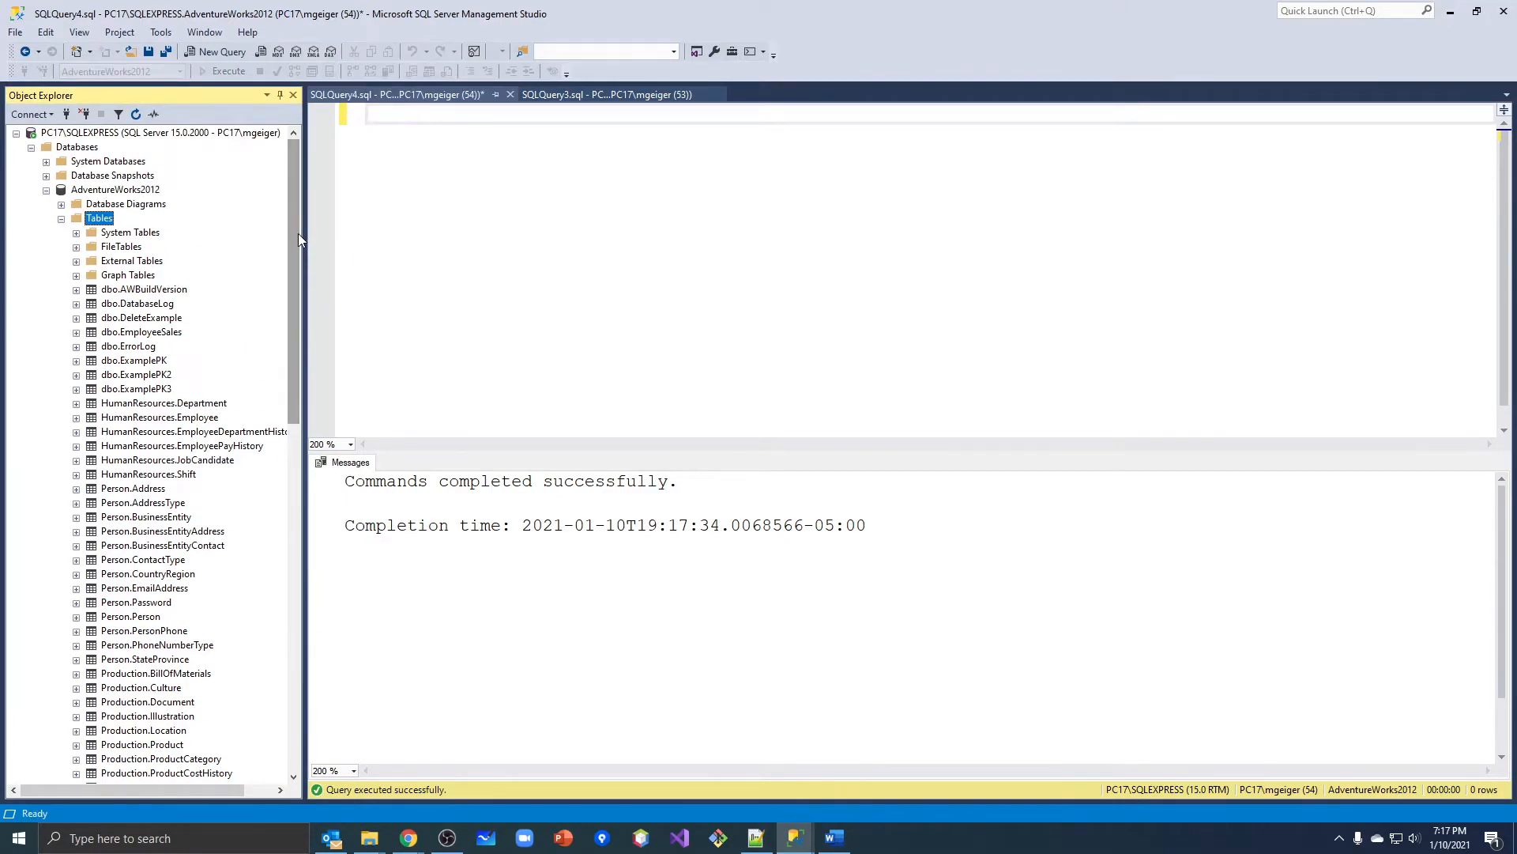
{"action": "left_click", "coordinate": [109, 191]}
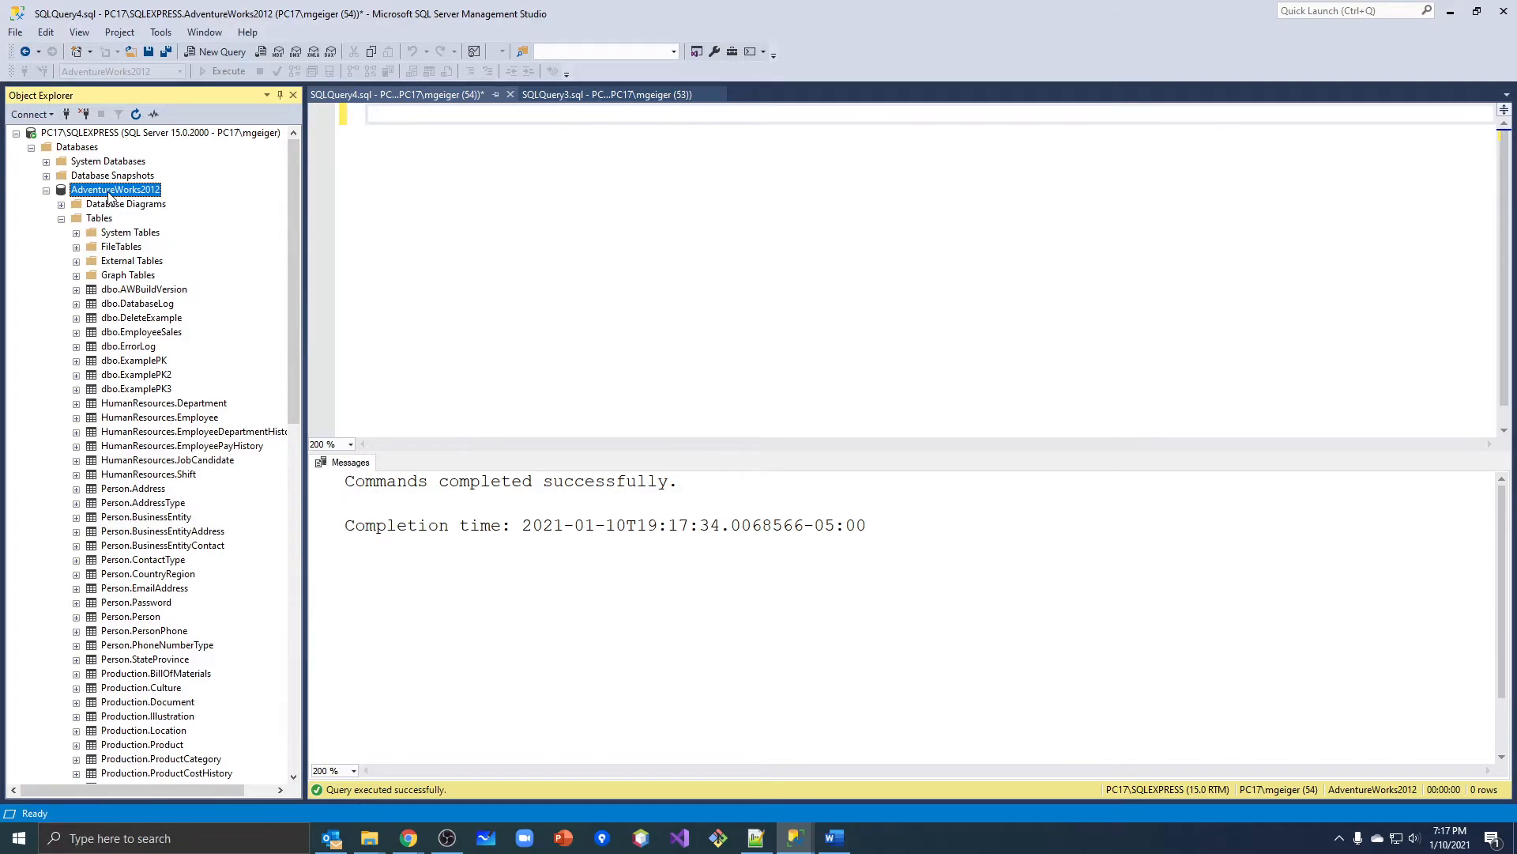
{"action": "right_click", "coordinate": [110, 195]}
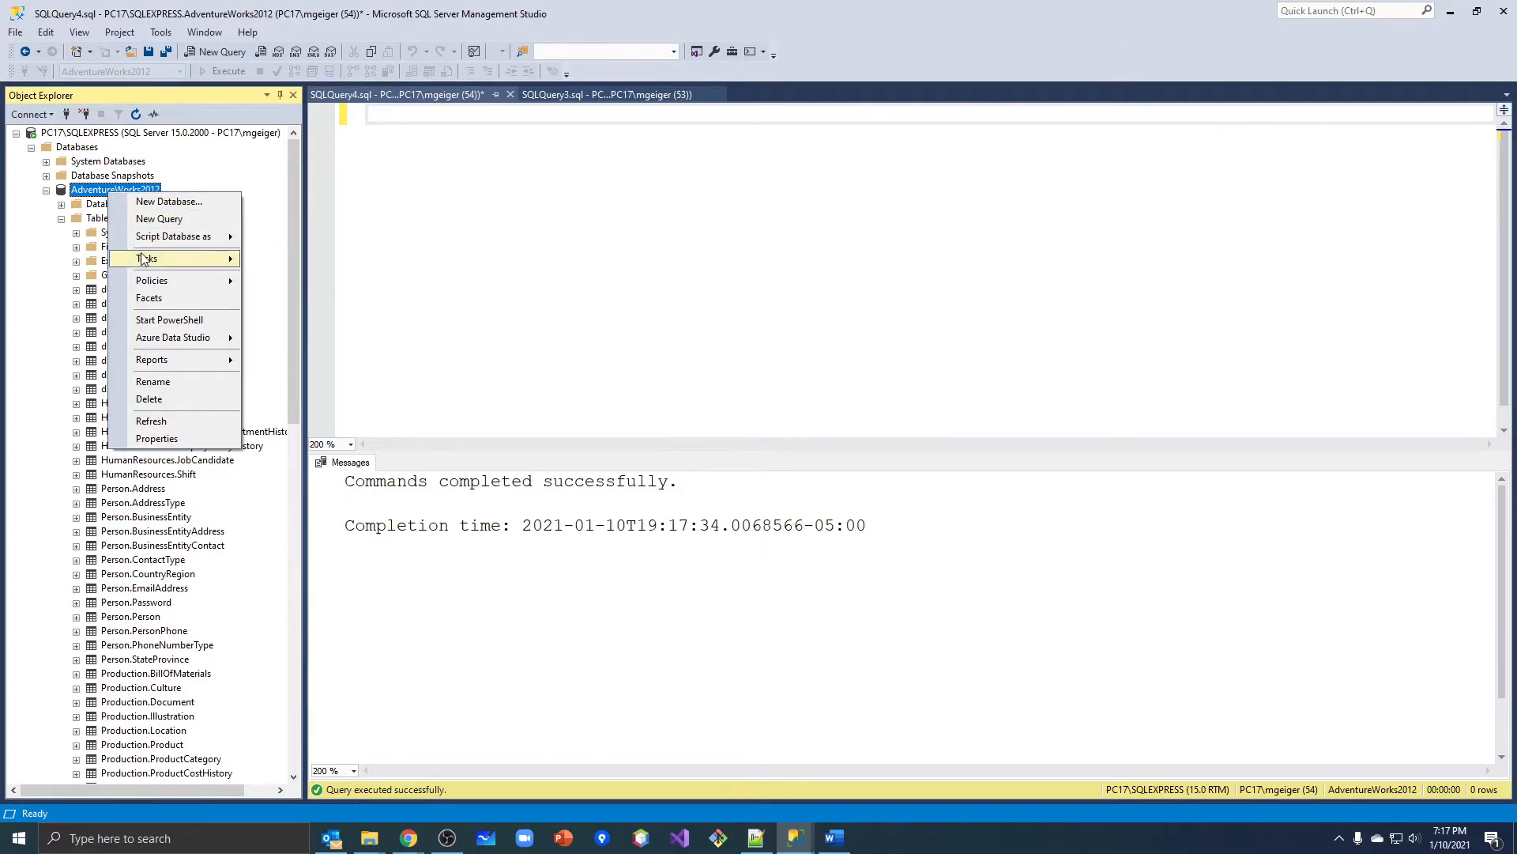
{"action": "mouse_move", "coordinate": [146, 258]}
{"action": "mouse_move", "coordinate": [338, 445]}
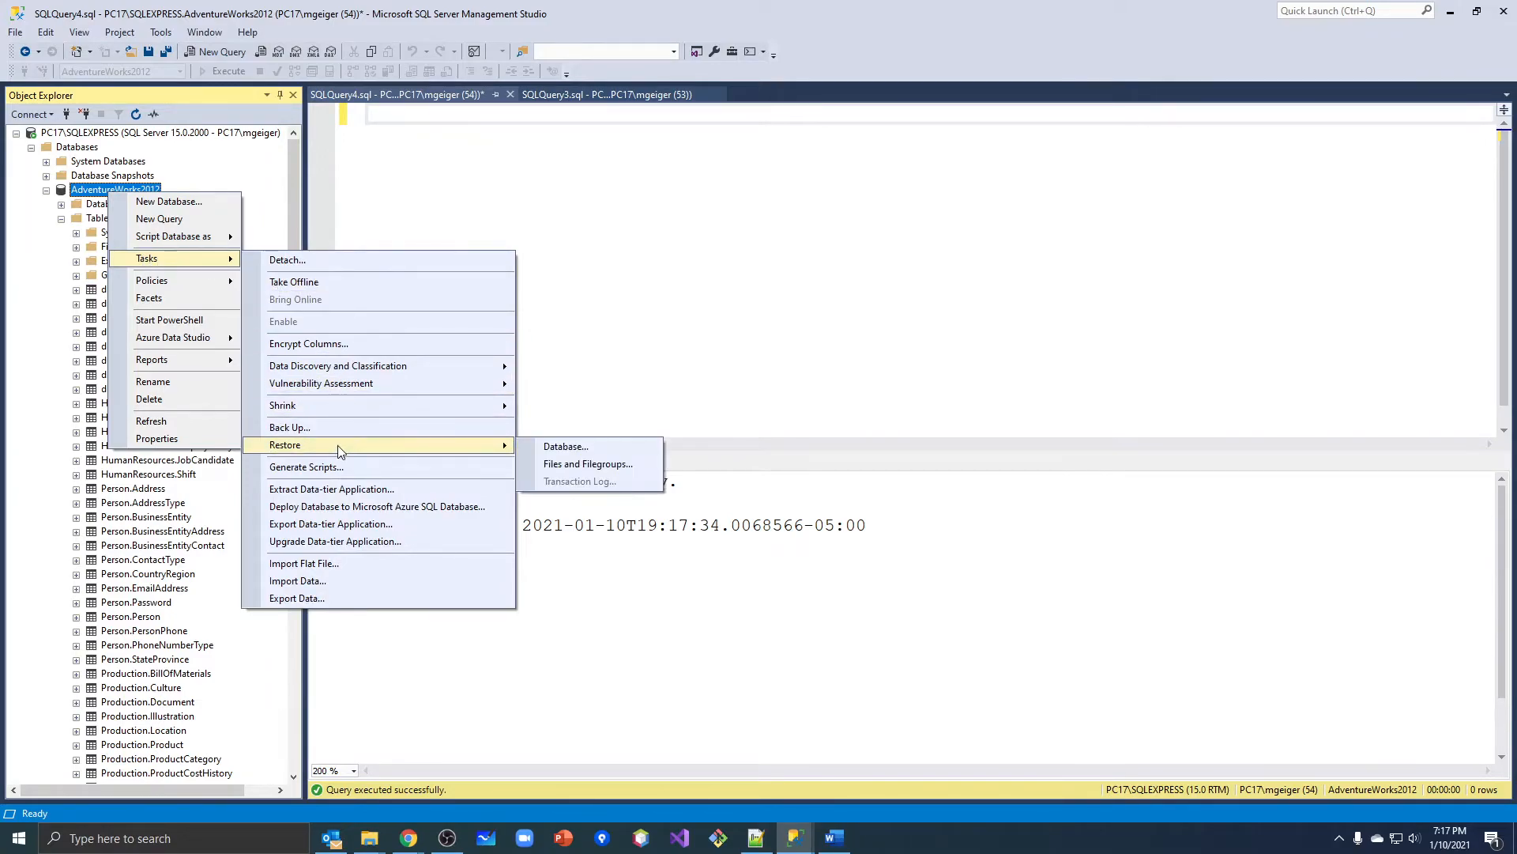
{"action": "left_click", "coordinate": [563, 448]}
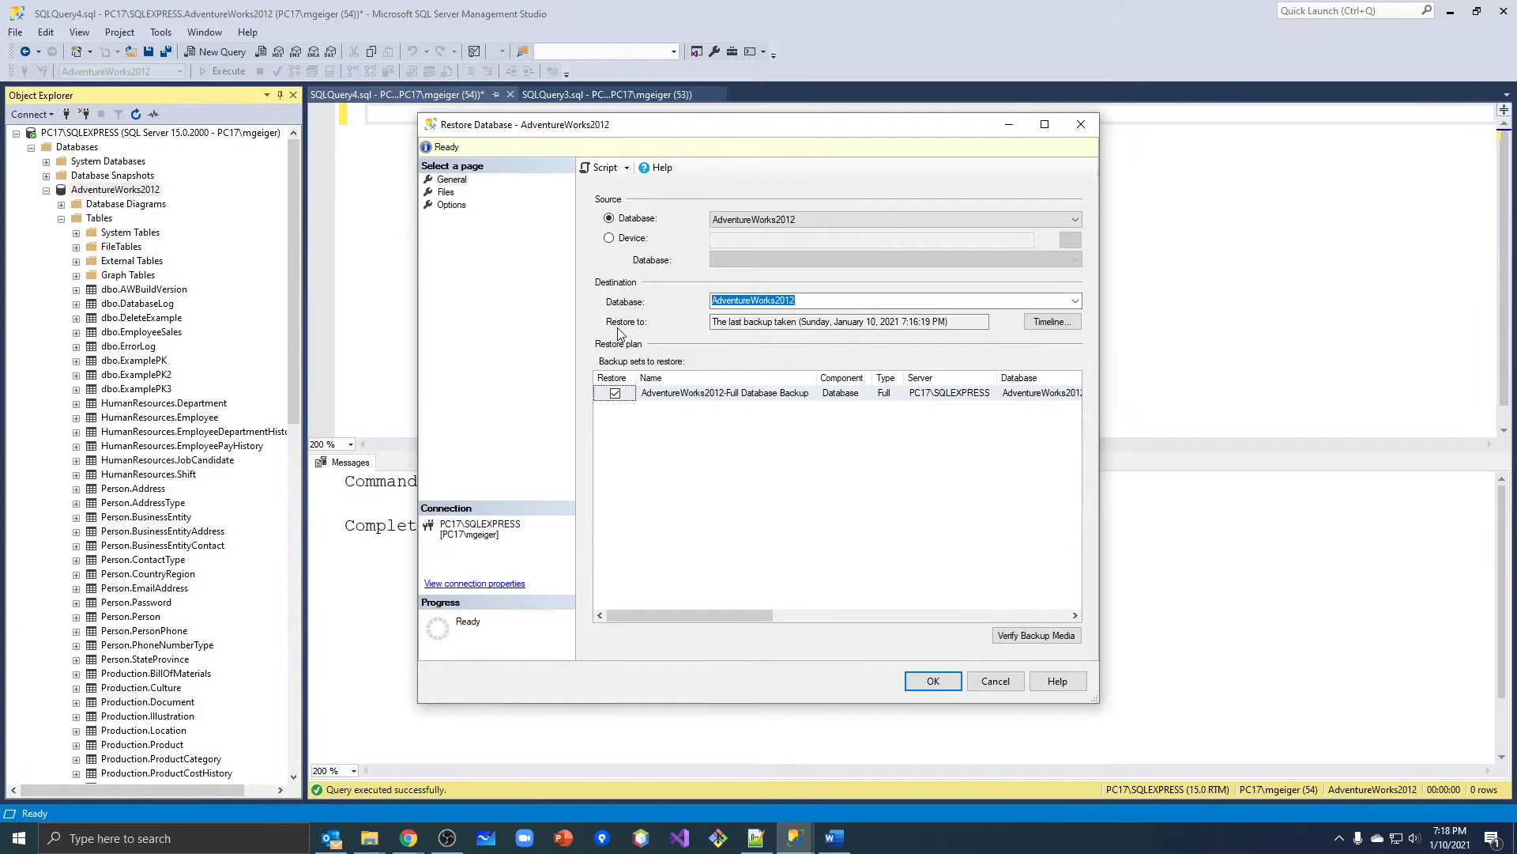
{"action": "left_click_drag", "start_coordinate": [710, 130], "coordinate": [543, 136]}
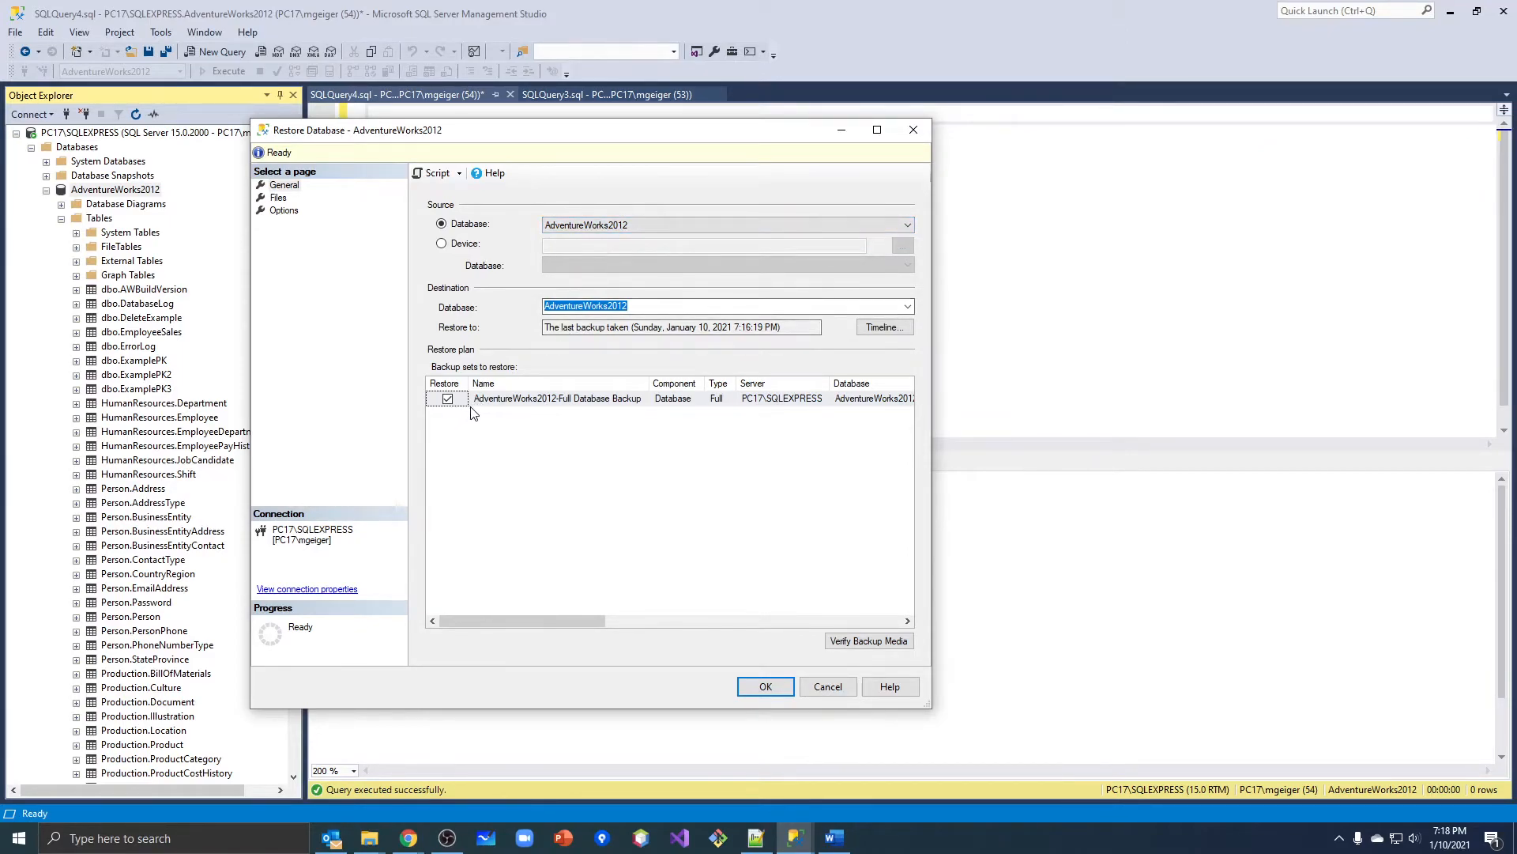
Examine the backup set in the restore plan and the original and restored file locations, widening the columns.
{"action": "left_click_drag", "start_coordinate": [652, 383], "coordinate": [686, 381]}
{"action": "mouse_move", "coordinate": [592, 622]}
{"action": "left_mouse_down"}
{"action": "mouse_move", "coordinate": [896, 622]}
{"action": "mouse_move", "coordinate": [601, 622]}
{"action": "left_mouse_up"}
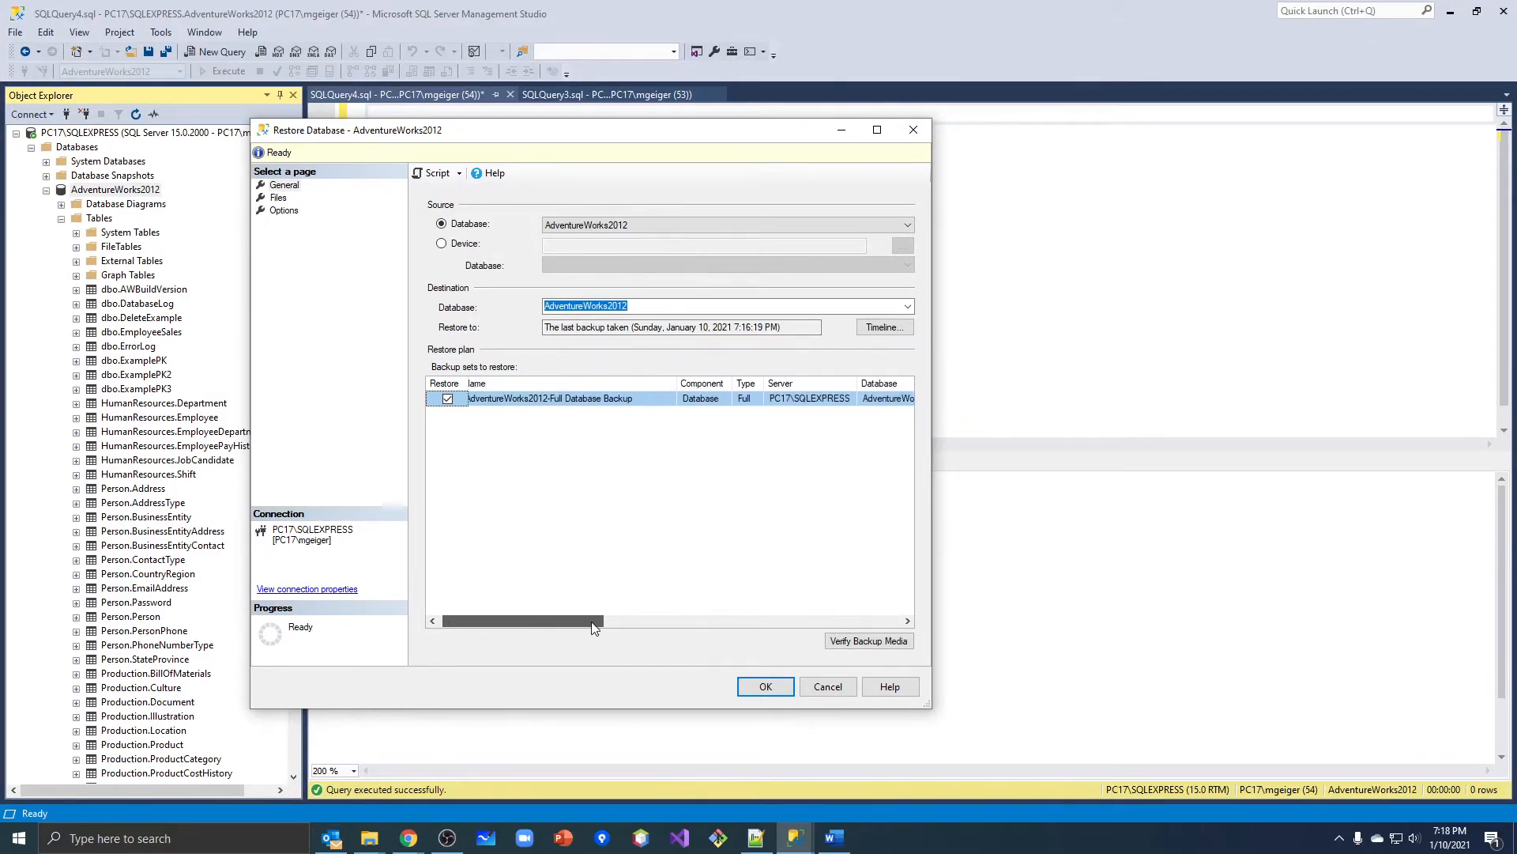
{"action": "left_click", "coordinate": [279, 198]}
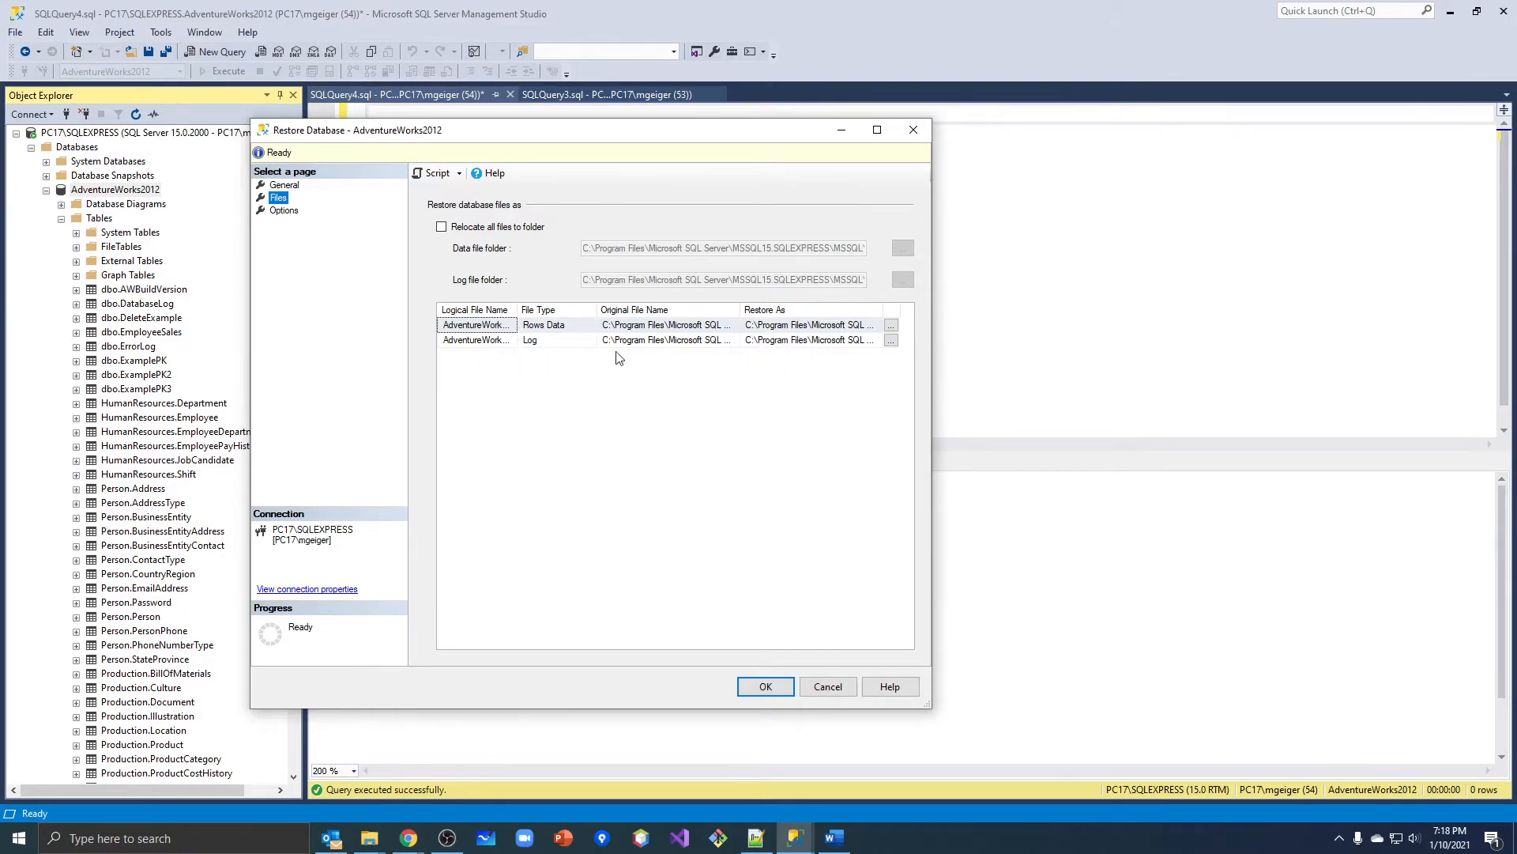
{"action": "left_click", "coordinate": [743, 306]}
{"action": "left_click_drag", "start_coordinate": [743, 306], "coordinate": [875, 310]}
{"action": "mouse_move", "coordinate": [760, 638]}
{"action": "left_mouse_down"}
{"action": "mouse_move", "coordinate": [842, 637]}
{"action": "mouse_move", "coordinate": [751, 637]}
{"action": "left_mouse_up"}
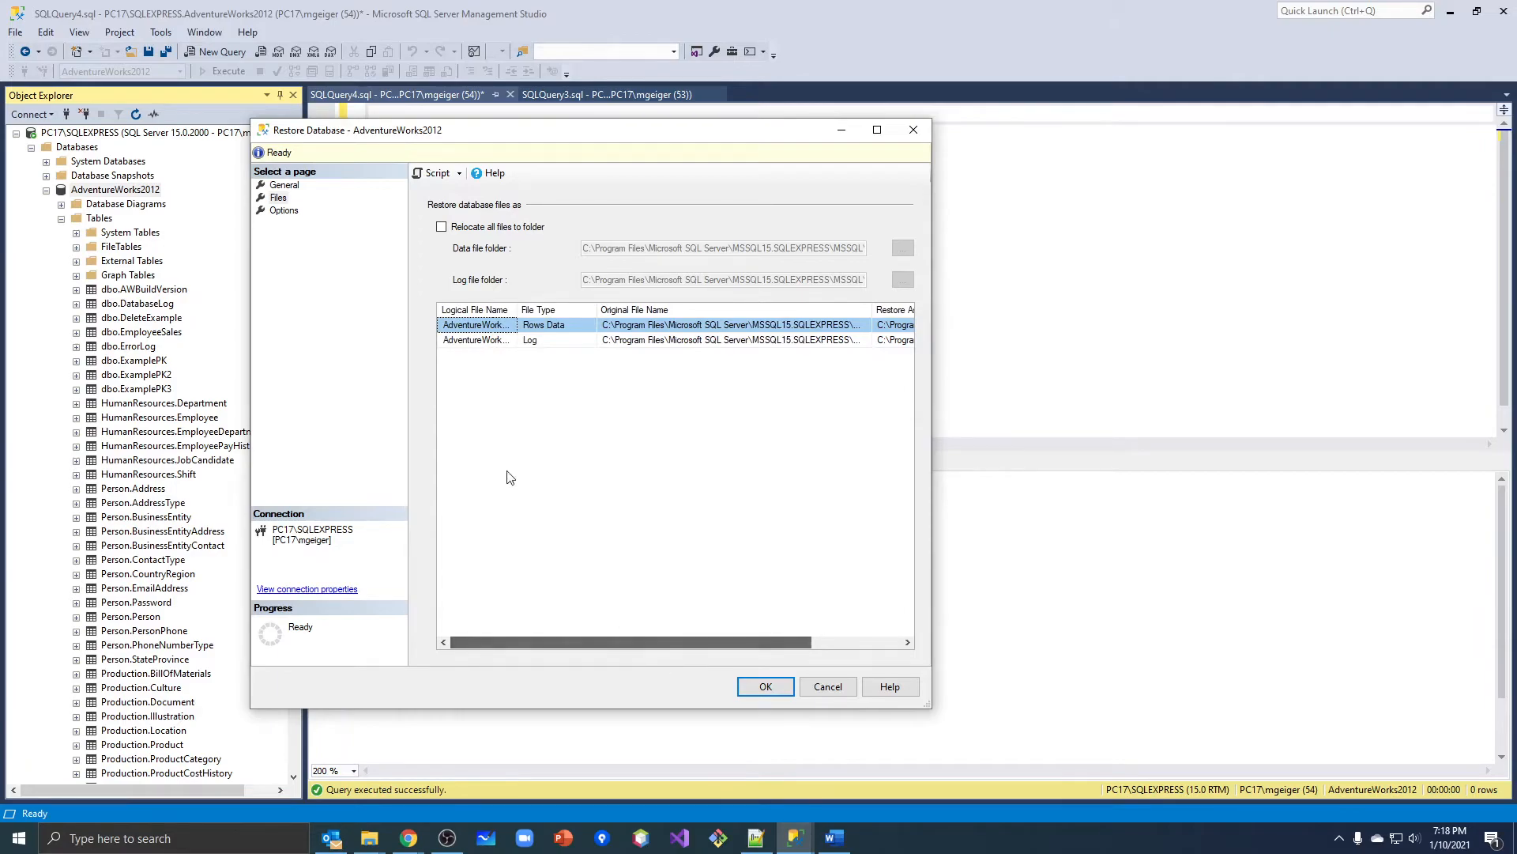
Choose to overwrite the existing database (WITH REPLACE), return to the general restore settings, and try to restore AdventureWorks2012.
{"action": "left_click", "coordinate": [284, 211]}
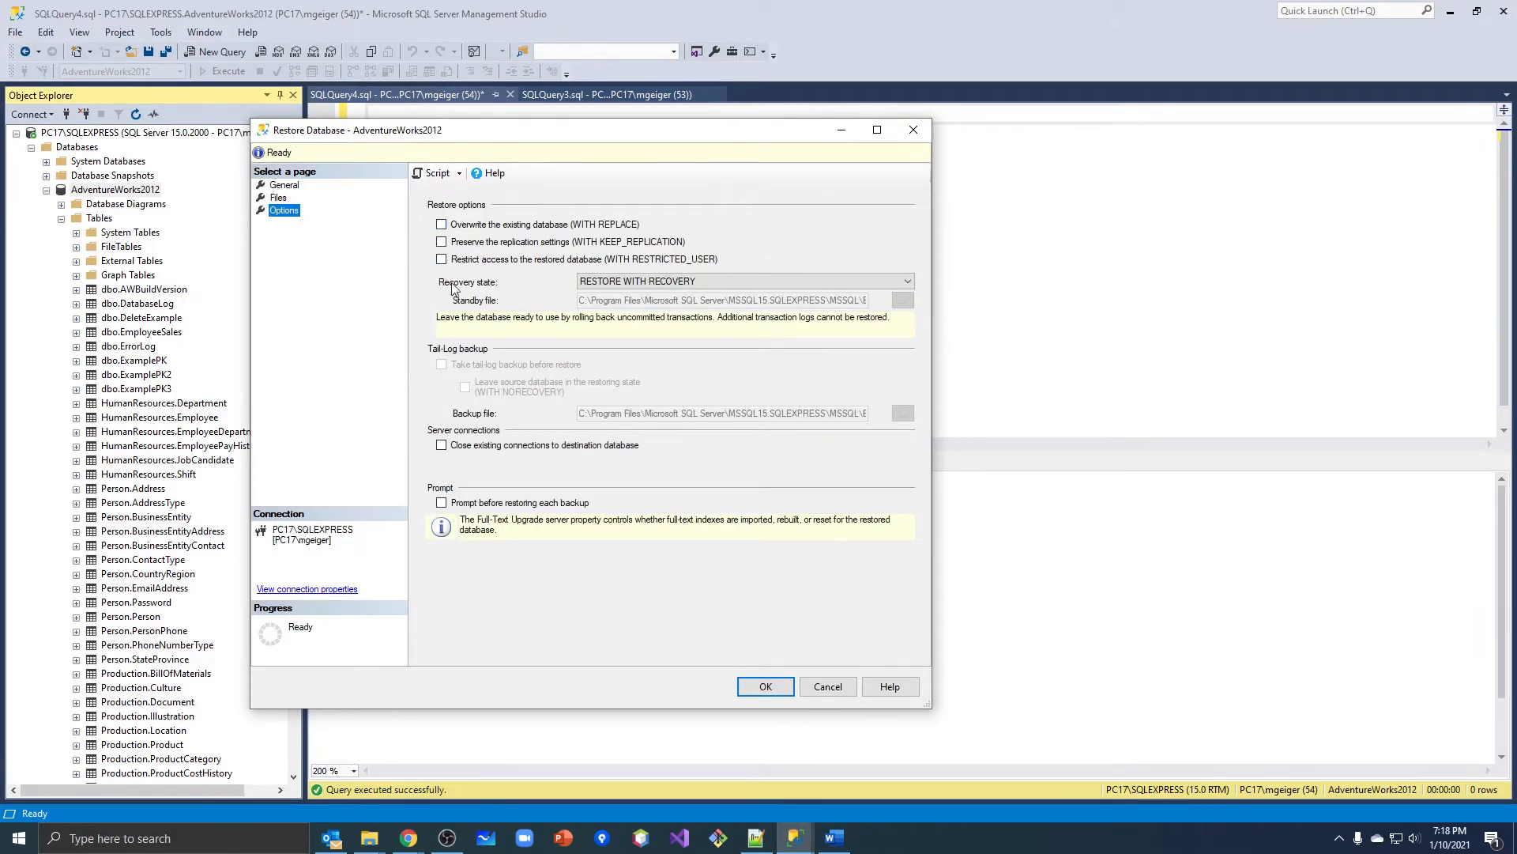
{"action": "left_click", "coordinate": [442, 226]}
{"action": "left_click", "coordinate": [297, 190]}
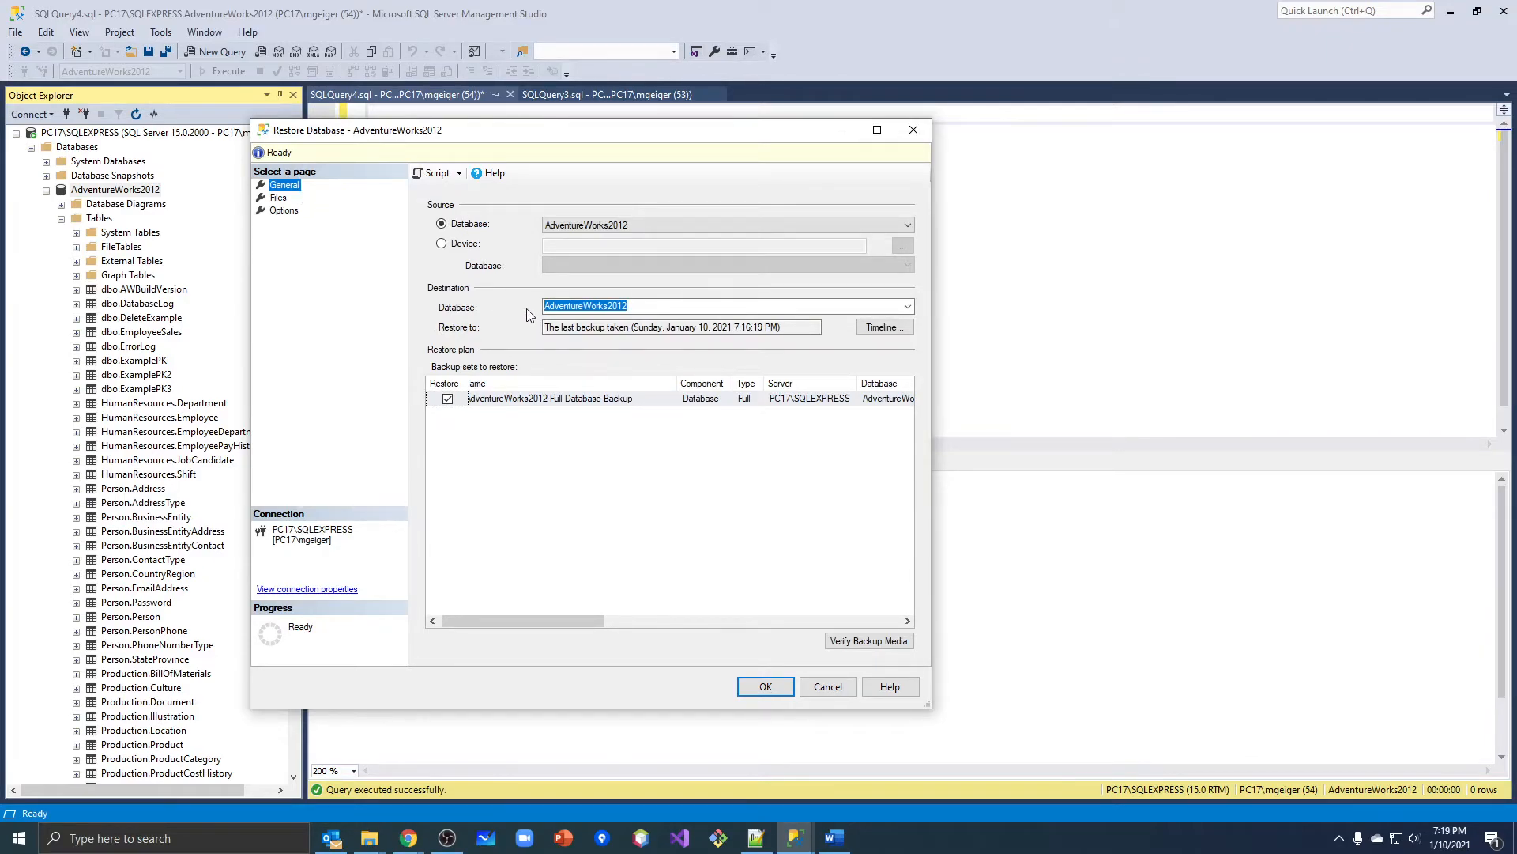
{"action": "left_click", "coordinate": [770, 688]}
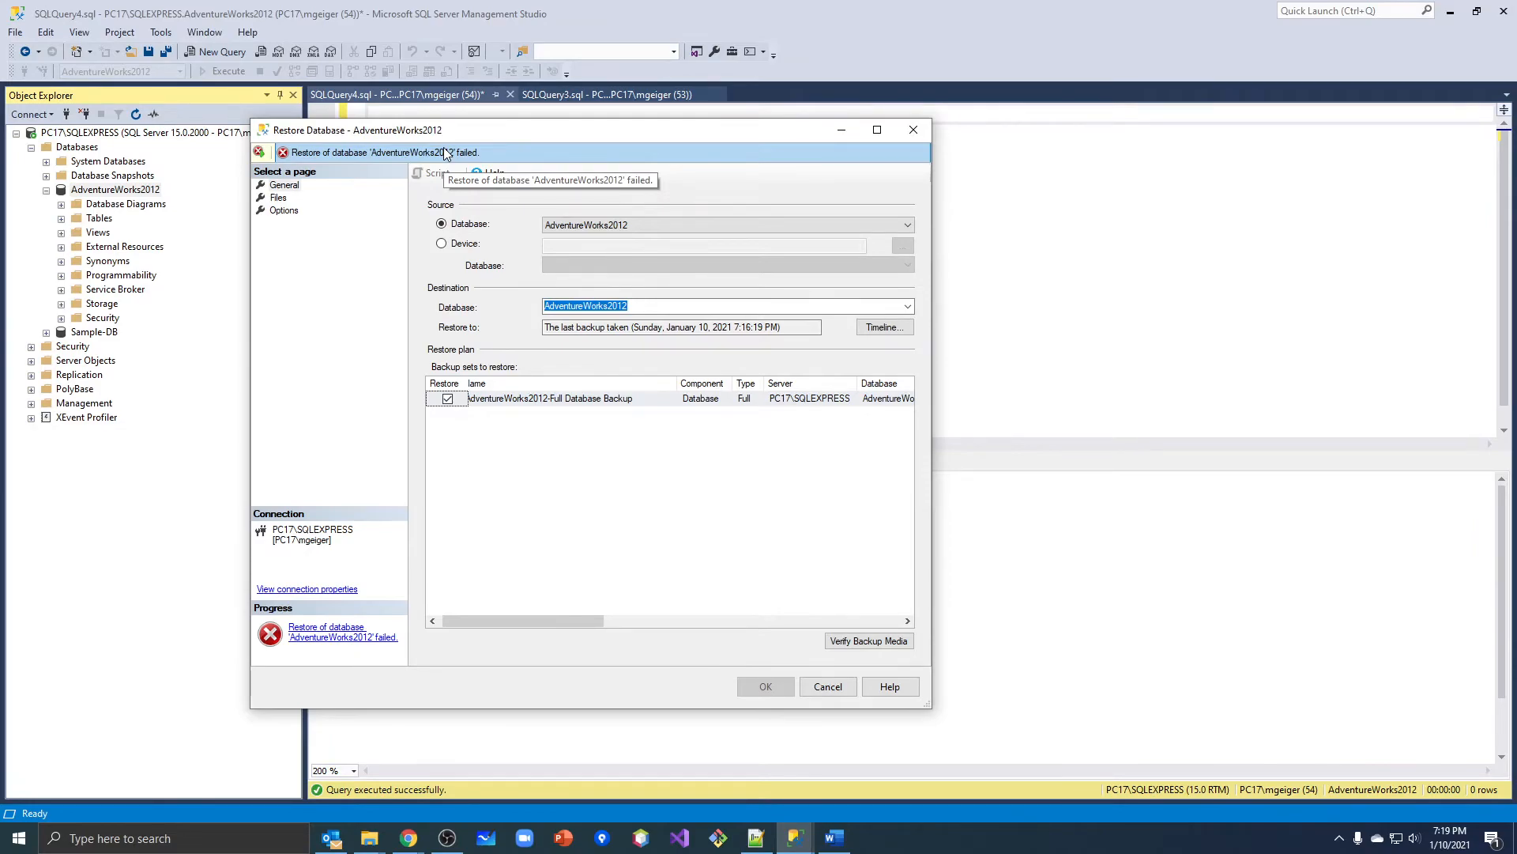
Read the details of the restore error, then close the message and the Restore Database dialog.
{"action": "left_click", "coordinate": [375, 155]}
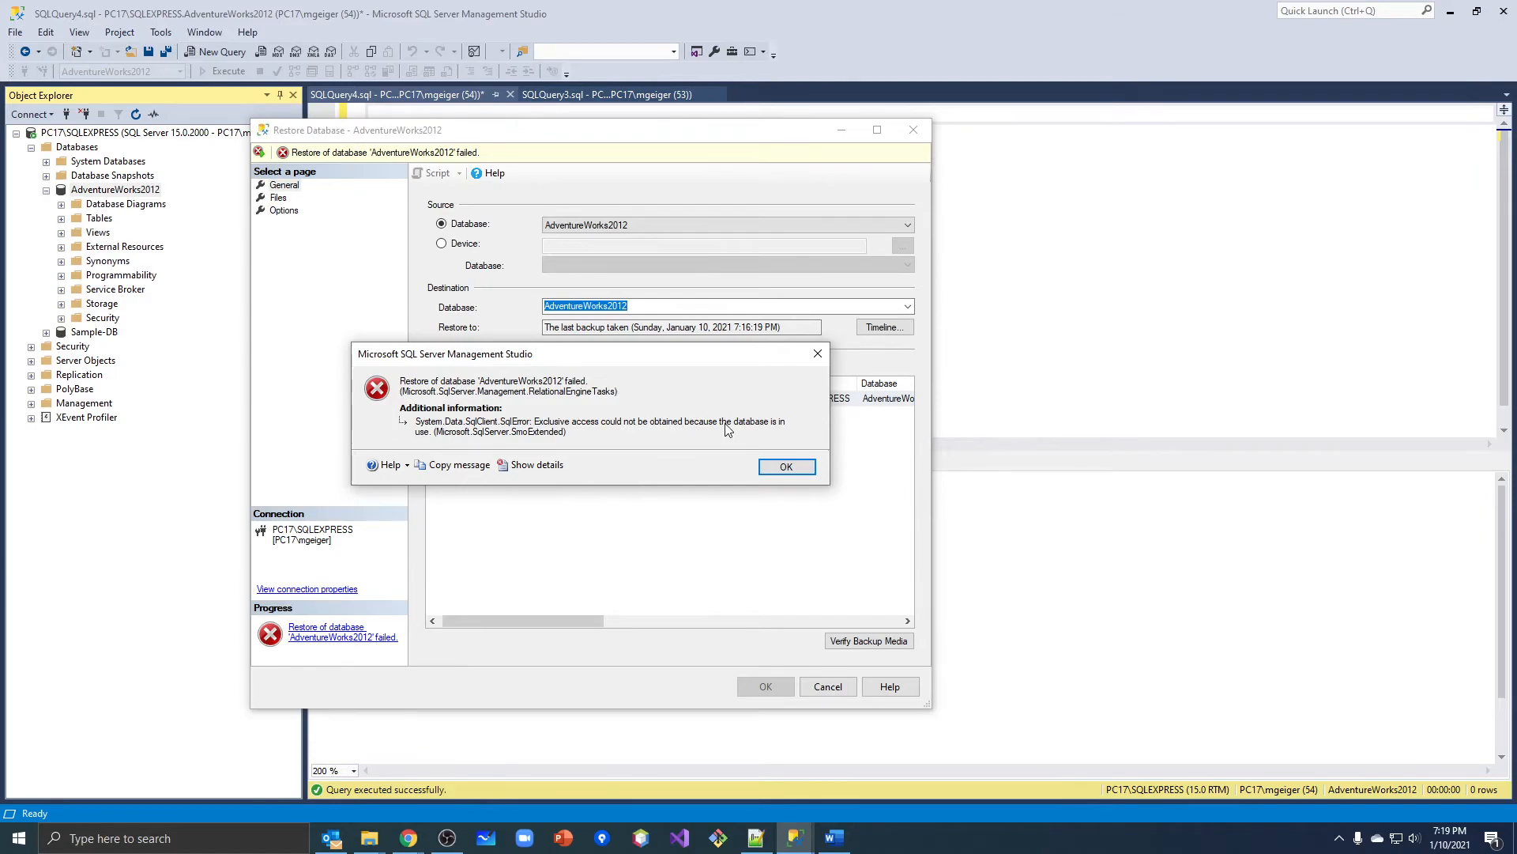
{"action": "left_click", "coordinate": [779, 468]}
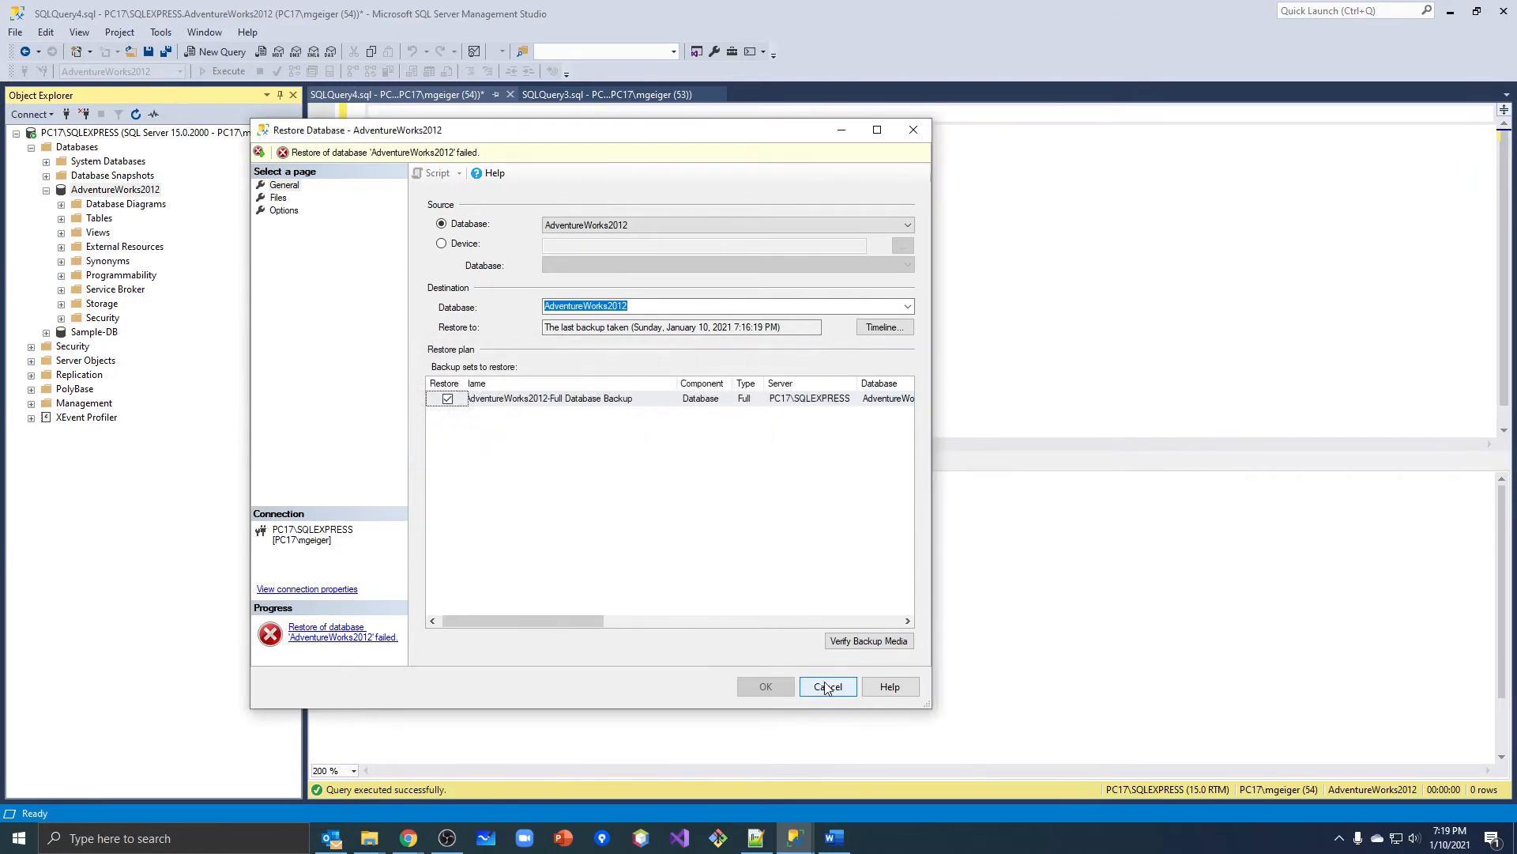
{"action": "left_click", "coordinate": [828, 687]}
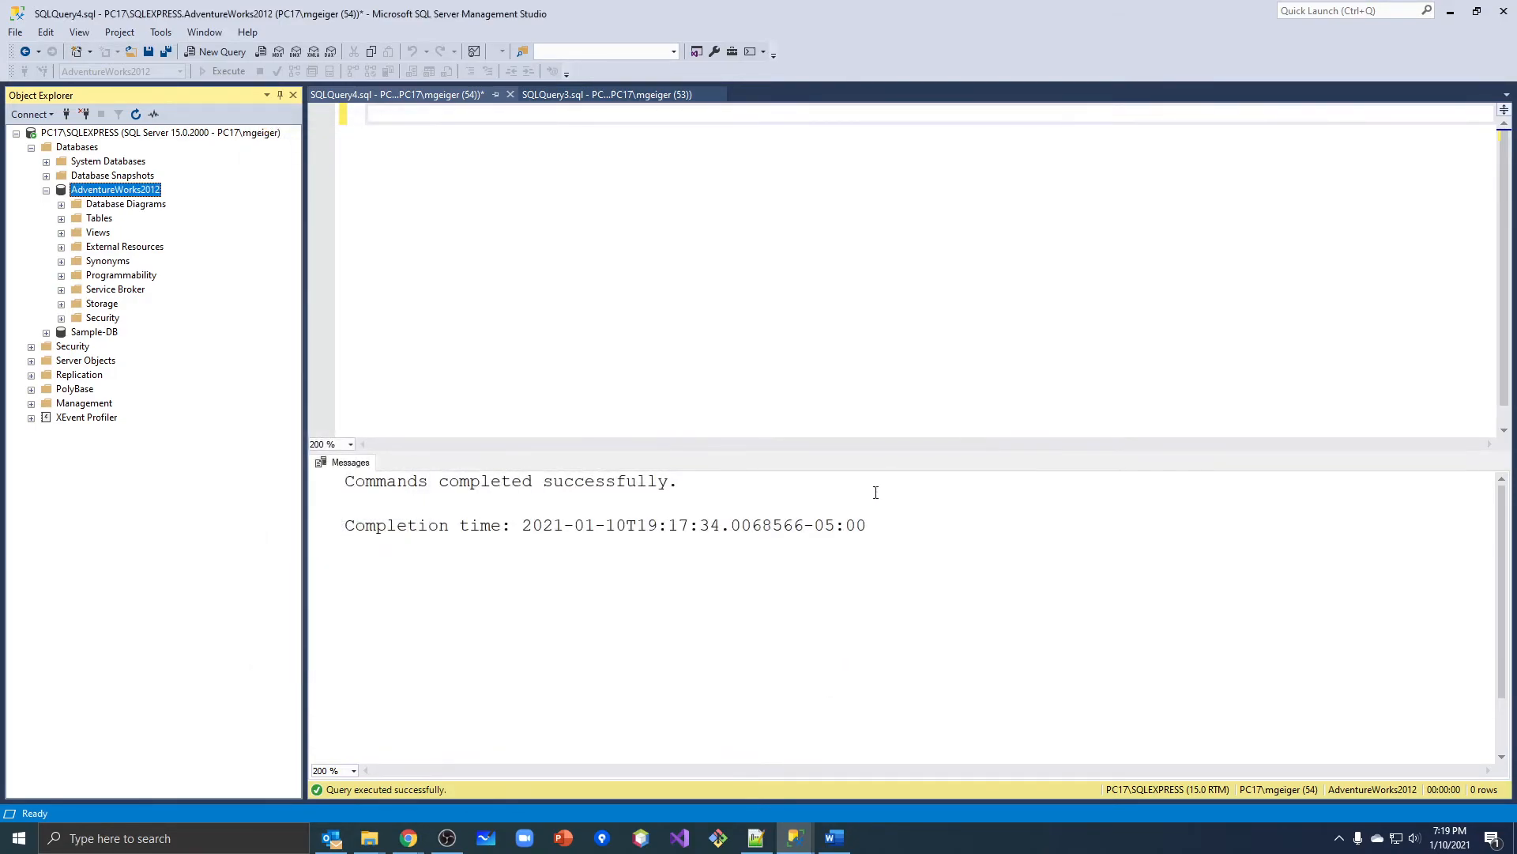
{"action": "right_click", "coordinate": [124, 194]}
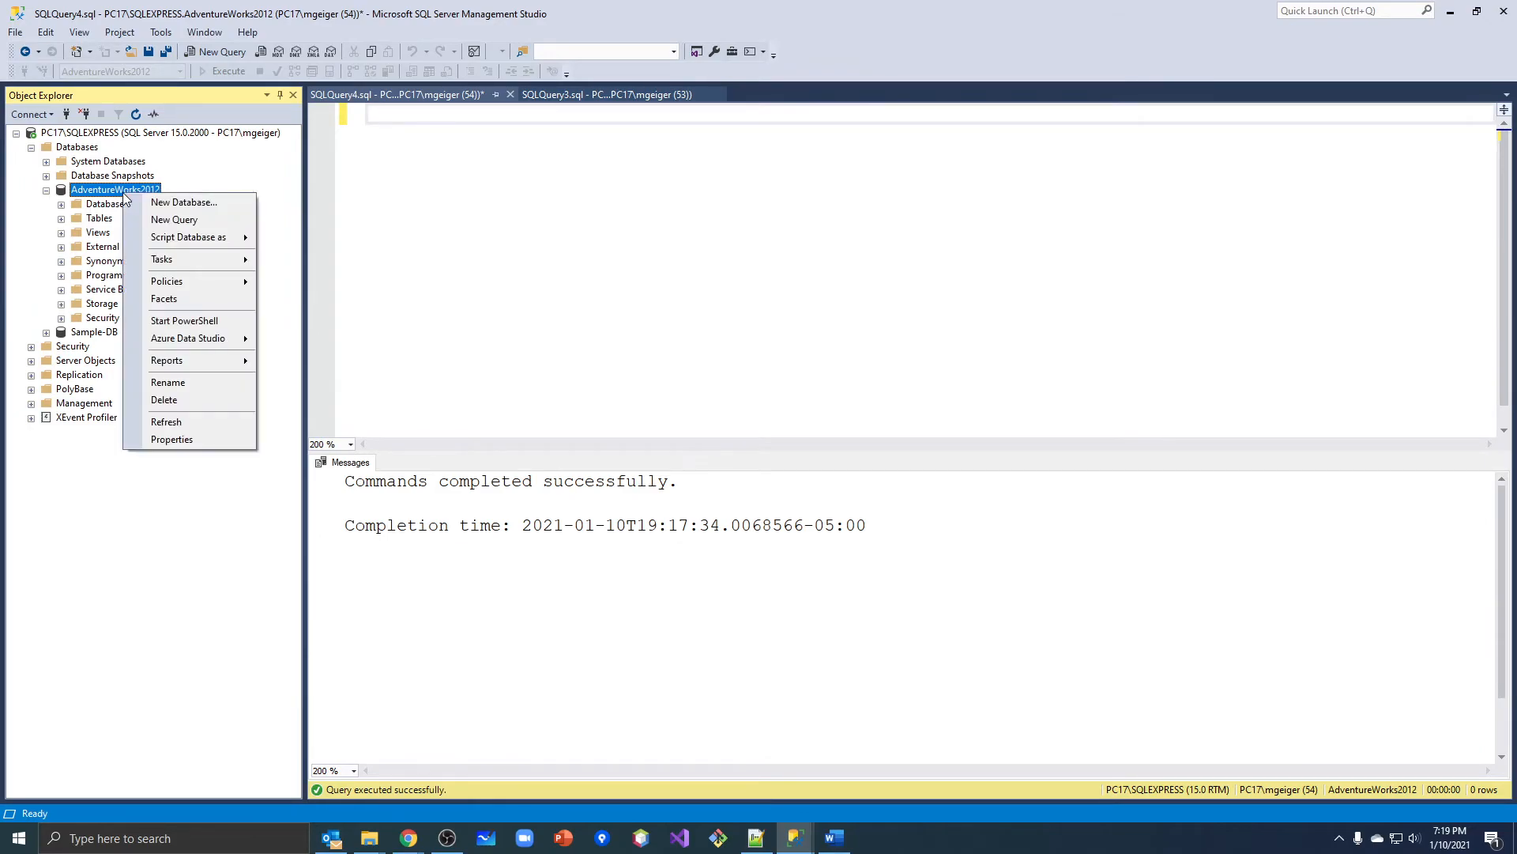
{"action": "left_click", "coordinate": [164, 399]}
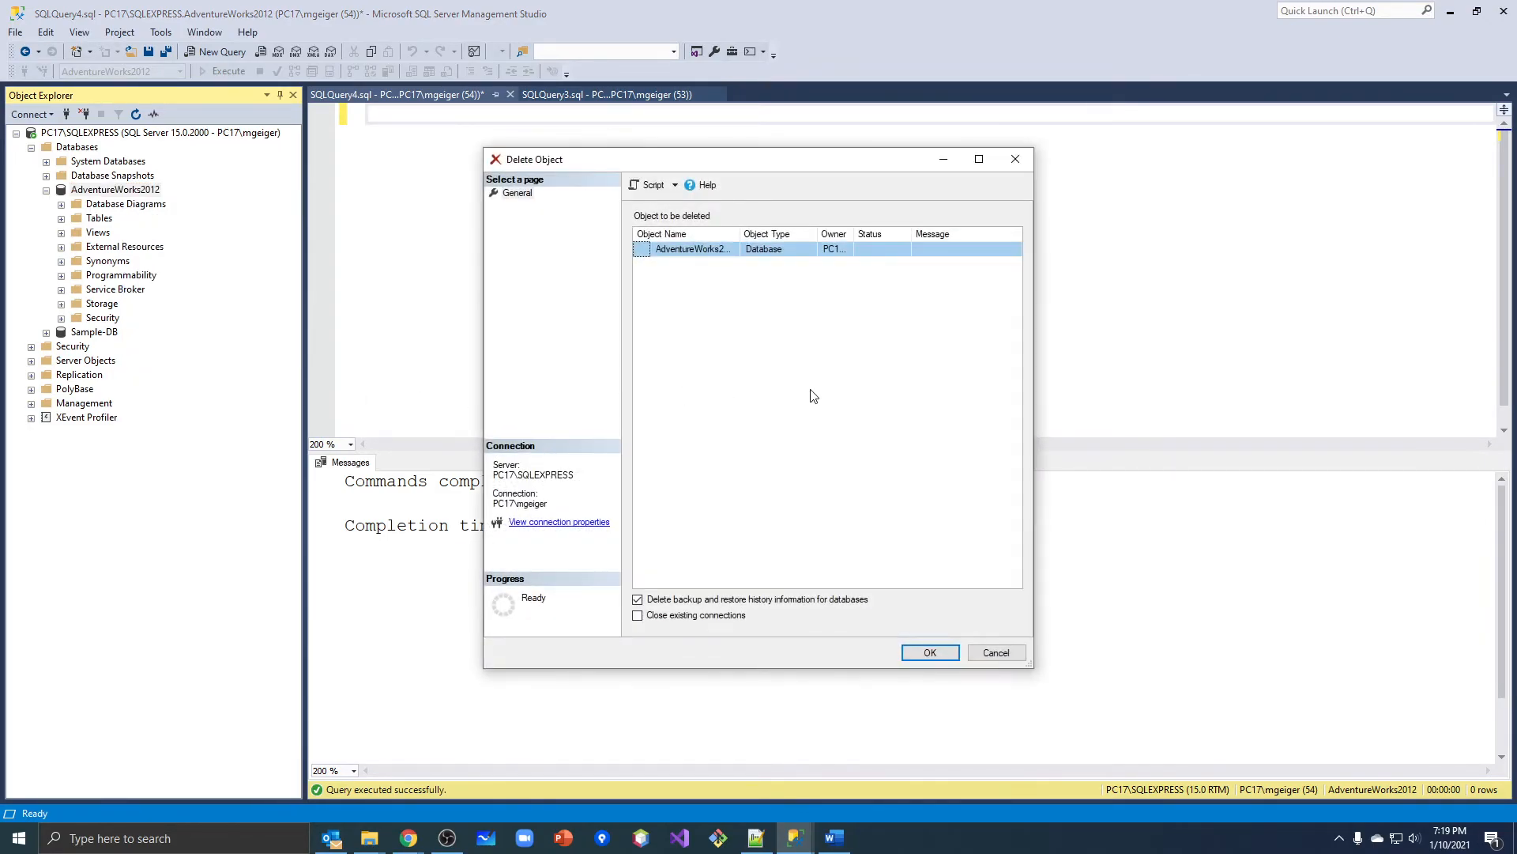
{"action": "left_click_drag", "start_coordinate": [931, 655], "coordinate": [839, 452]}
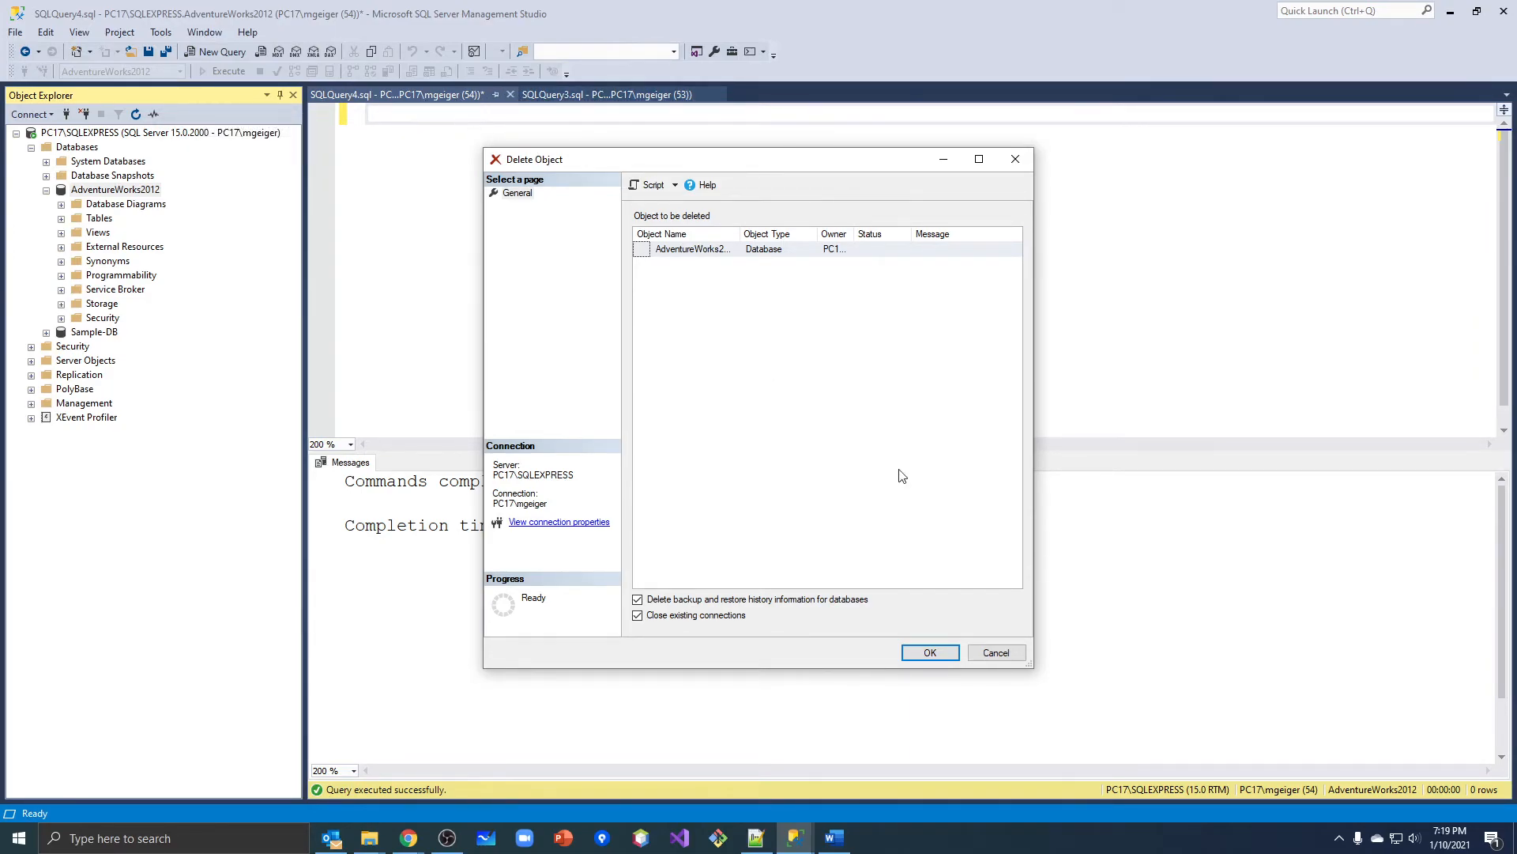
{"action": "left_click", "coordinate": [997, 652]}
Close the SQLQuery3 and SQLQuery4 queries without saving the changes to SQLQuery4.sql.
{"action": "left_click", "coordinate": [589, 95]}
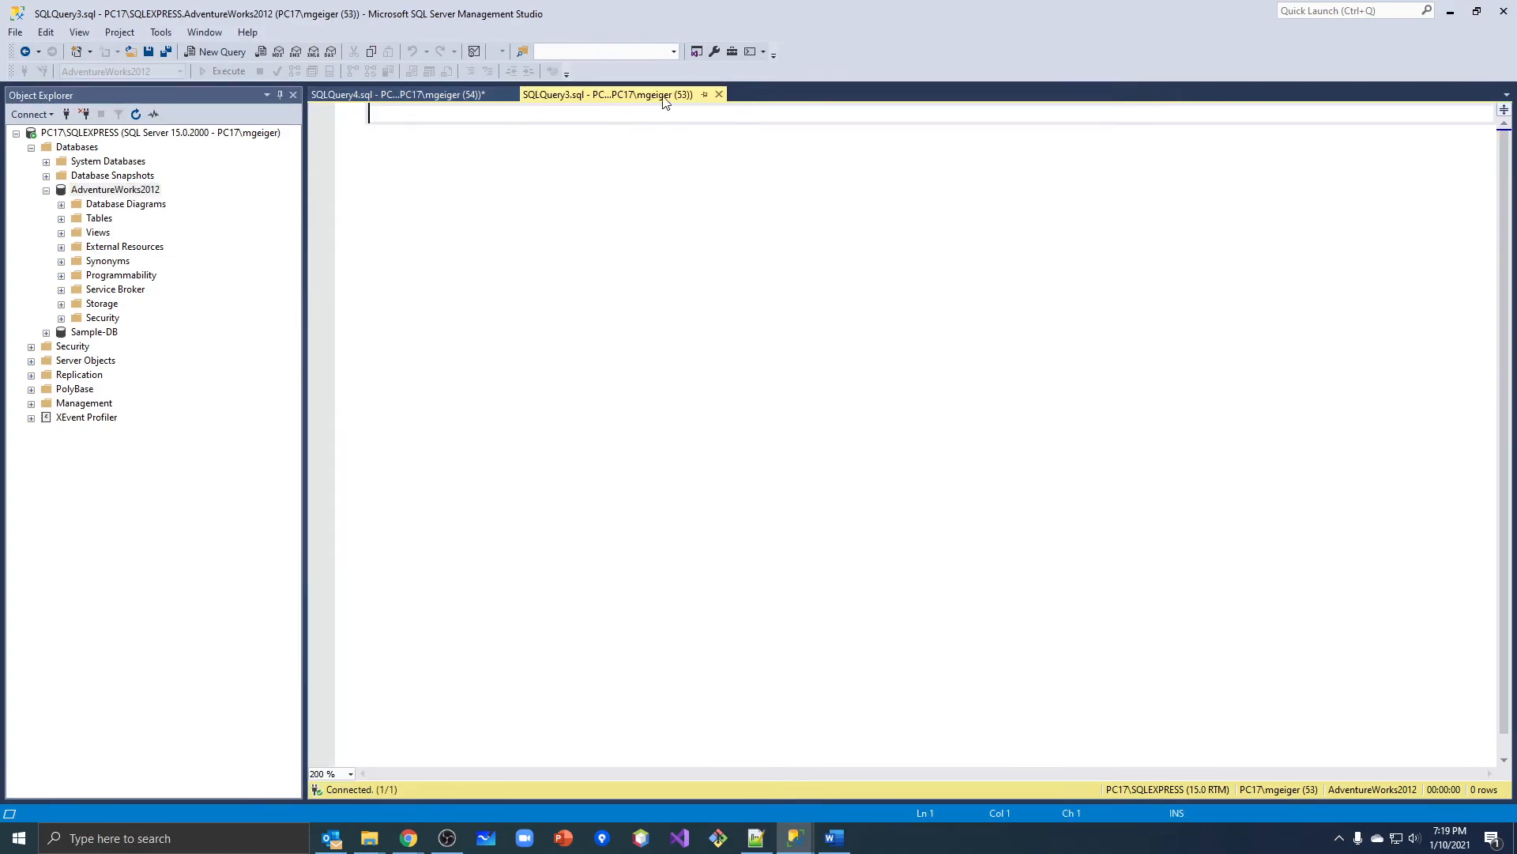
{"action": "left_click", "coordinate": [721, 95]}
{"action": "left_click", "coordinate": [510, 94]}
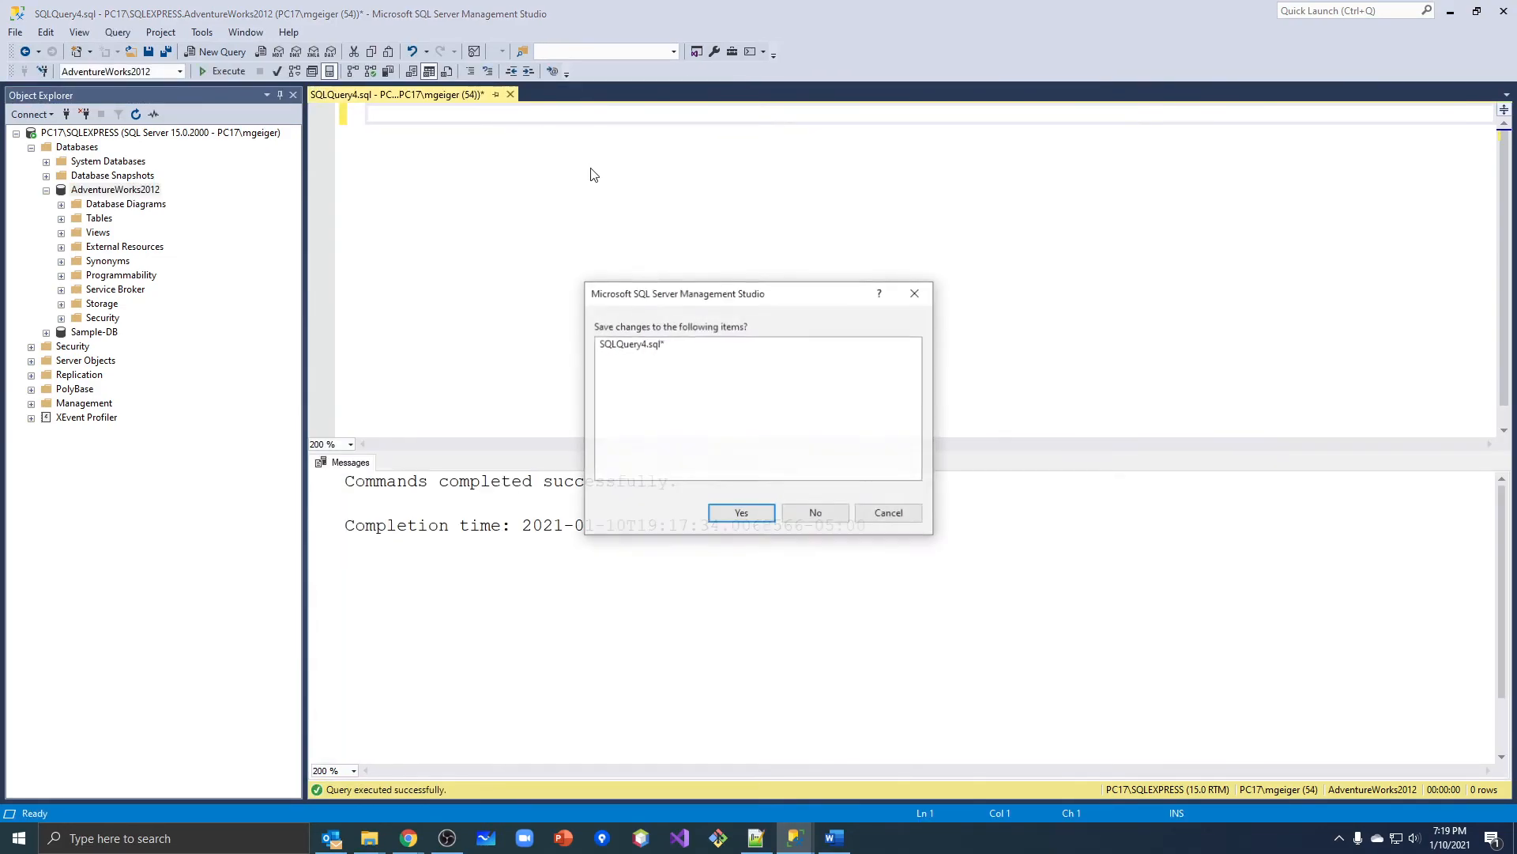
{"action": "left_click", "coordinate": [802, 514]}
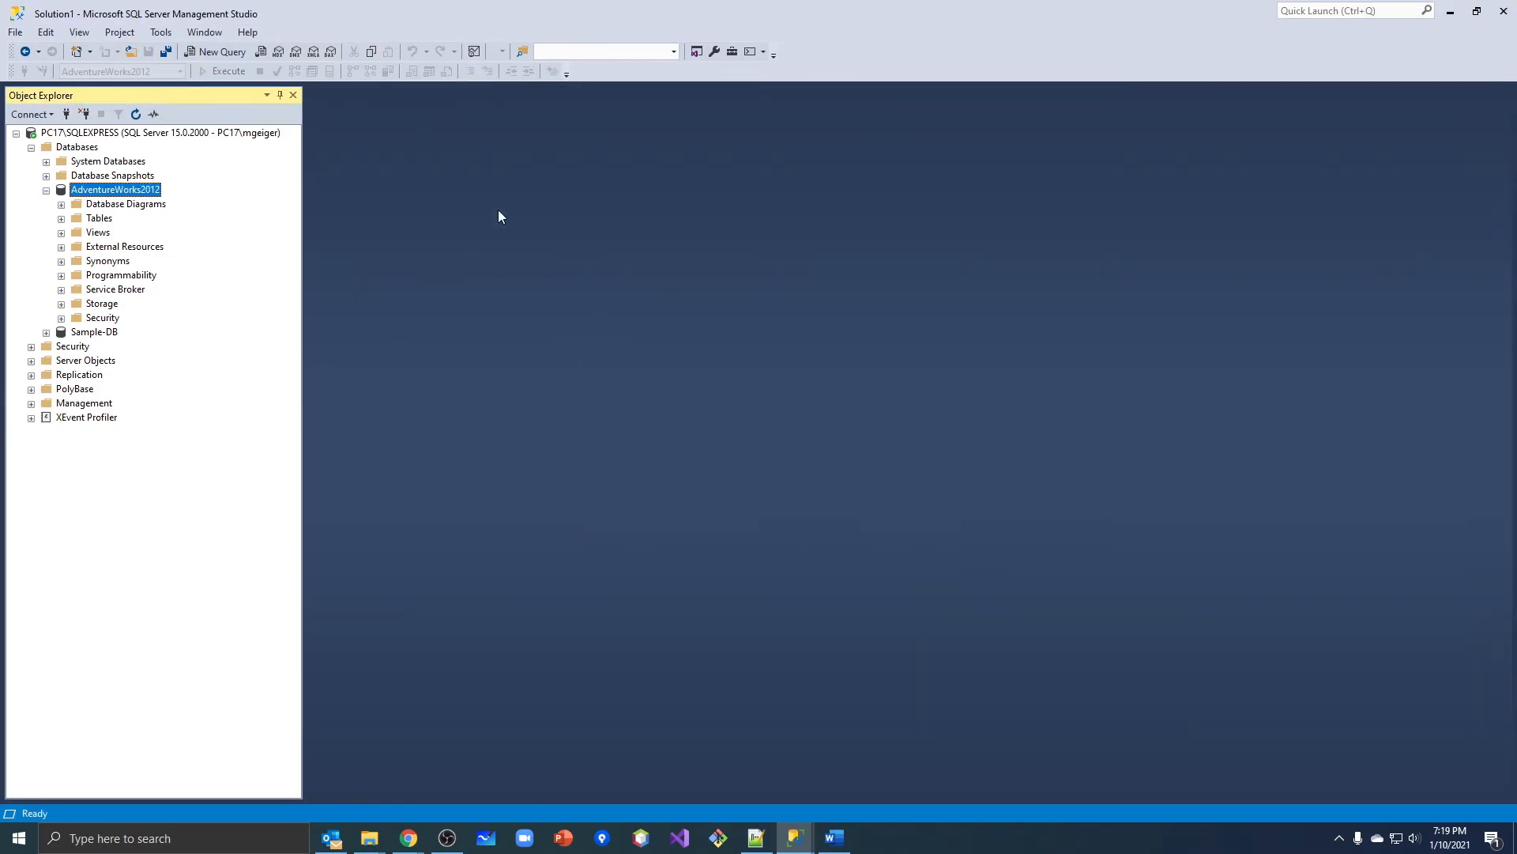
Restore the AdventureWorks2012 database from its full database backup, keeping the default restore settings, and dismiss the completion message.
{"action": "right_click", "coordinate": [110, 197]}
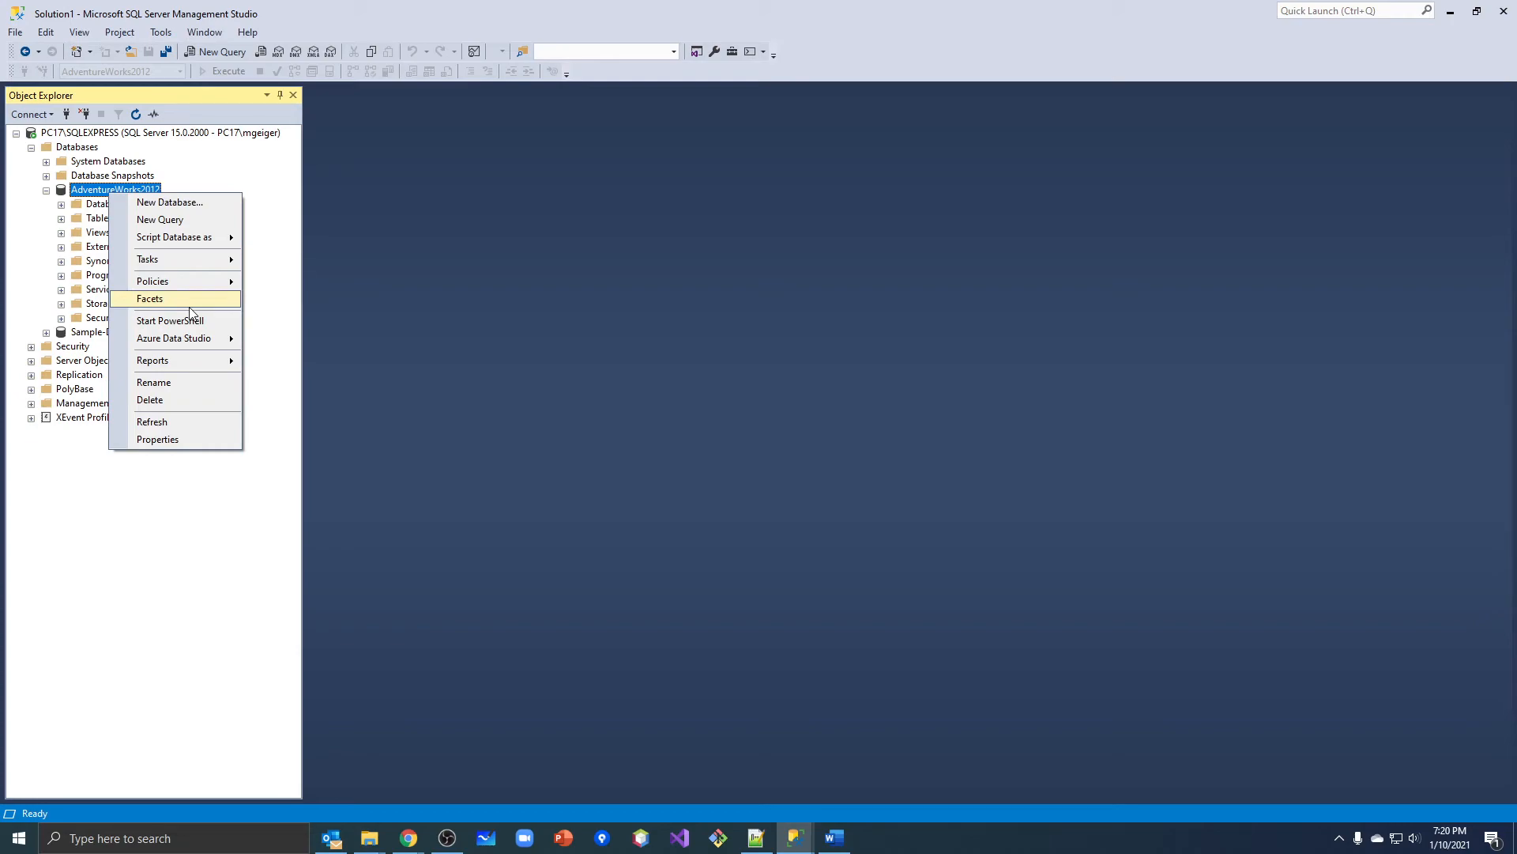
{"action": "mouse_move", "coordinate": [191, 258]}
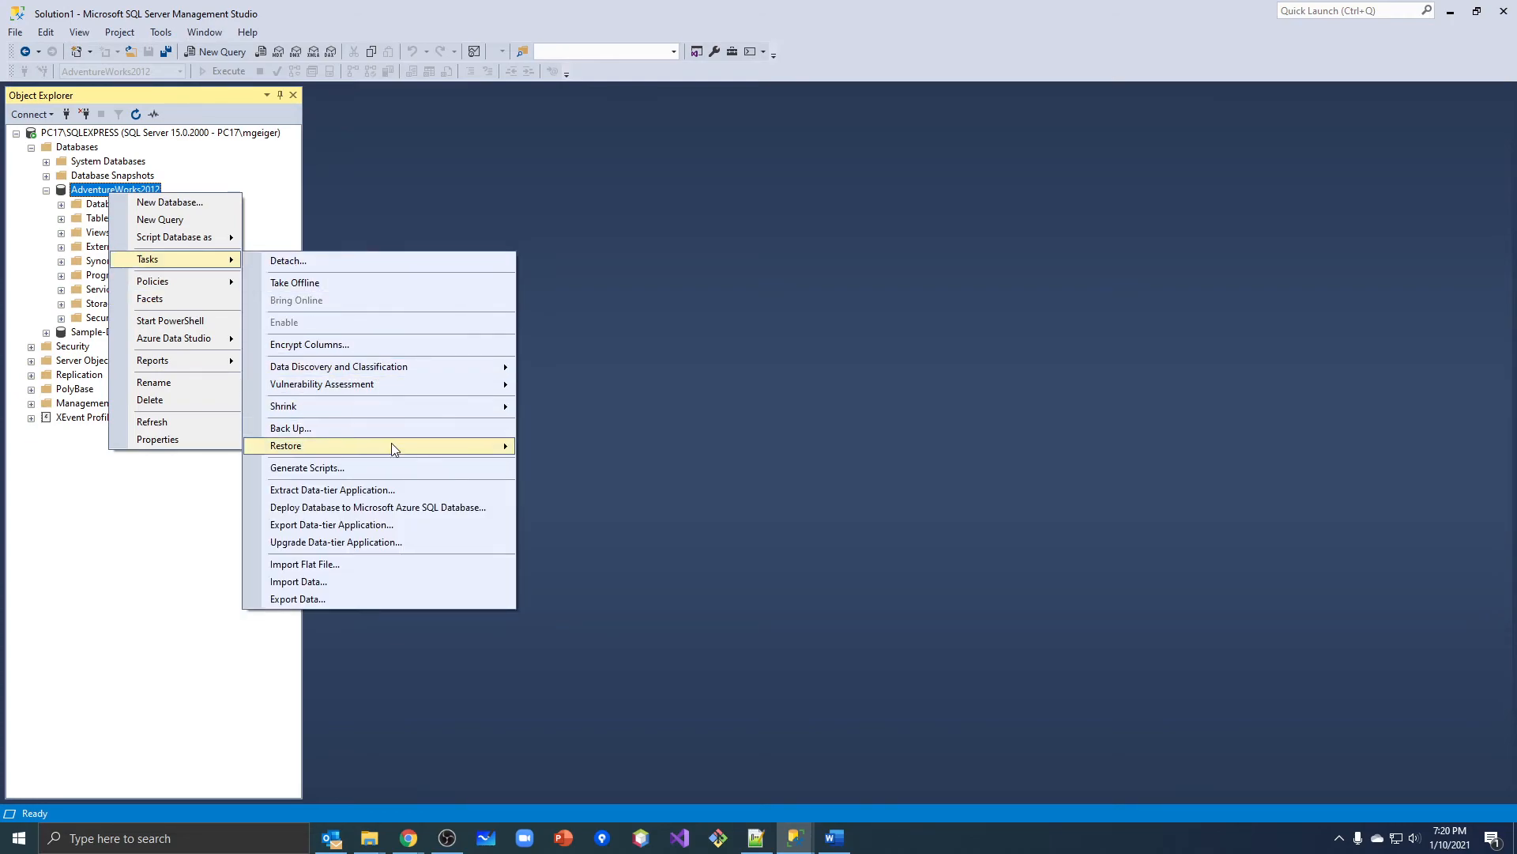
{"action": "mouse_move", "coordinate": [395, 447]}
{"action": "left_click", "coordinate": [554, 445]}
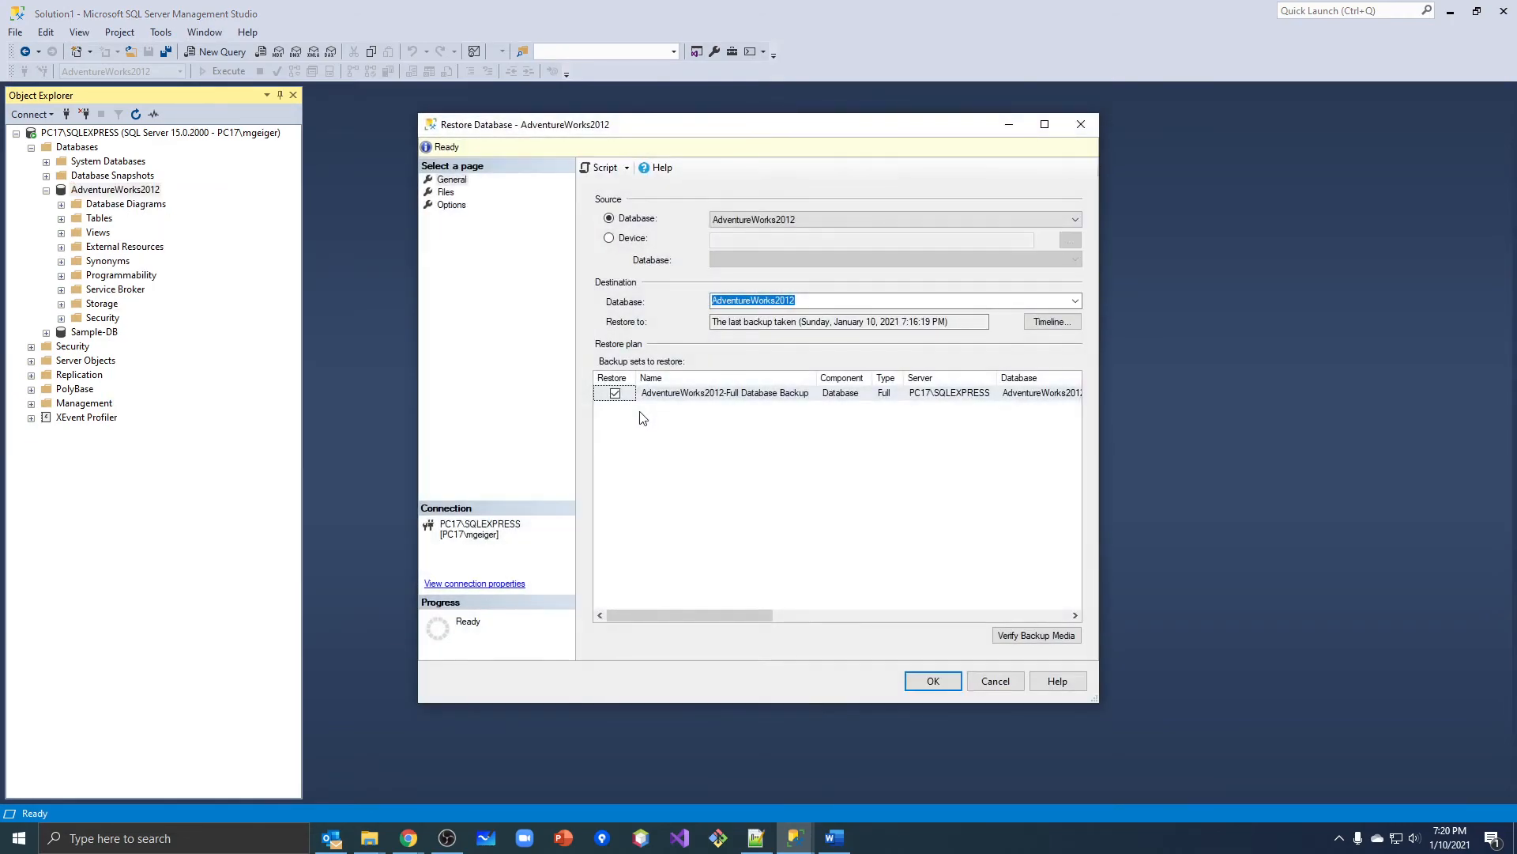
{"action": "left_click", "coordinate": [933, 682]}
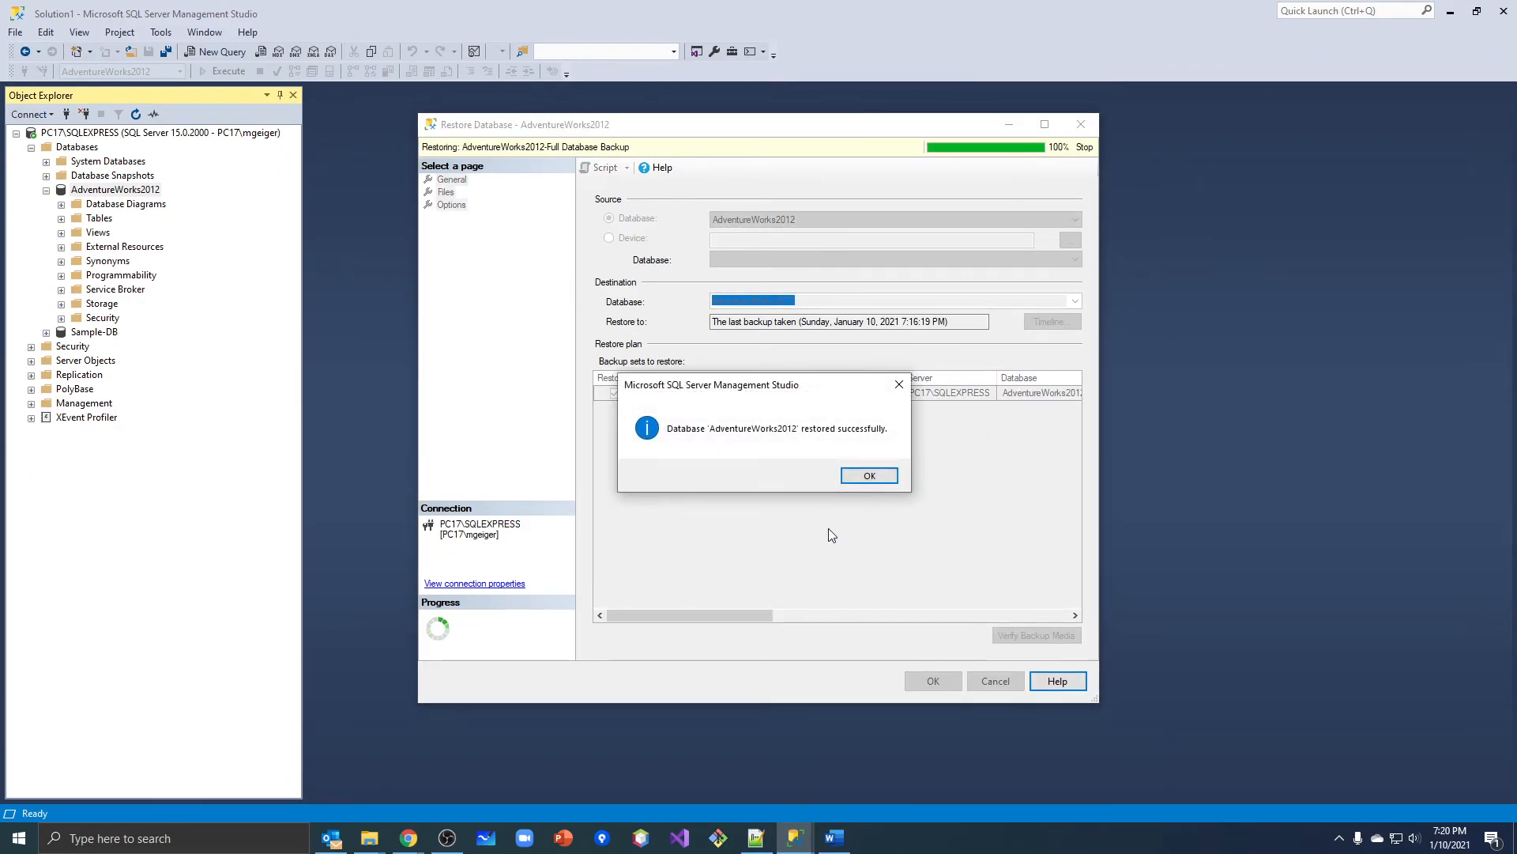
{"action": "left_click", "coordinate": [869, 476]}
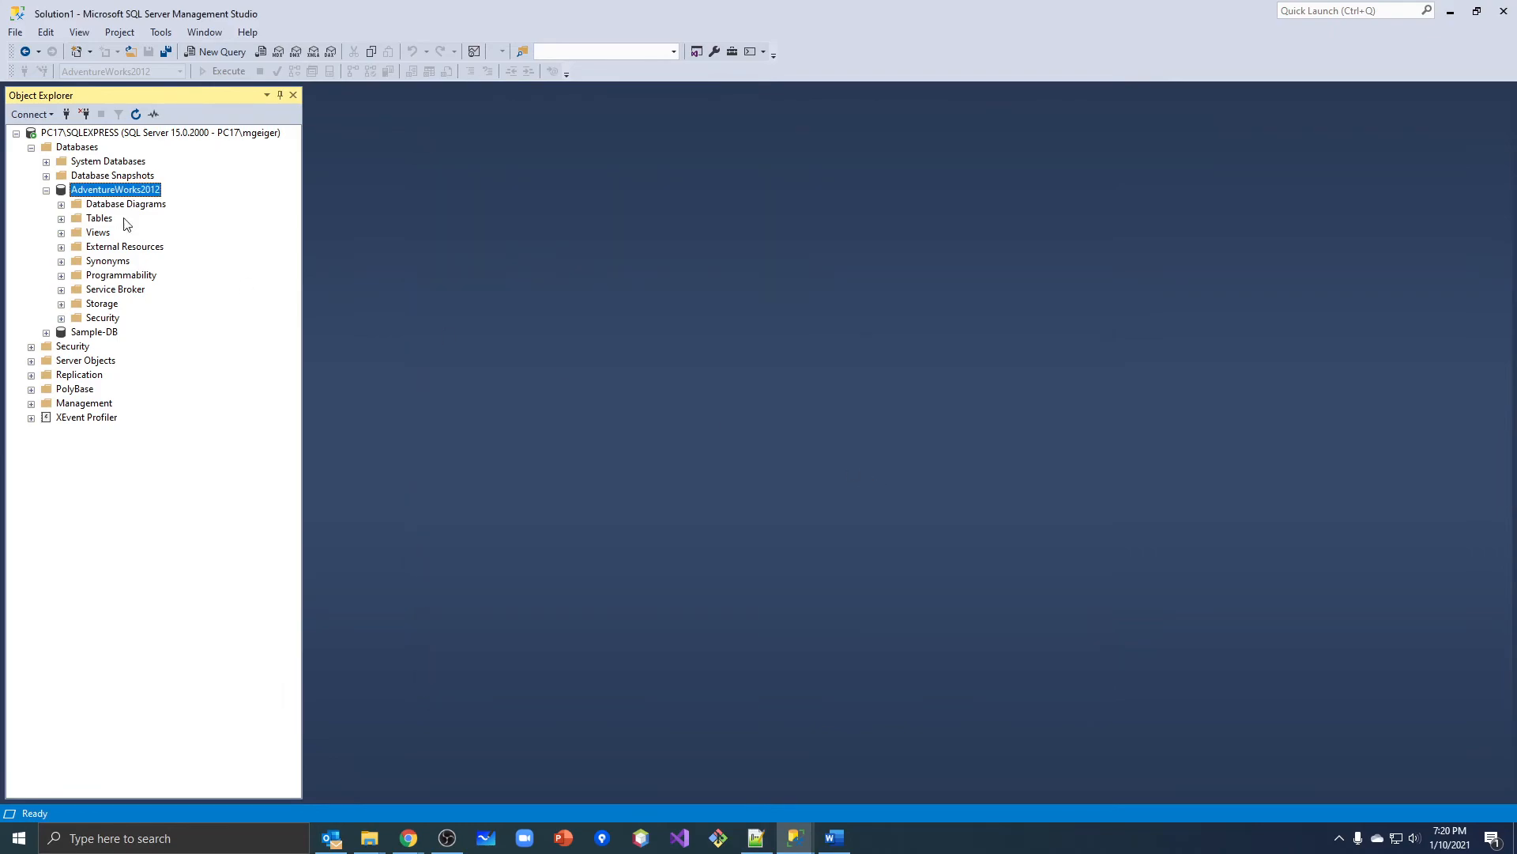
Expand the Tables folder of AdventureWorks2012, refresh it, and select the dbo.SalesTestTable table.
{"action": "left_click", "coordinate": [62, 218]}
{"action": "left_click", "coordinate": [101, 133]}
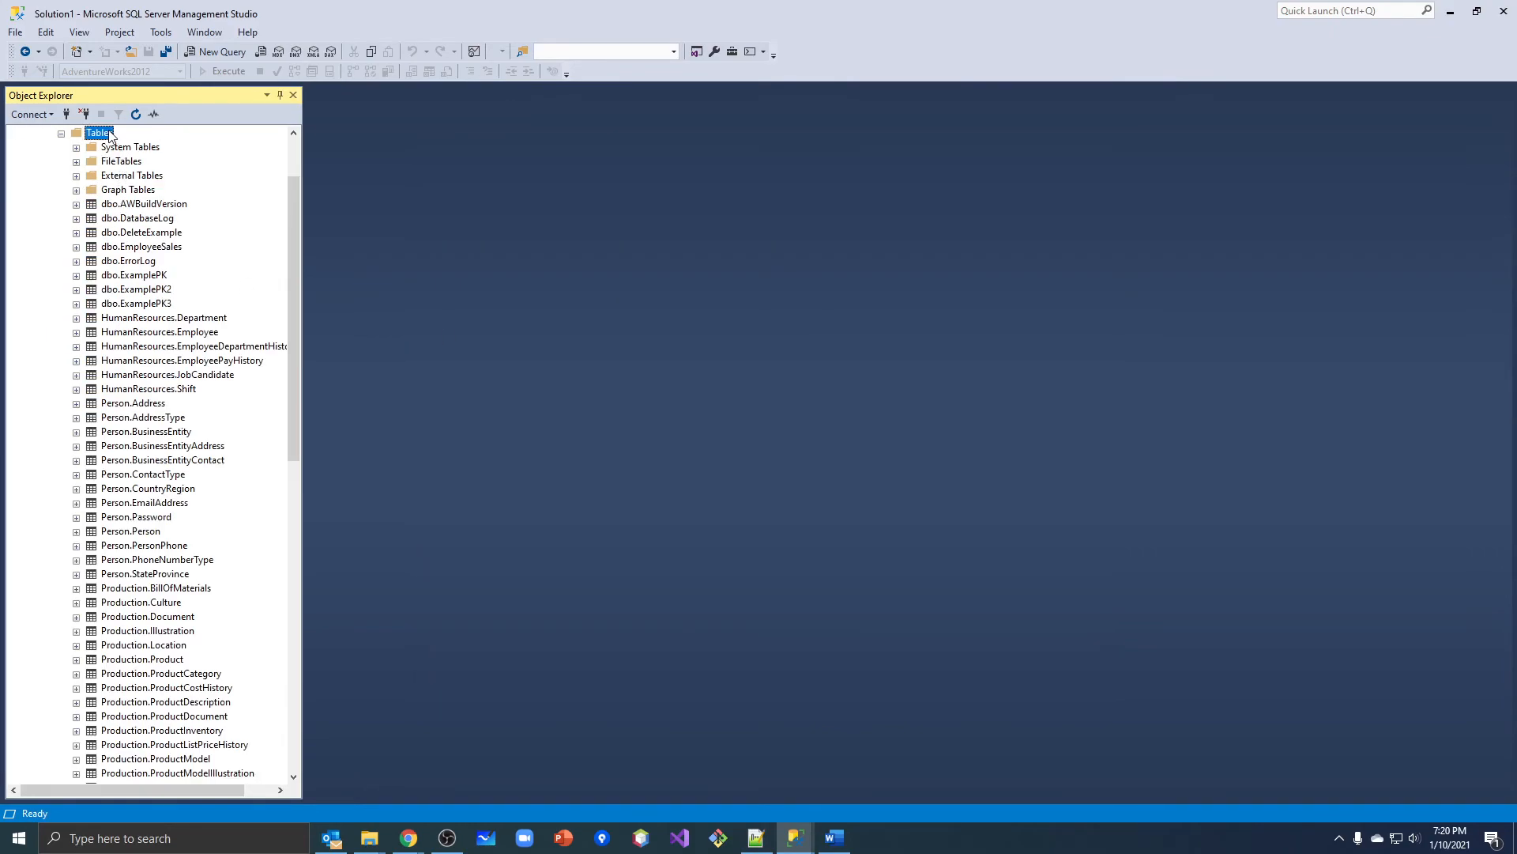
{"action": "left_click", "coordinate": [136, 113]}
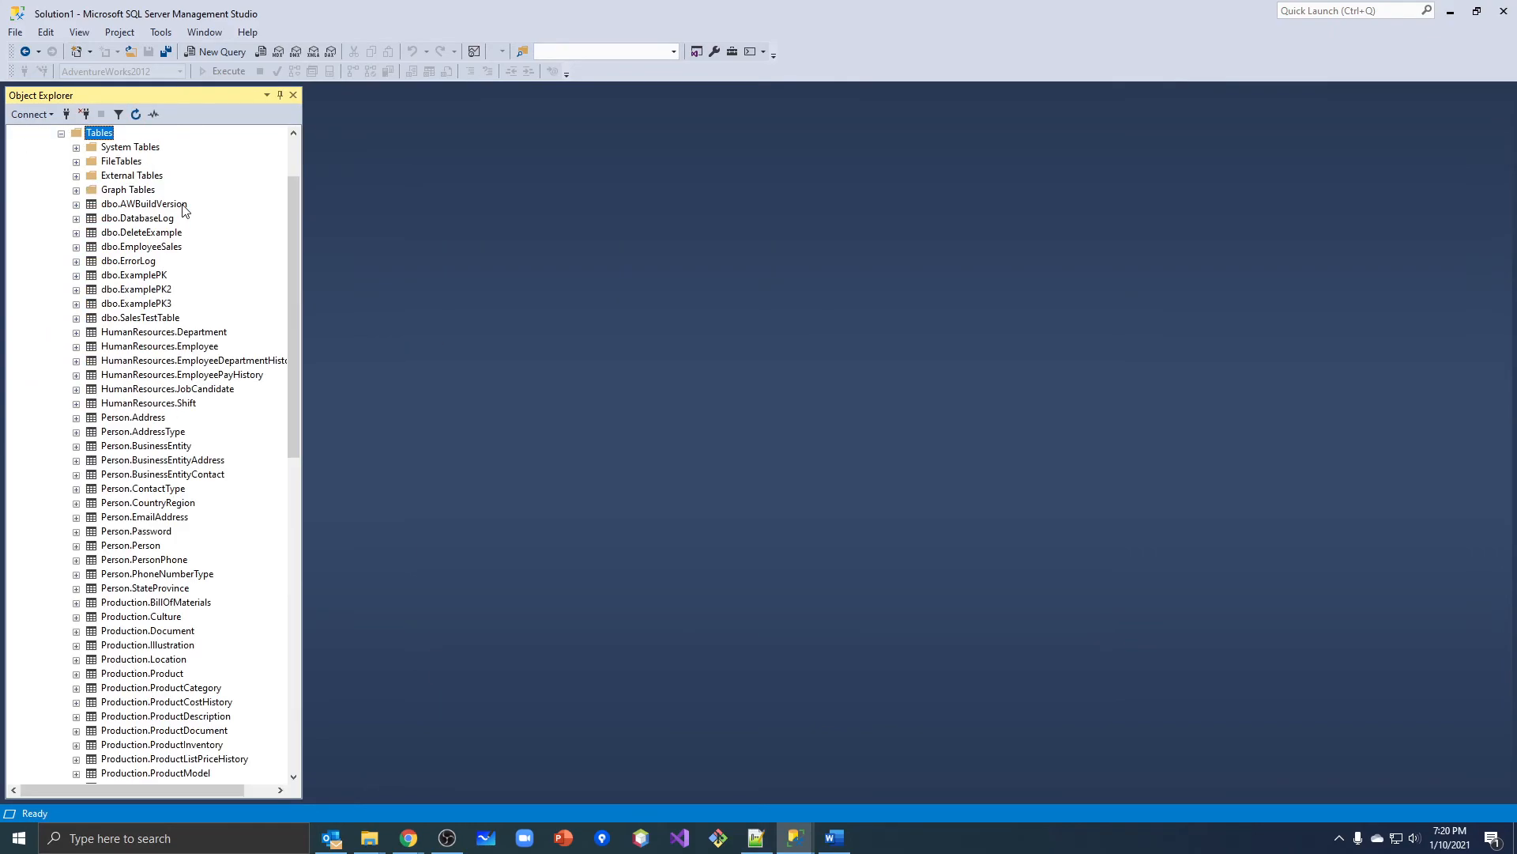
{"action": "left_click", "coordinate": [158, 318]}
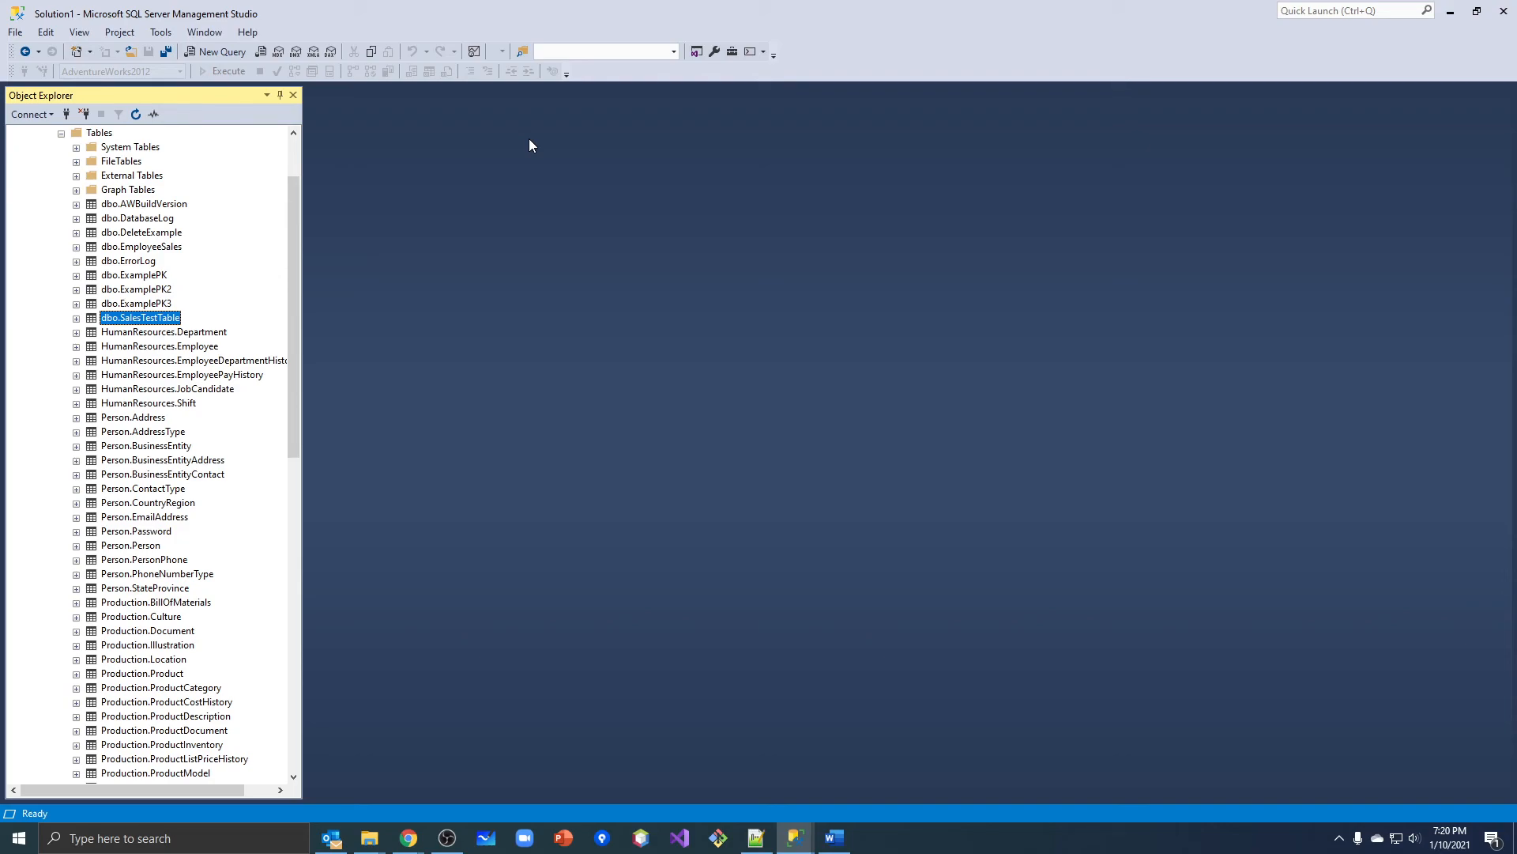
Script the AdventureWorks2012 database restore to a new query window, then close the Restore Database dialog without running it.
{"action": "scroll", "coordinate": [158, 169], "scroll_direction": "up", "scroll_amount": 2}
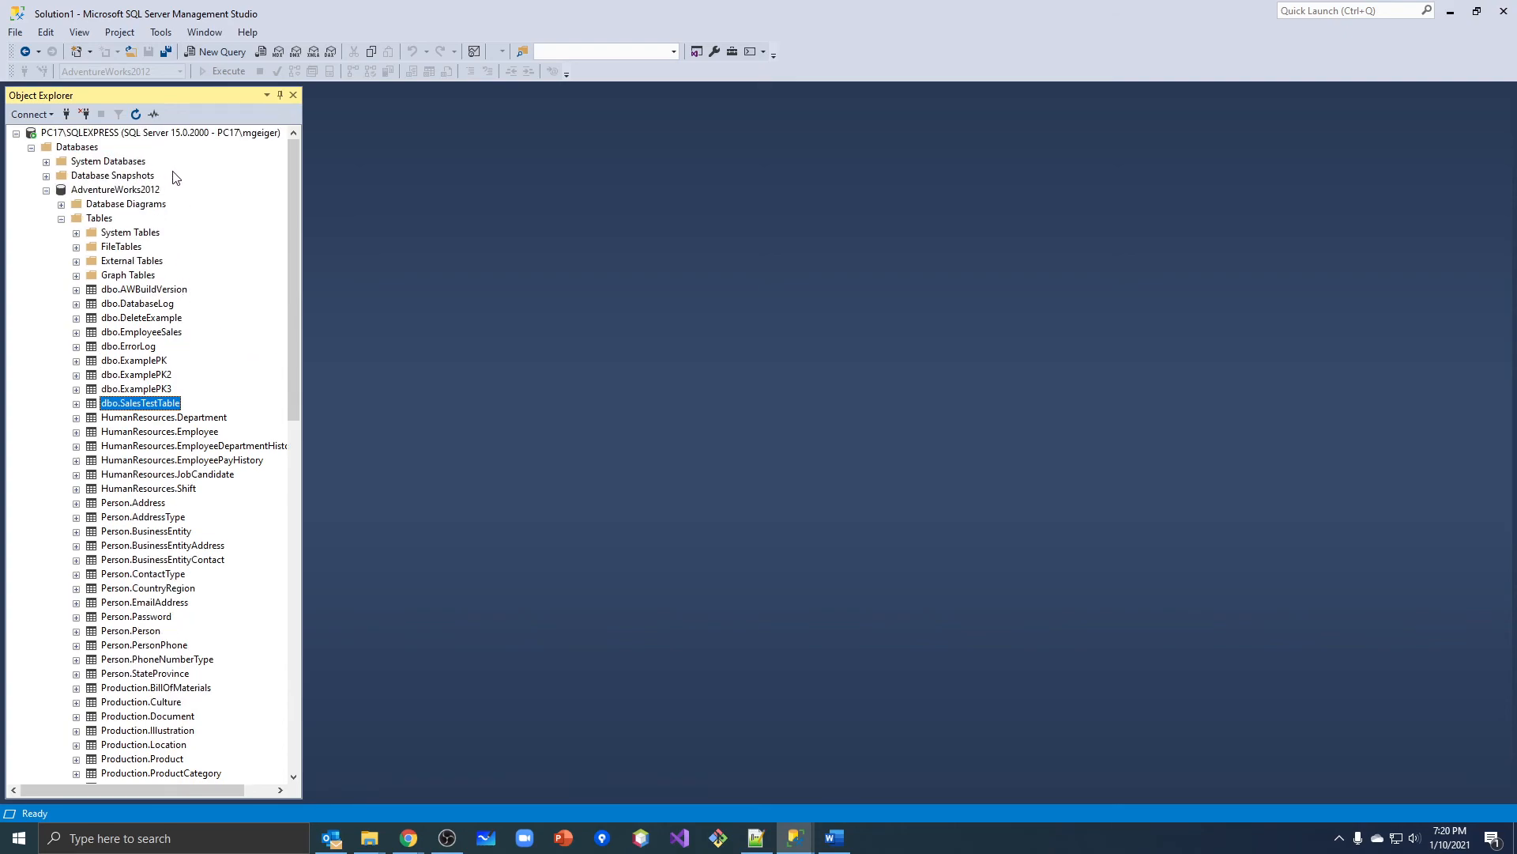
{"action": "right_click", "coordinate": [126, 191]}
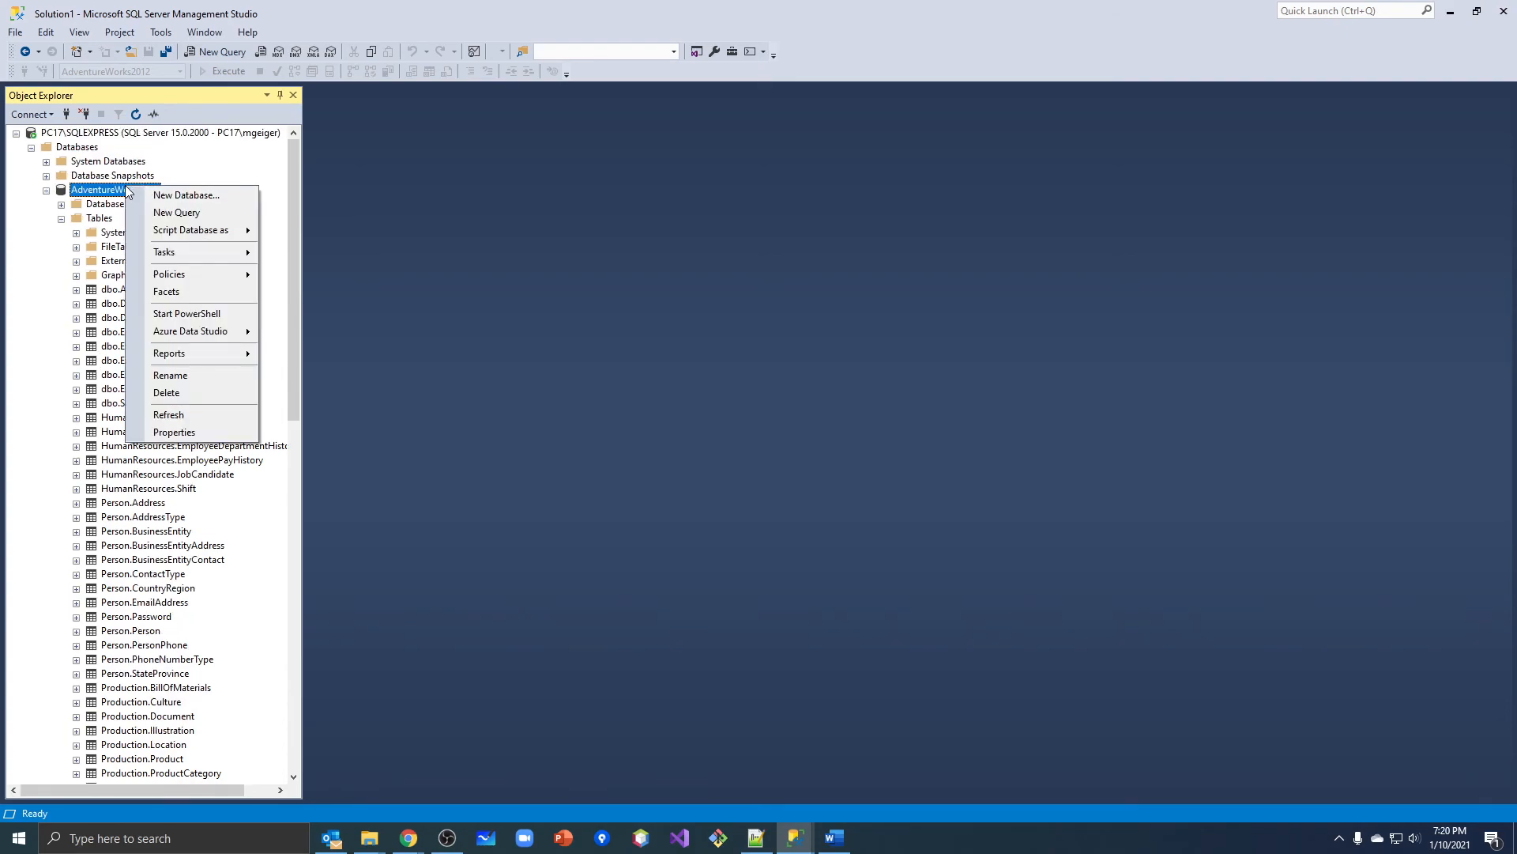
{"action": "mouse_move", "coordinate": [201, 231]}
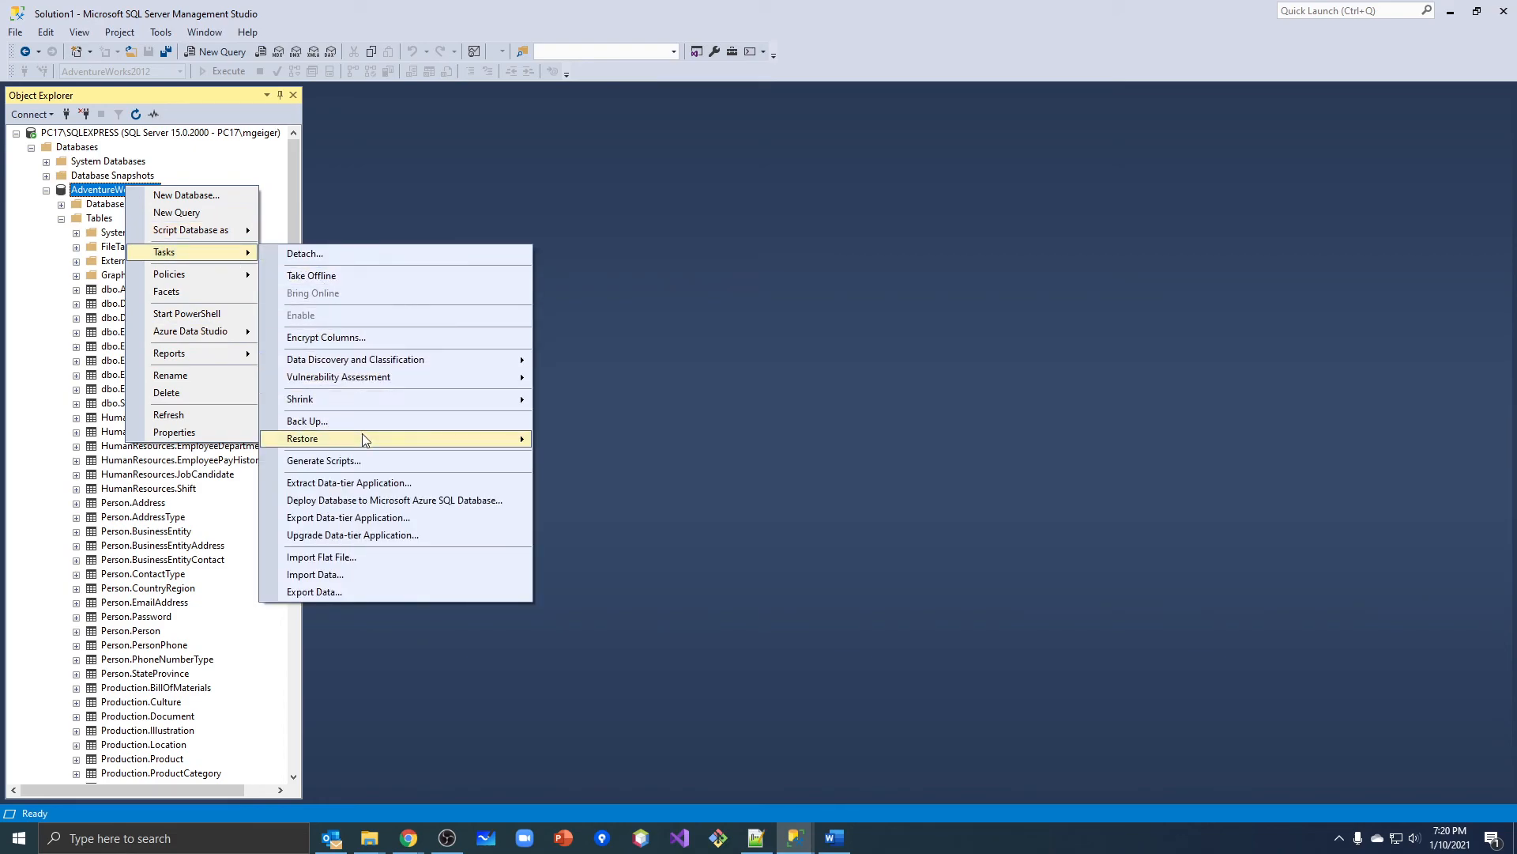
{"action": "left_click", "coordinate": [555, 443]}
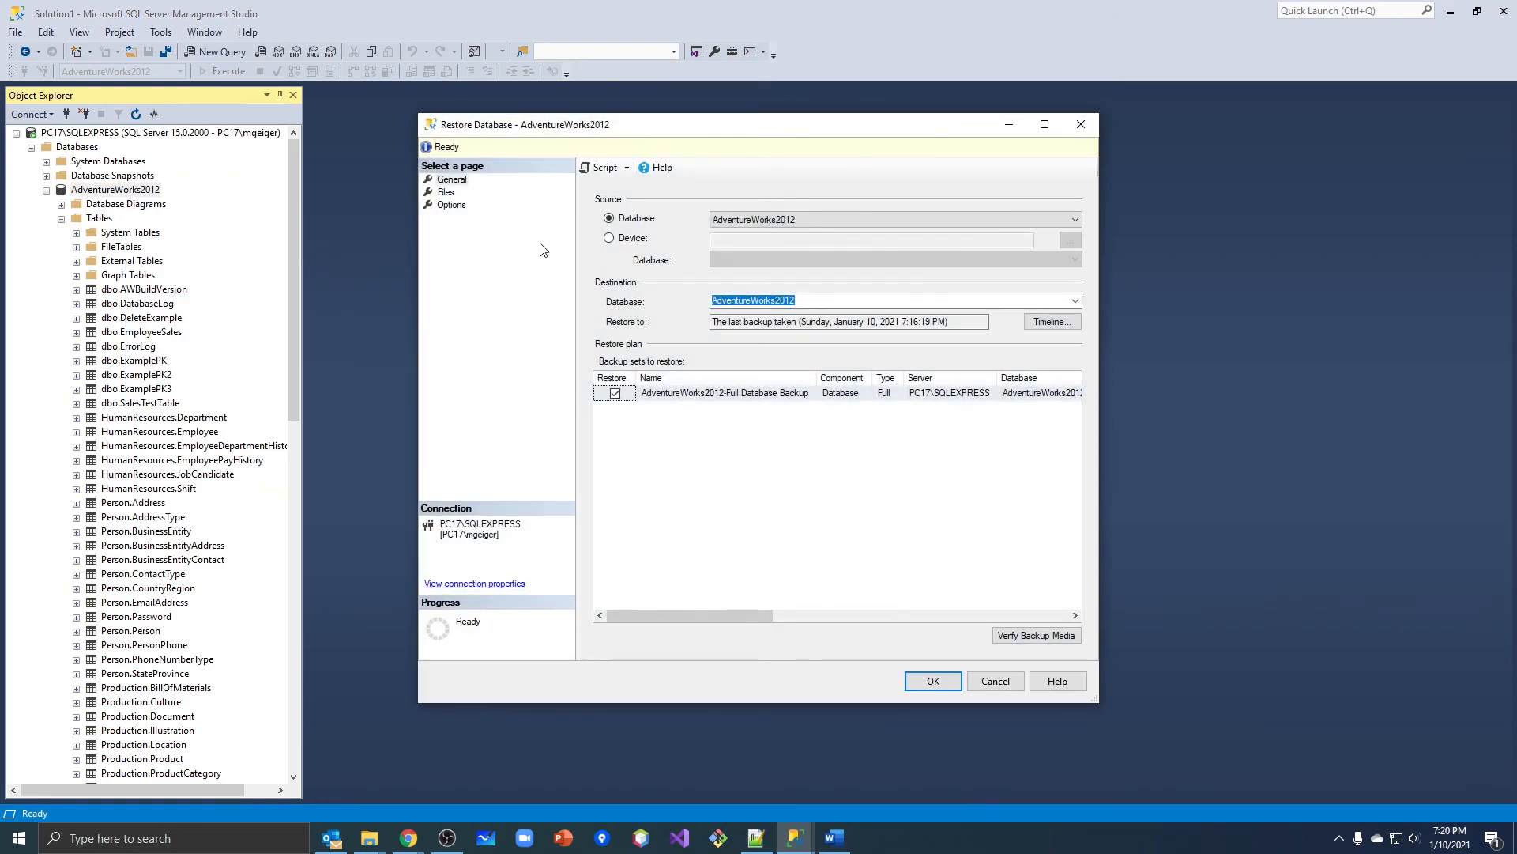
{"action": "left_click", "coordinate": [601, 170]}
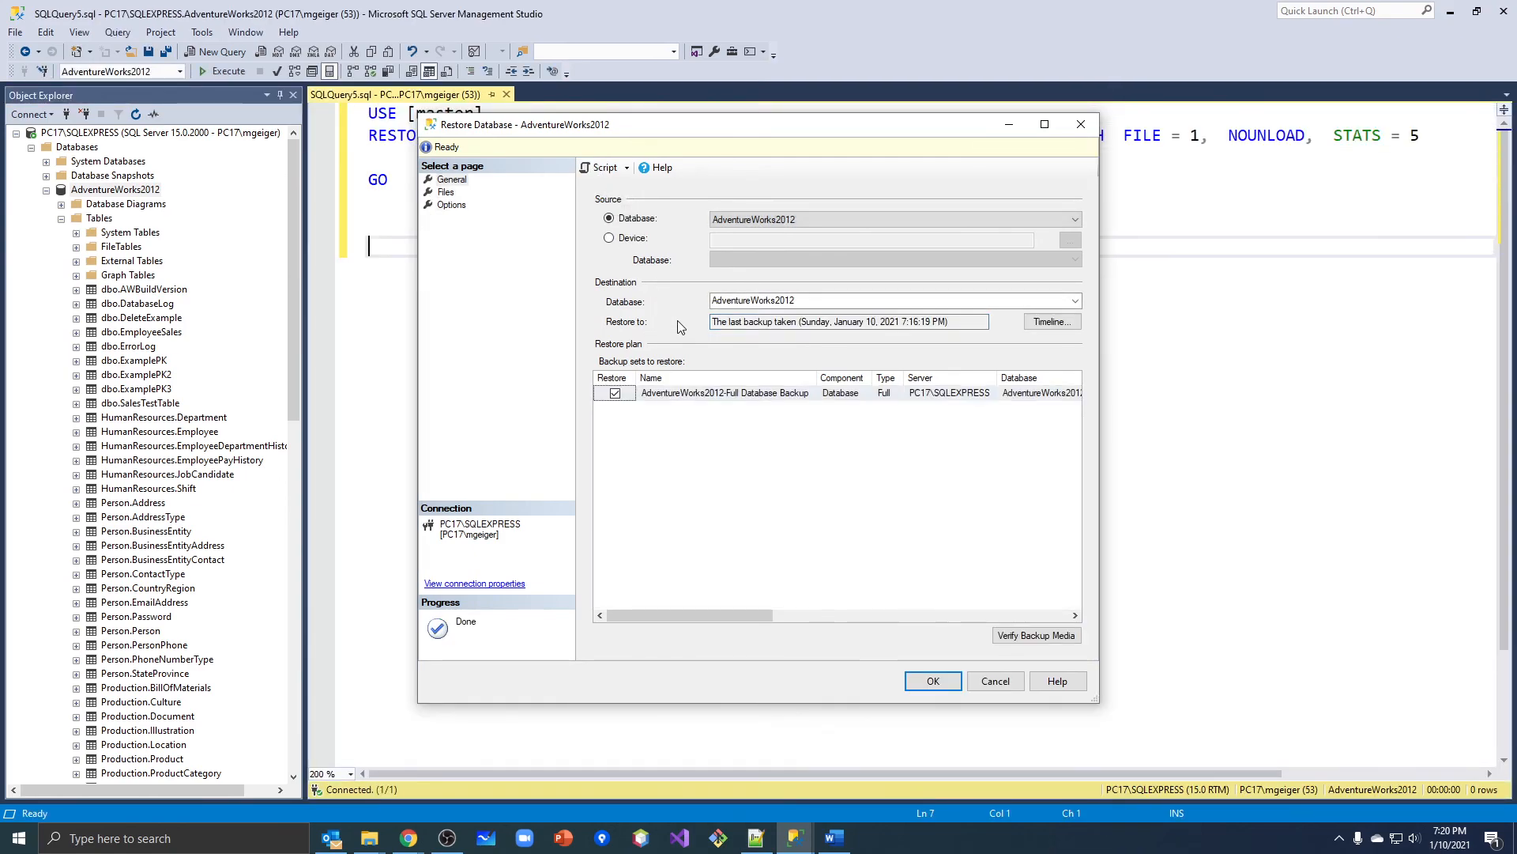
{"action": "key", "text": "Escape"}
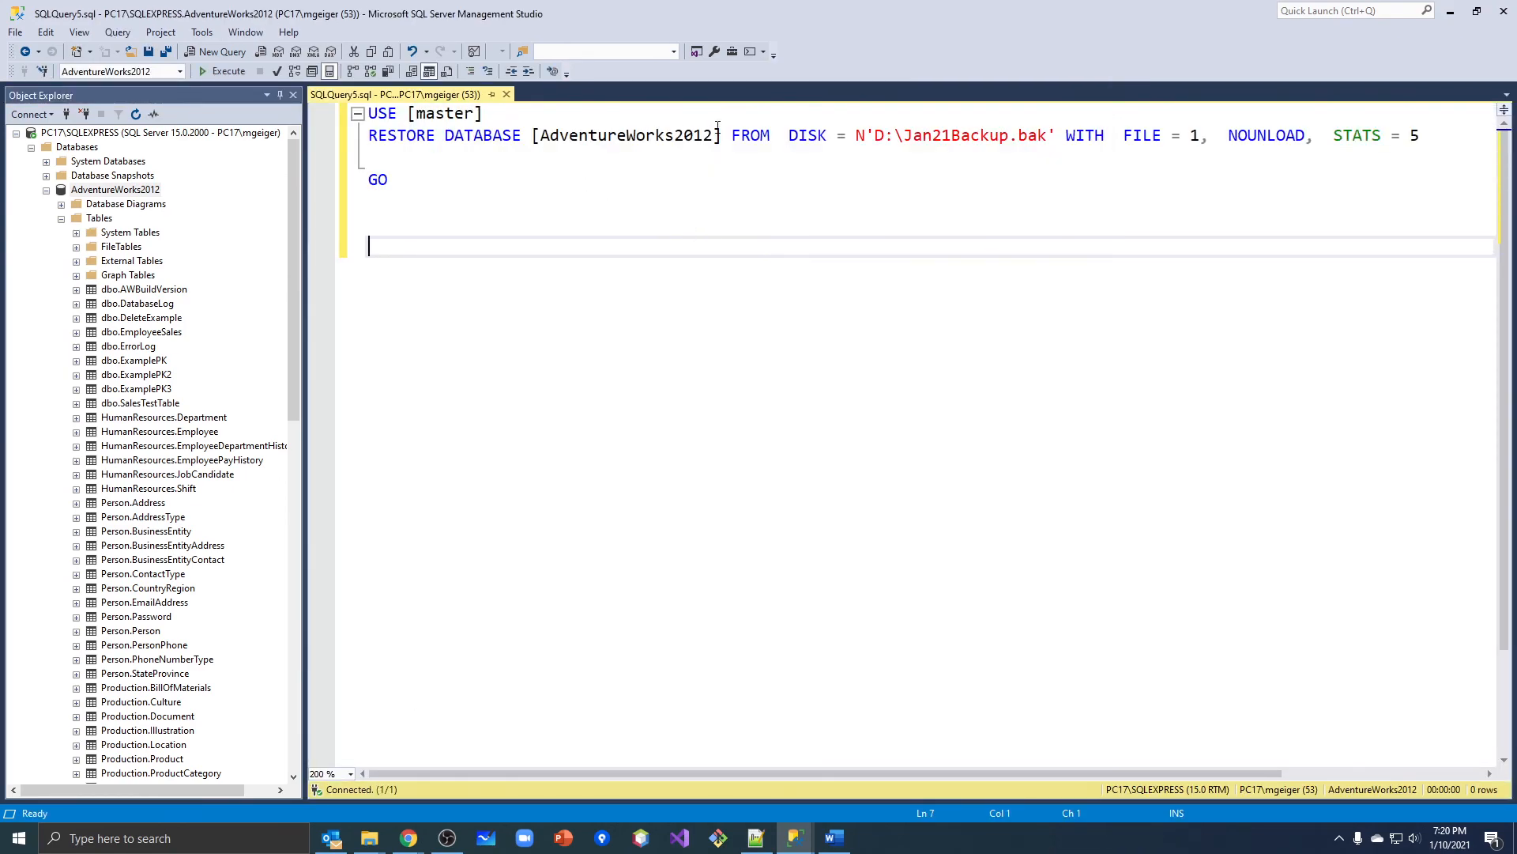
Break the RESTORE DATABASE statement so that the FROM DISK and WITH FILE clauses each start on their own line.
{"action": "left_click", "coordinate": [732, 136]}
{"action": "key", "text": "Return"}
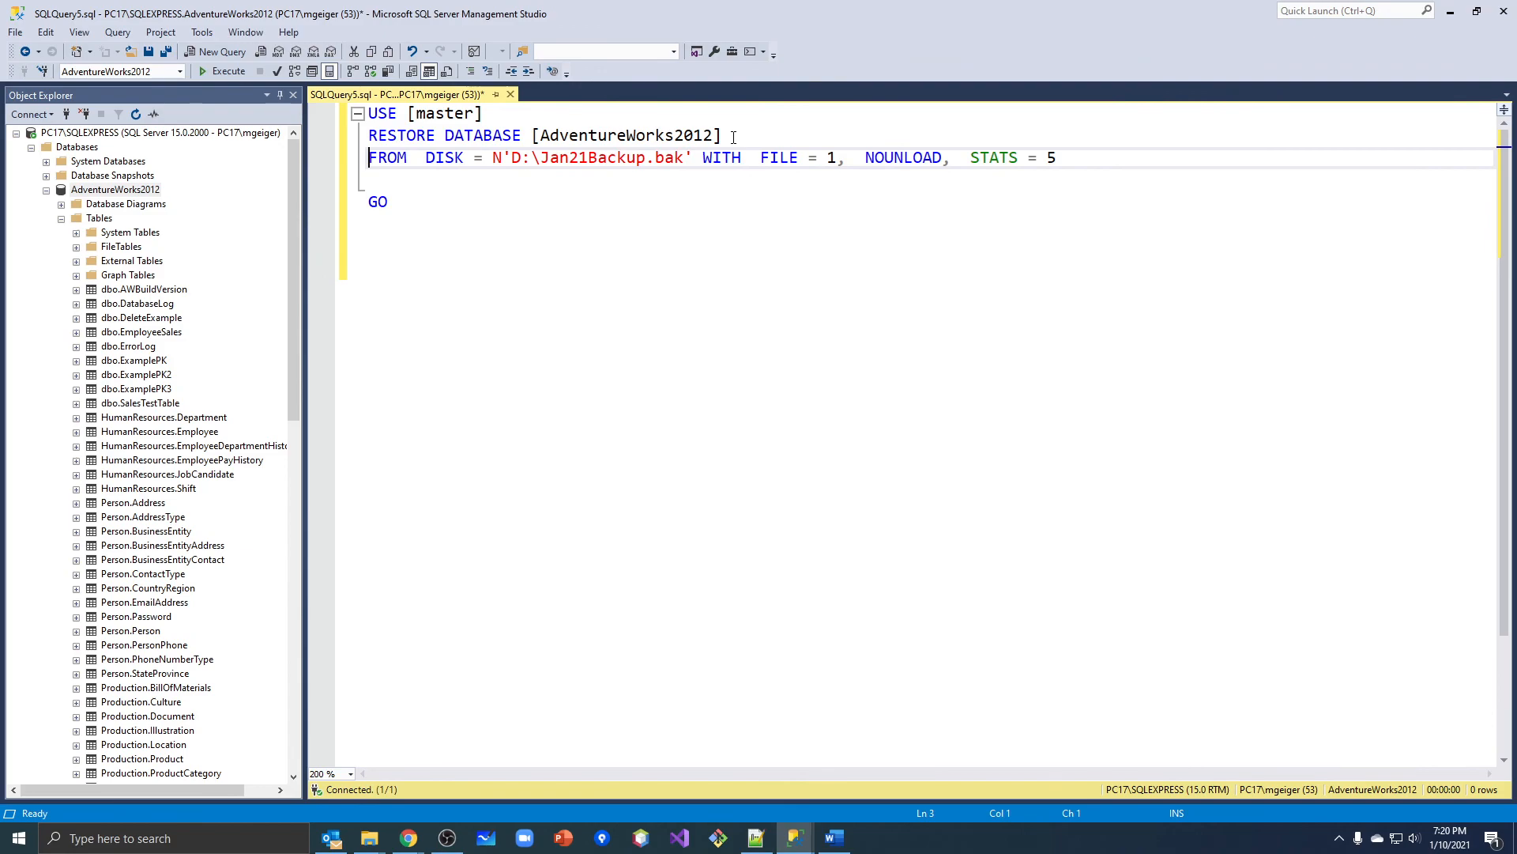
{"action": "left_click", "coordinate": [701, 161]}
{"action": "key", "text": "Return"}
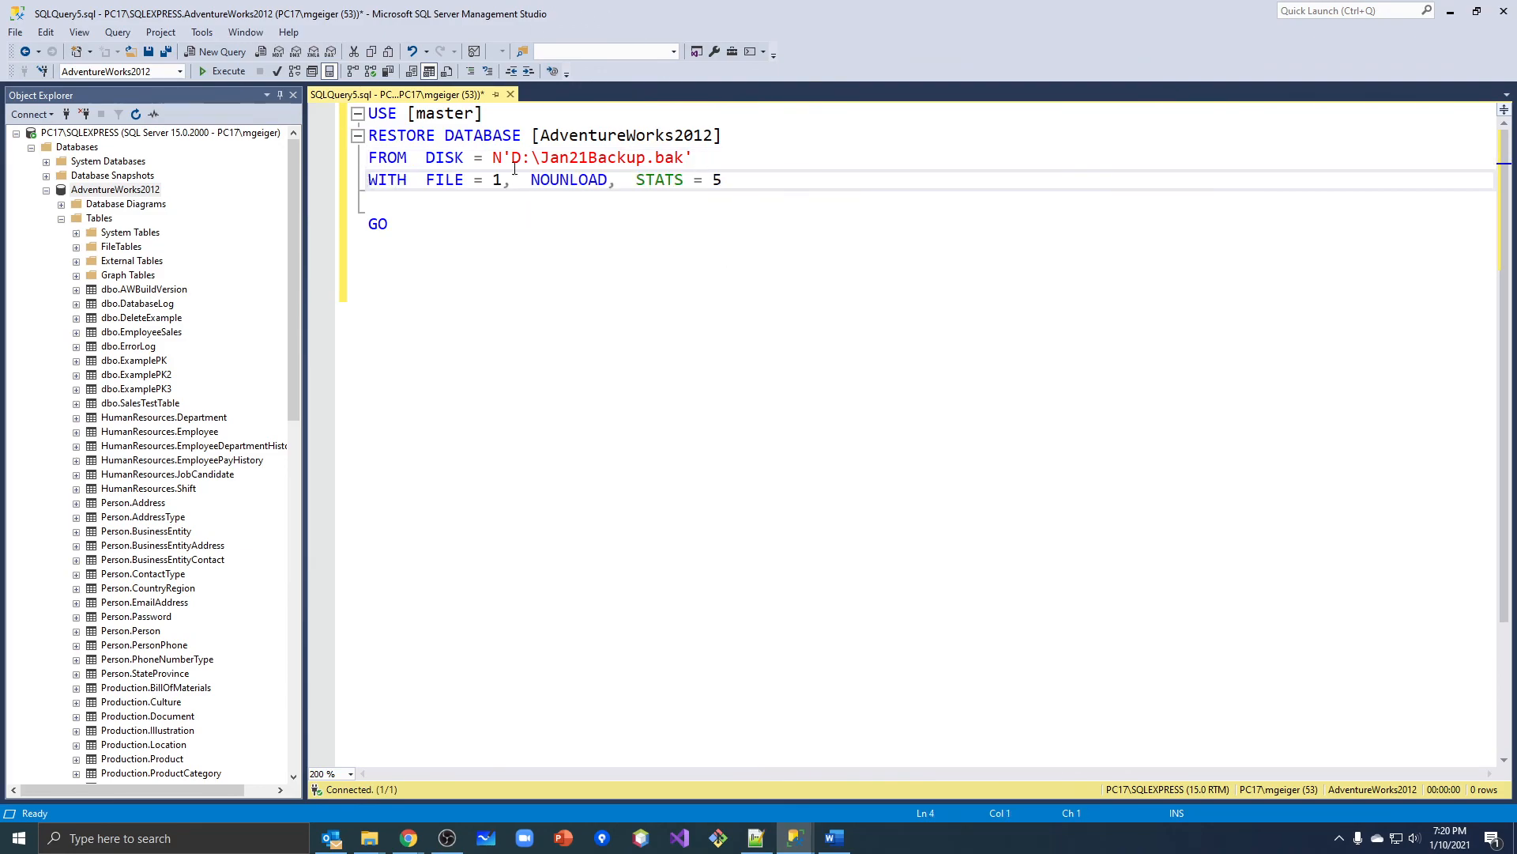